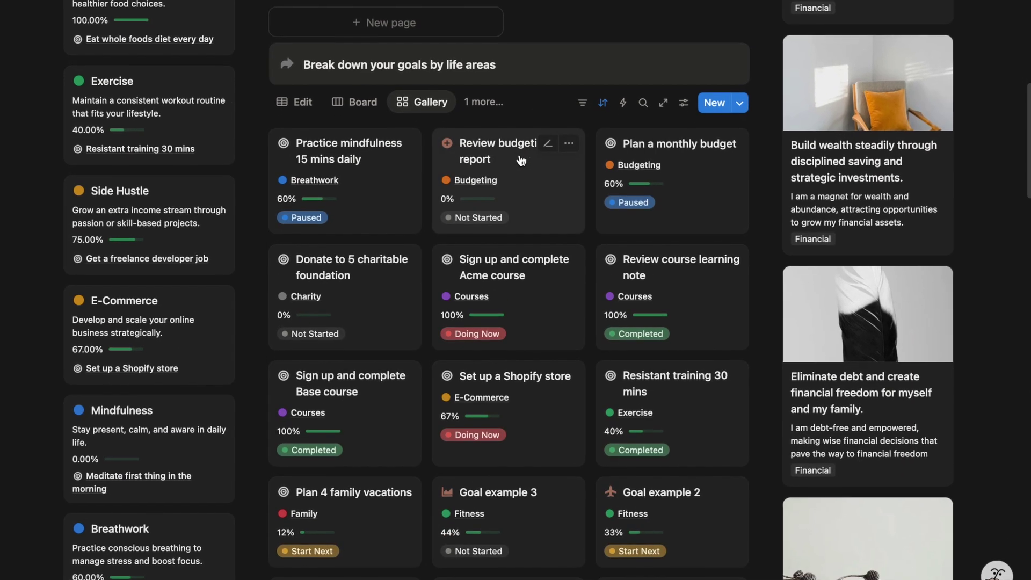
Show the goals board grouped by life area and scroll through the finished dashboard
left_click(355, 102)
scroll(605, 239, "down", 2)
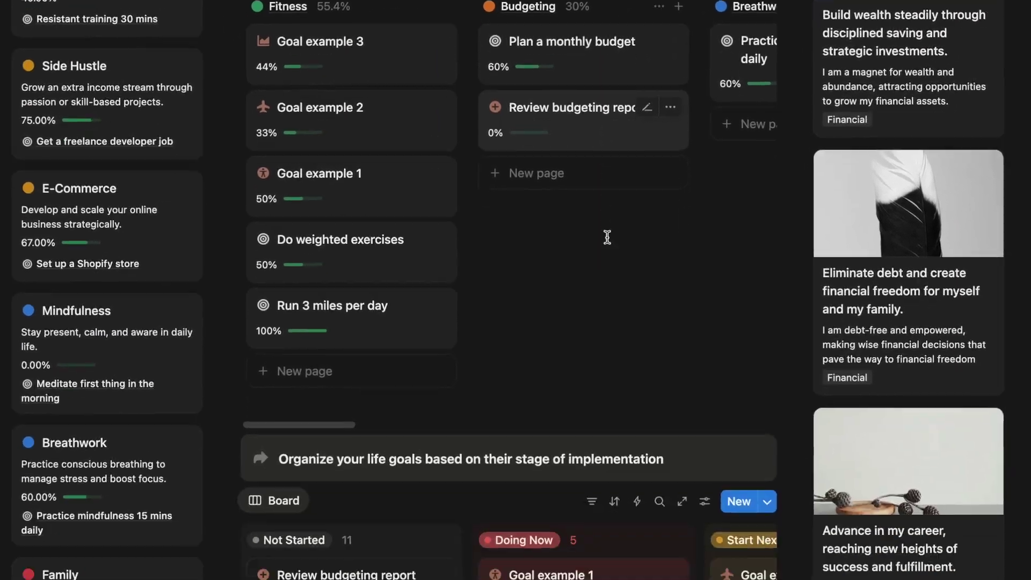
scroll(606, 238, "down", 4)
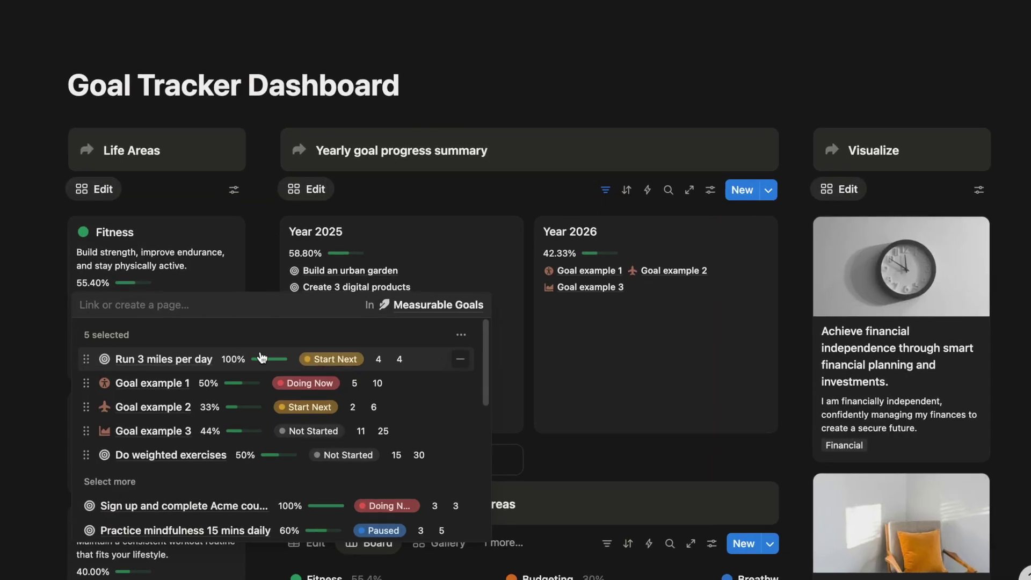
scroll(268, 379, "down", 3)
scroll(297, 375, "up", 3)
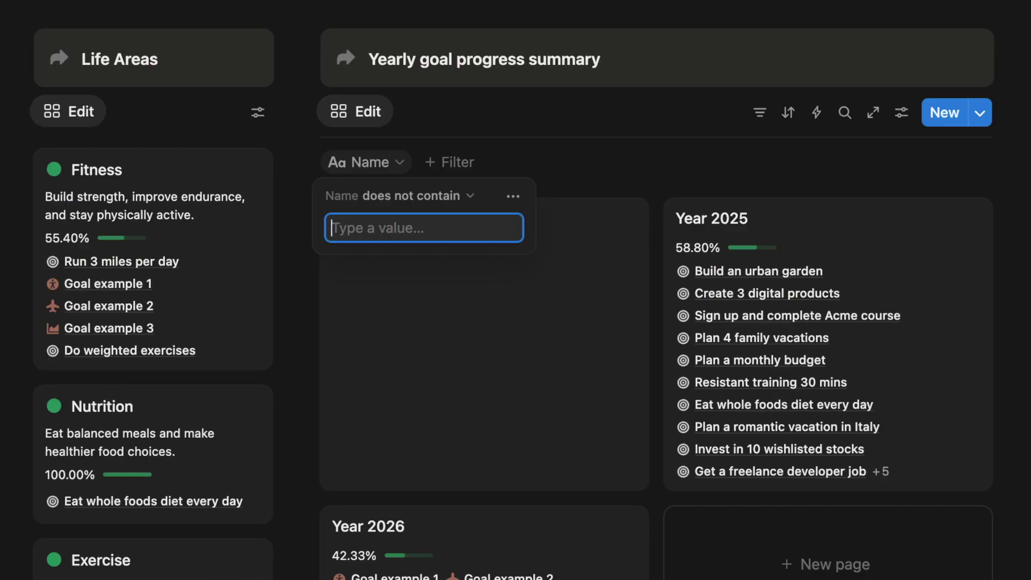
Filter by 2024, preview the Side Hustle goal, then return to the Ultimate Life Dashboard Template page
type("2024")
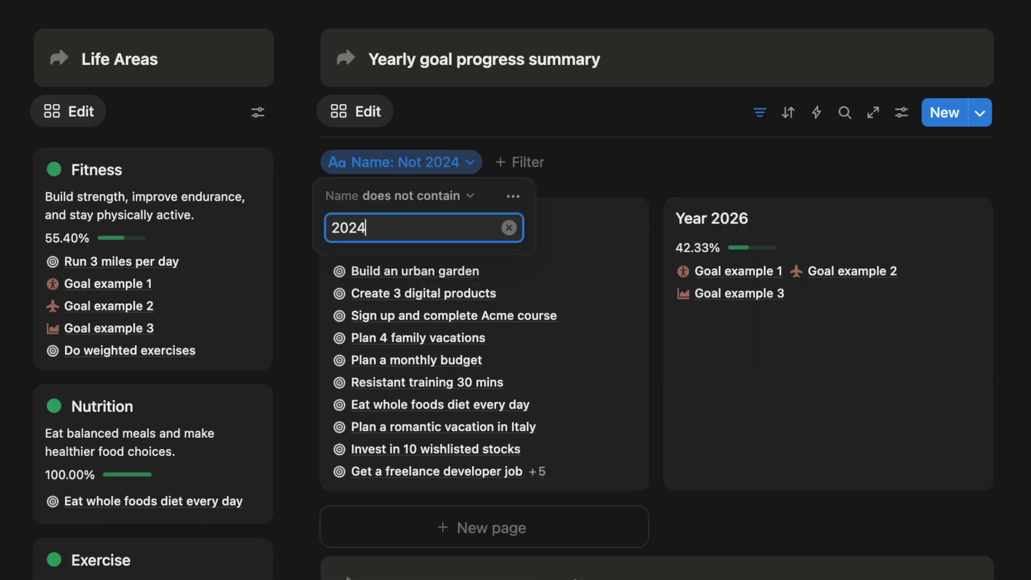
key("Escape")
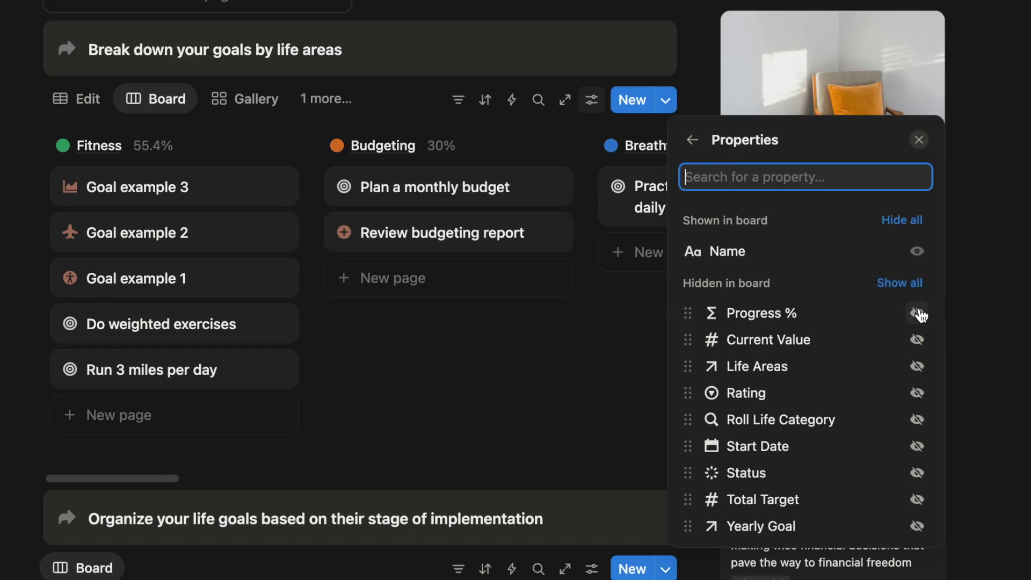
left_click(917, 305)
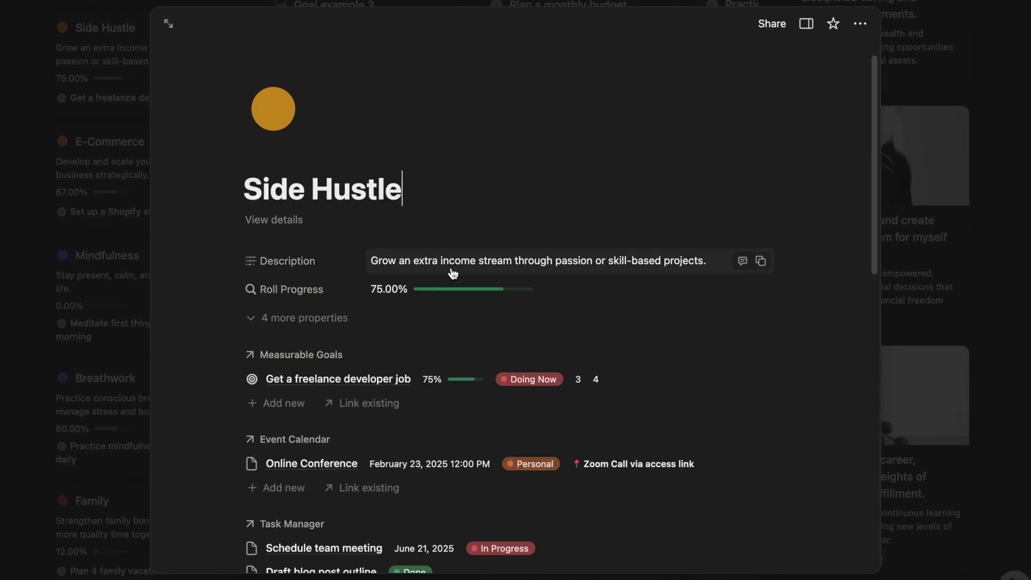
left_click(97, 257)
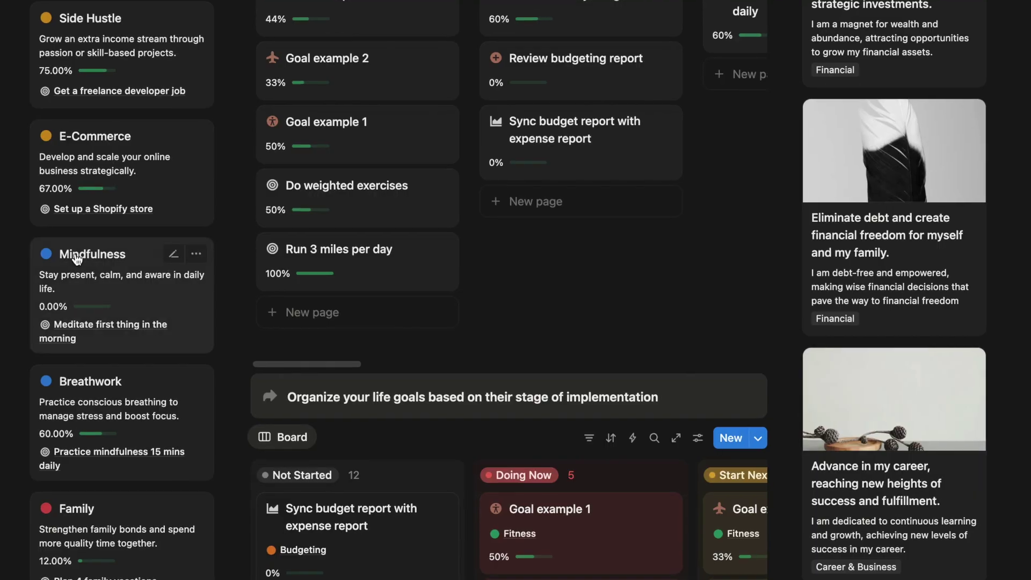
scroll(376, 269, "down", 6)
scroll(567, 222, "right", 5)
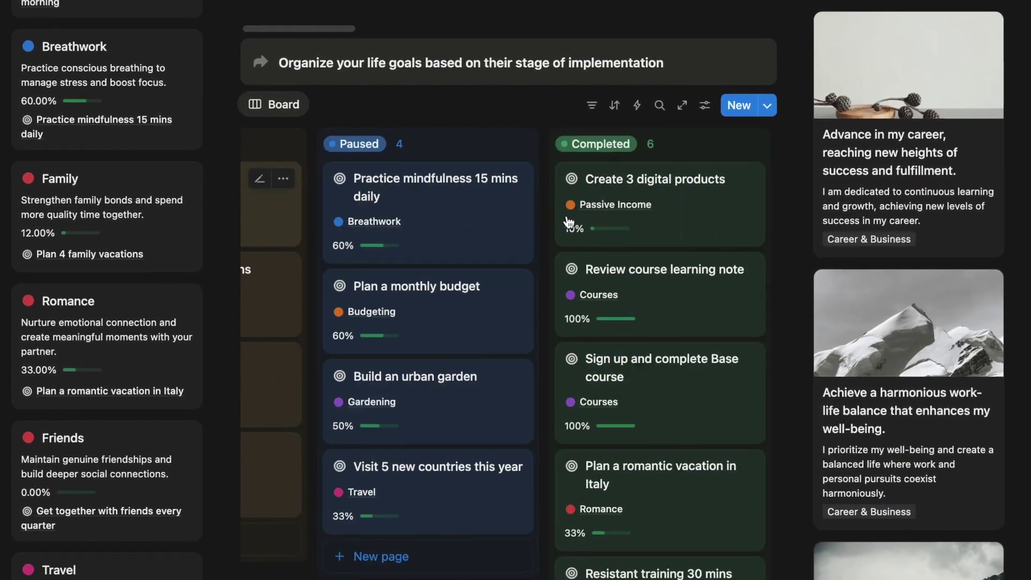
scroll(567, 221, "left", 5)
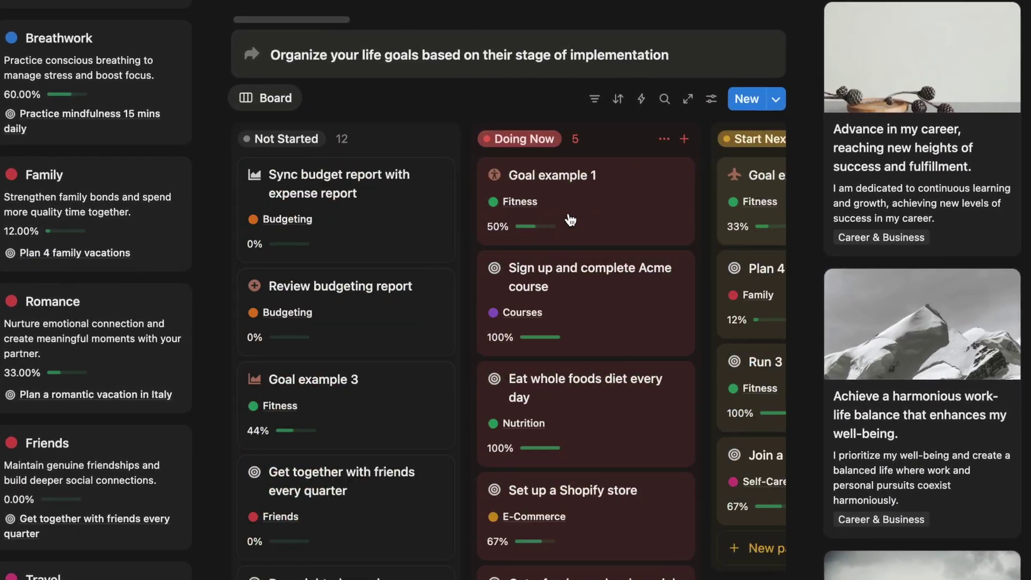
scroll(568, 212, "up", 7)
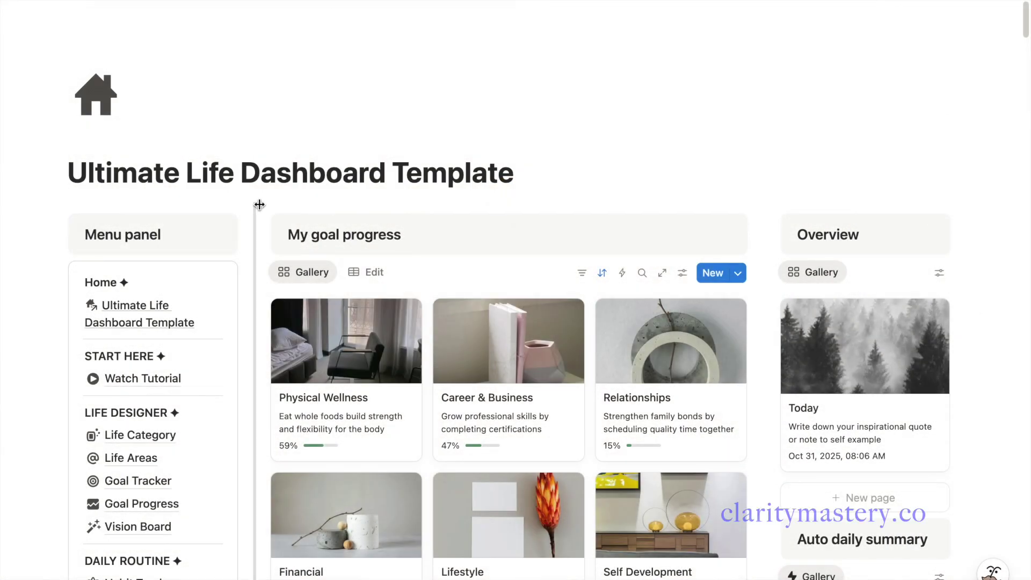
Add a new page named Goal Traker Dashboard below the Vision Board menu entry
scroll(256, 207, "down", 1)
scroll(256, 206, "down", 5)
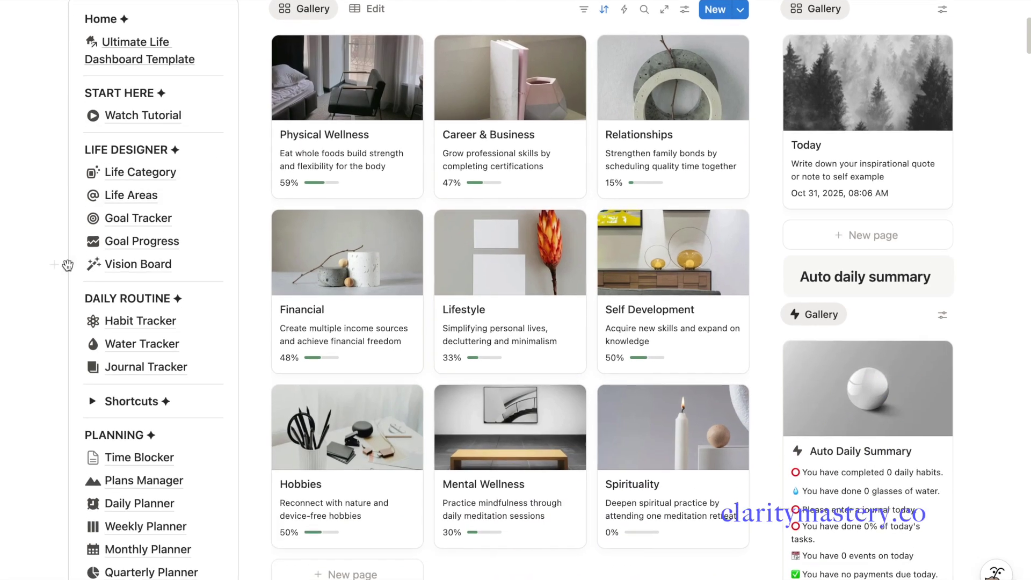
left_click(52, 263)
type("pa")
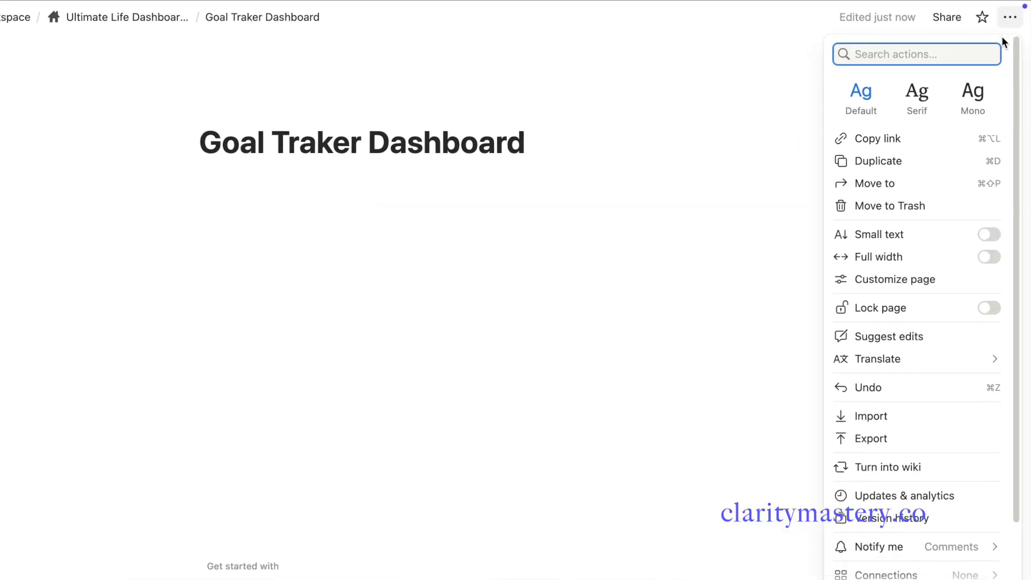
Make the page full width and start a column layout with /col
left_click(988, 256)
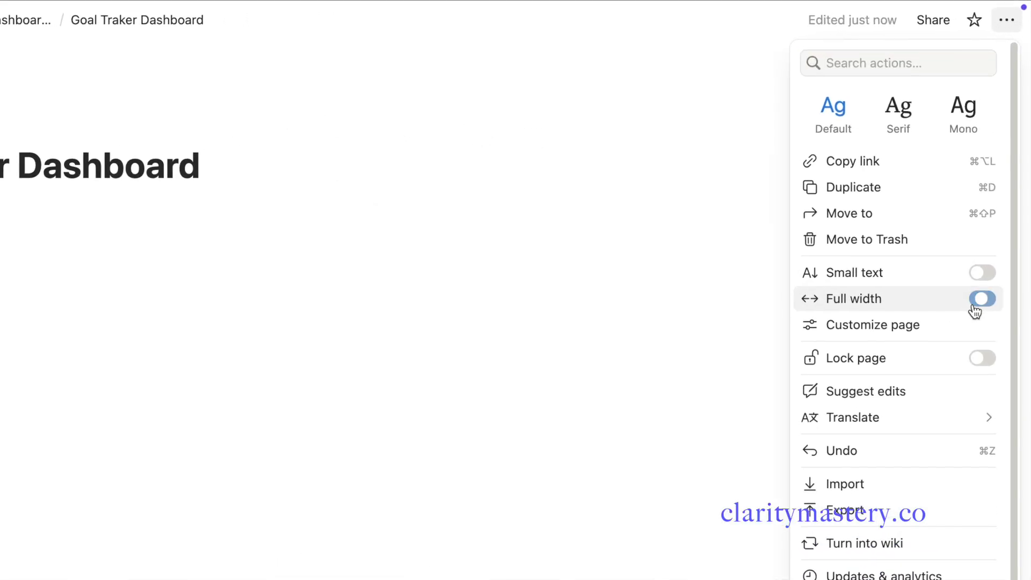
left_click(53, 256)
type("/col")
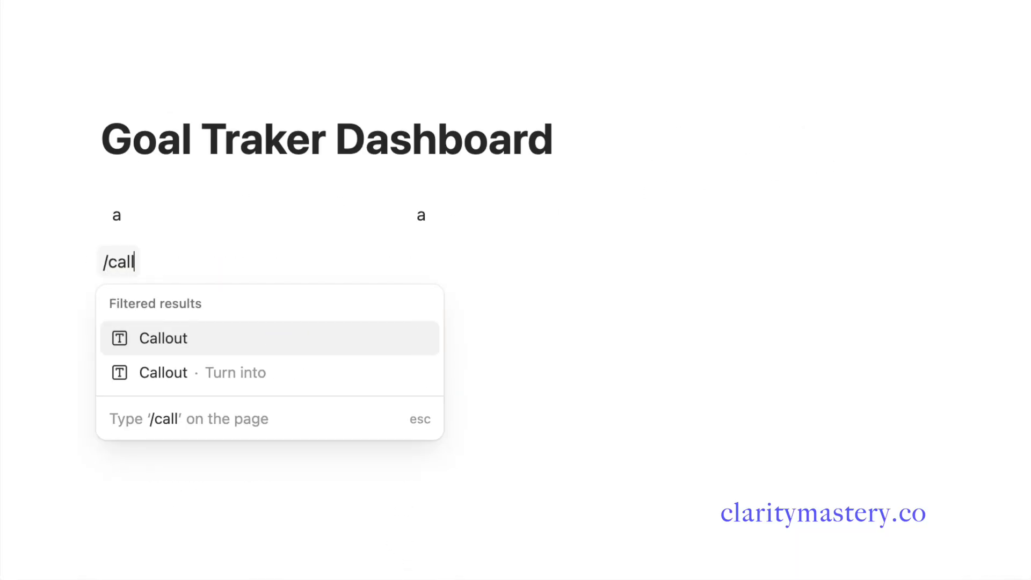
Put a 'Life Areas' callout with an arrow icon at the top of the first column
left_click(143, 231)
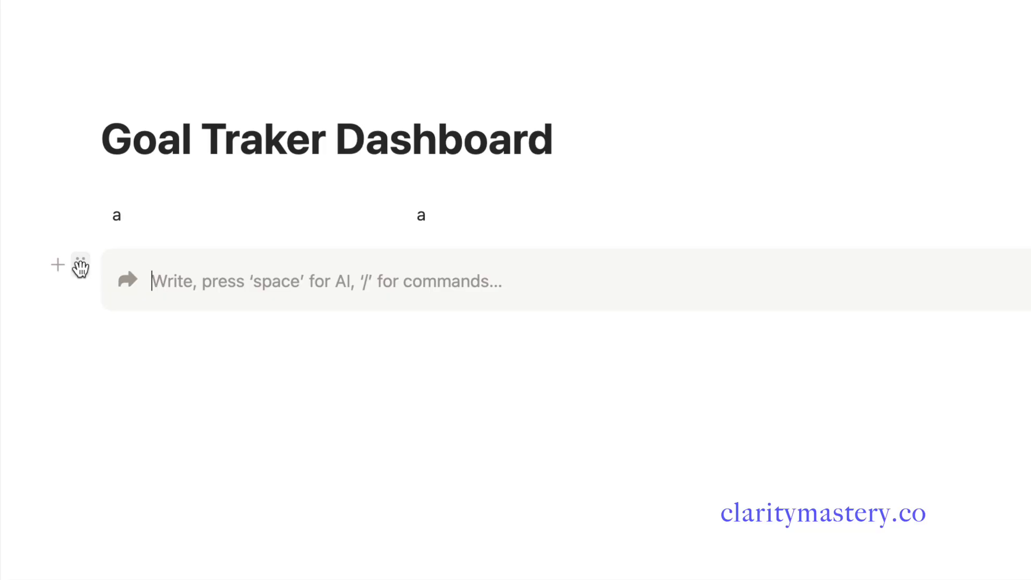
left_click_drag(80, 267, 136, 238)
left_click(141, 267)
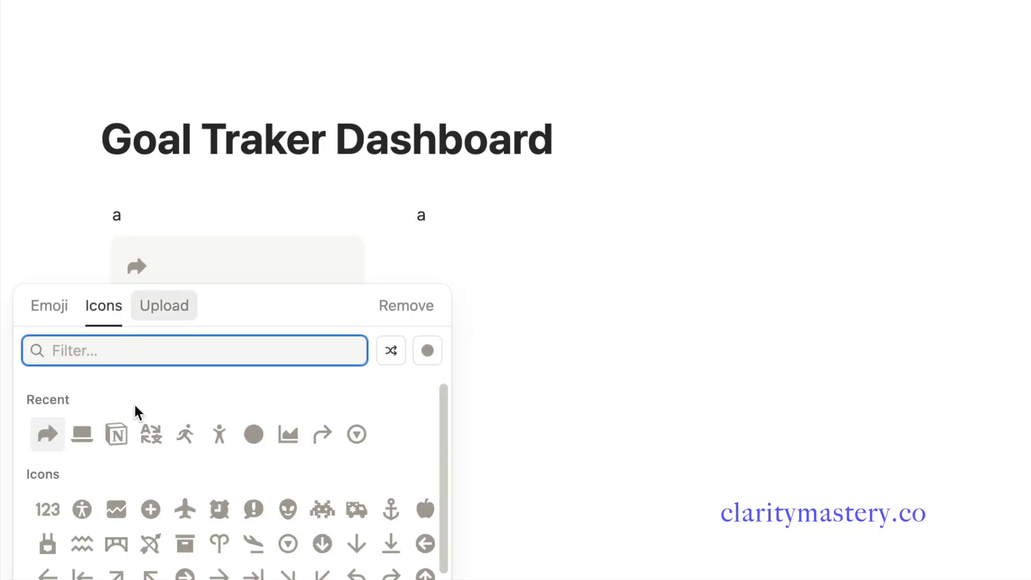
left_click(428, 350)
left_click(211, 268)
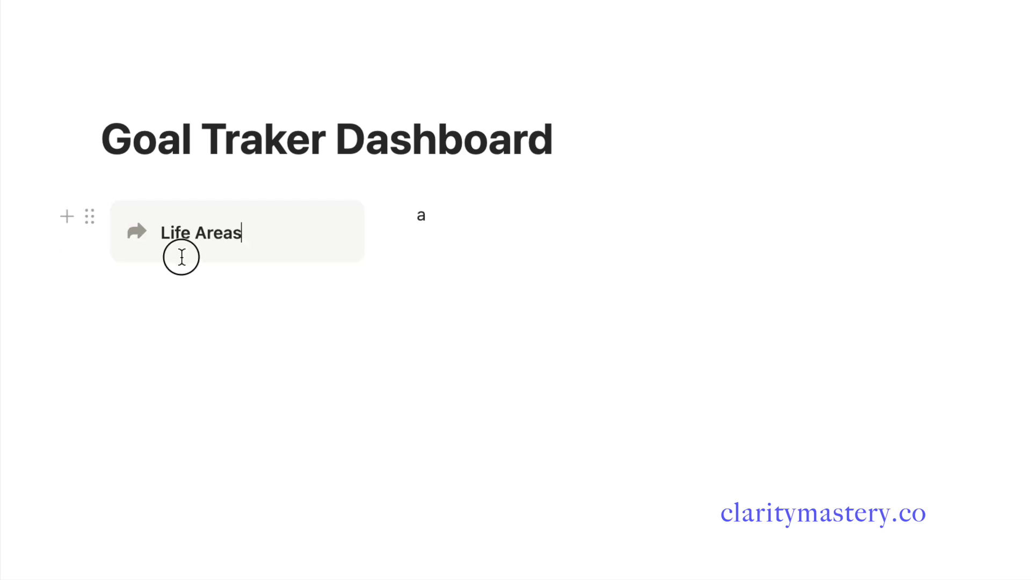
left_click(180, 279)
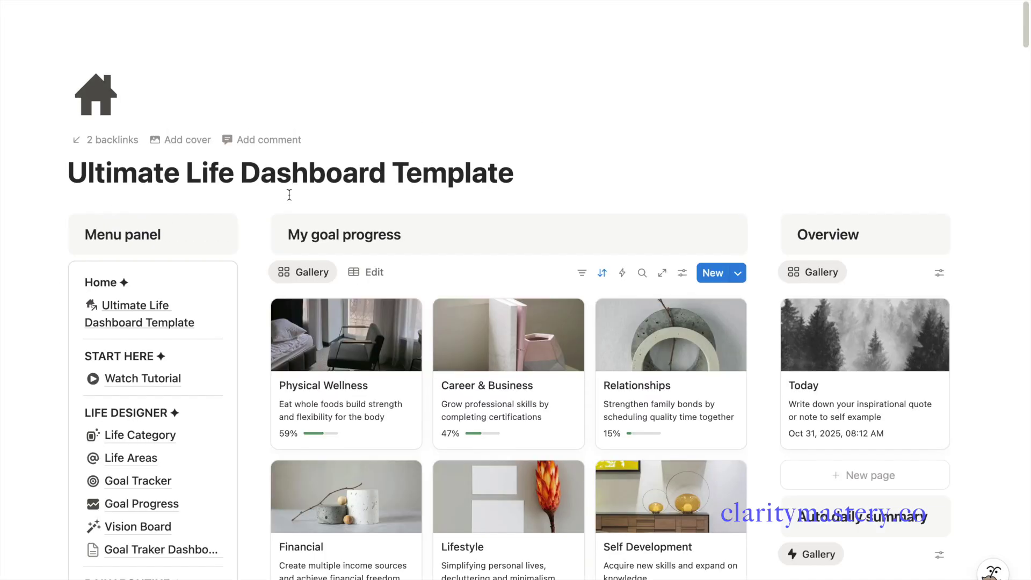
Copy the Life Areas database link from Root Database and paste it below the callout as a linked view
scroll(224, 276, "down", 10)
scroll(225, 277, "down", 12)
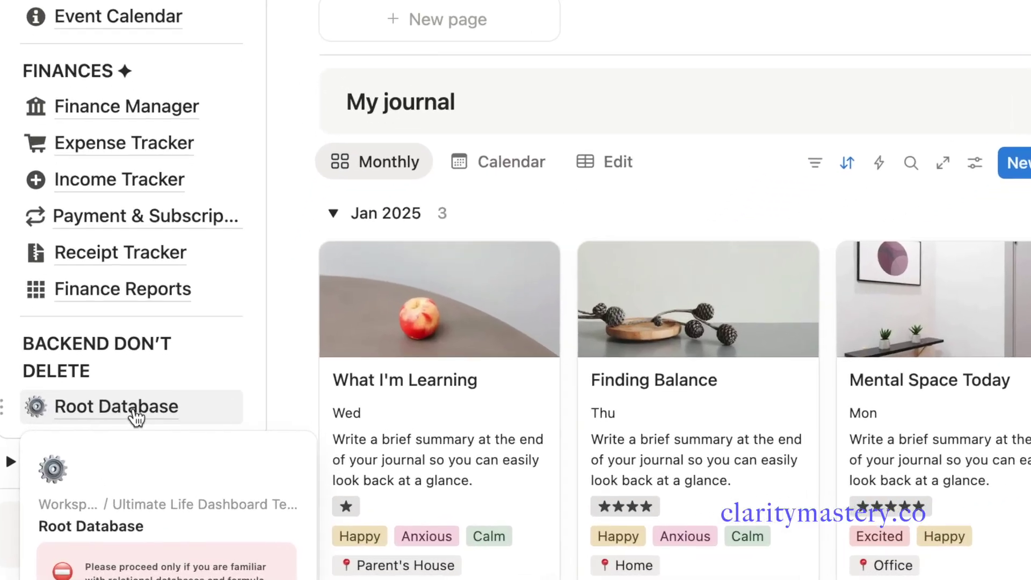
left_click(142, 458)
scroll(395, 394, "down", 3)
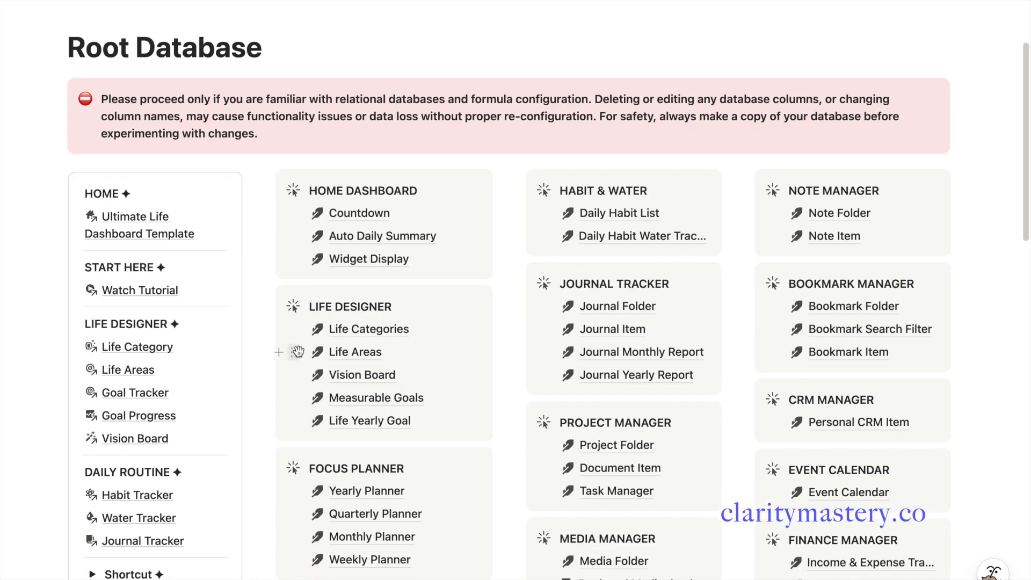
left_click(294, 353)
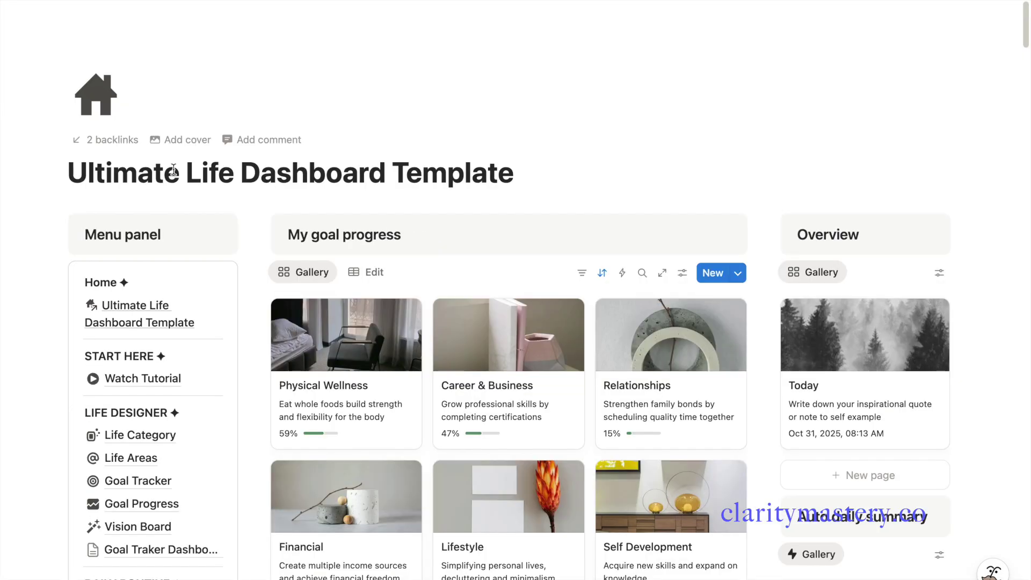
scroll(174, 177, "down", 5)
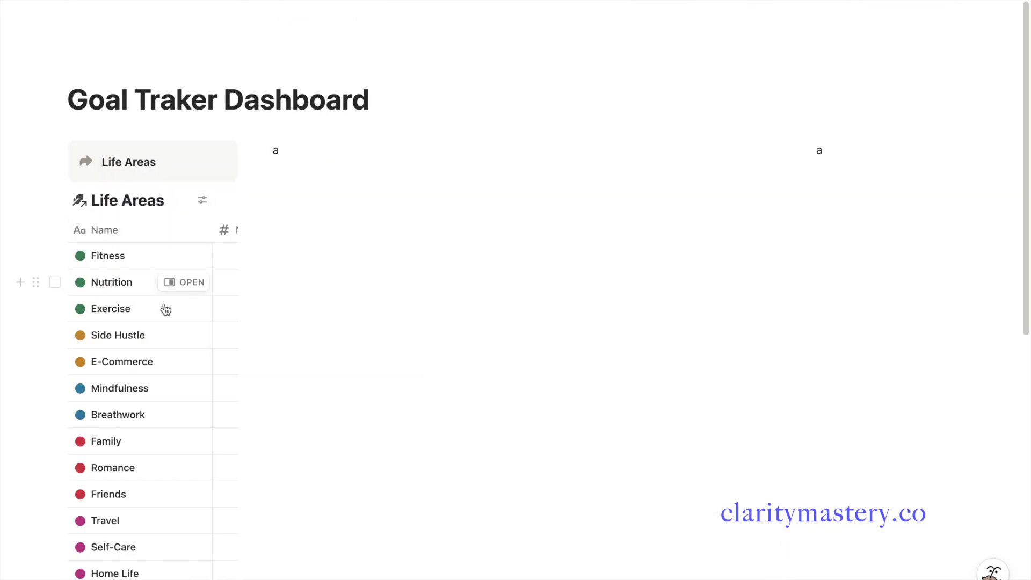
Widen the first column and switch the Life Areas view to a gallery with no card preview
left_click_drag(251, 352, 288, 352)
left_click(237, 203)
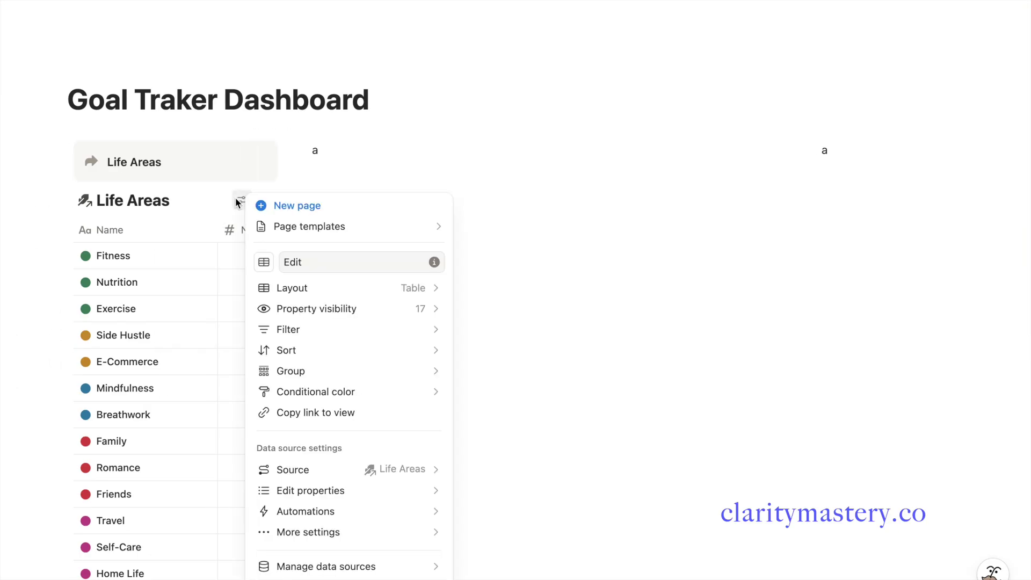
left_click(342, 286)
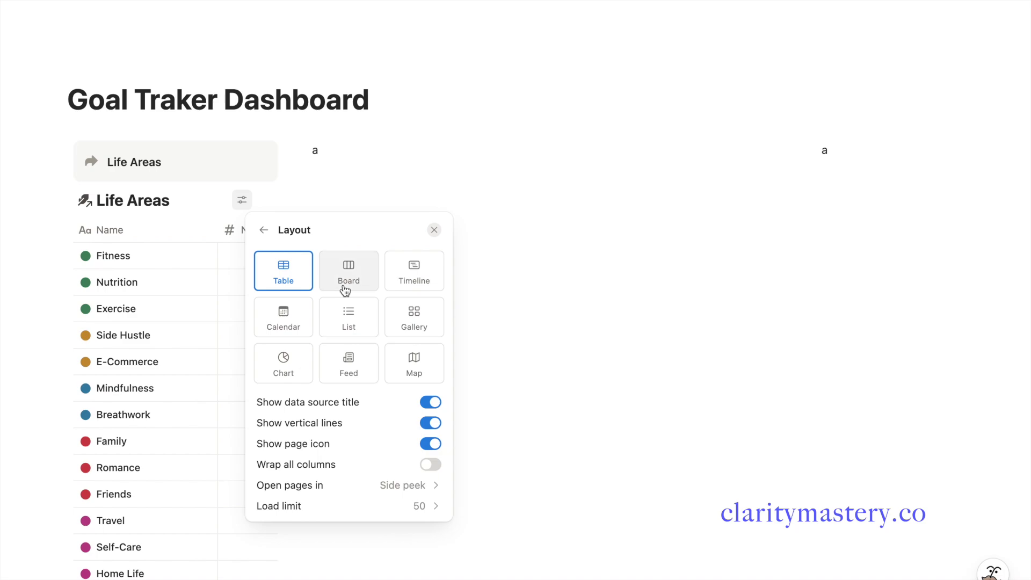
left_click(407, 320)
left_click(424, 422)
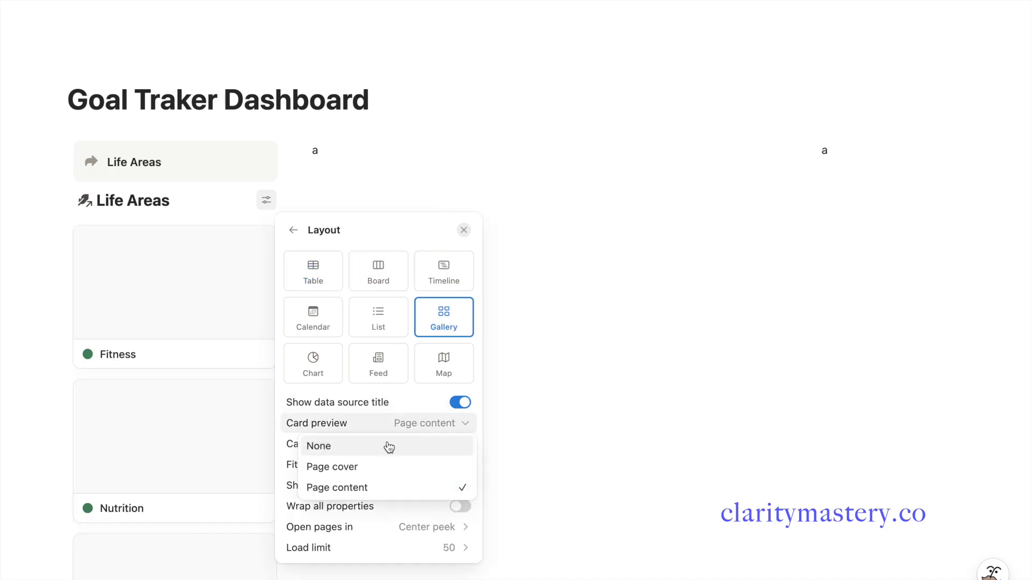
left_click(389, 447)
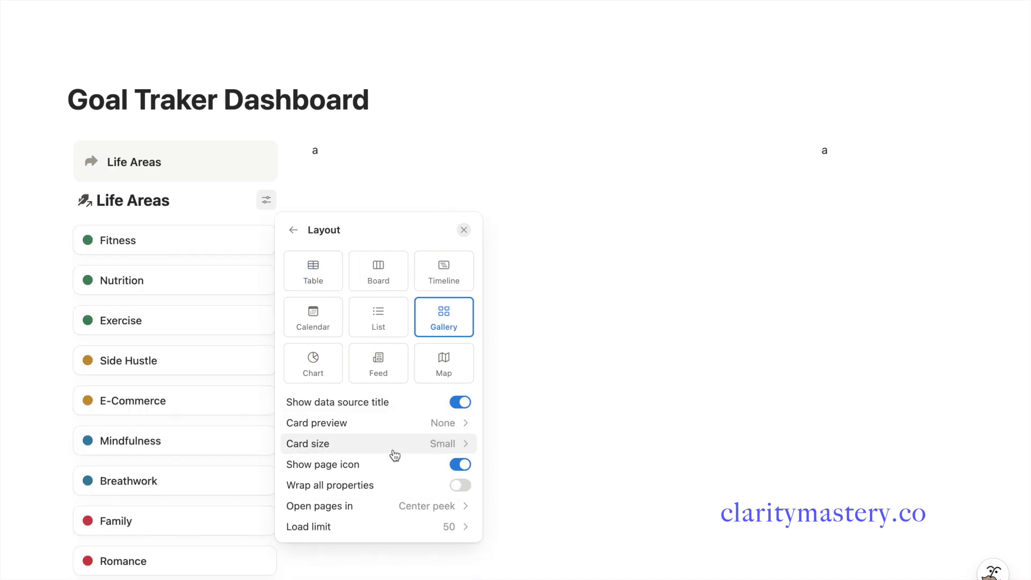
left_click(294, 231)
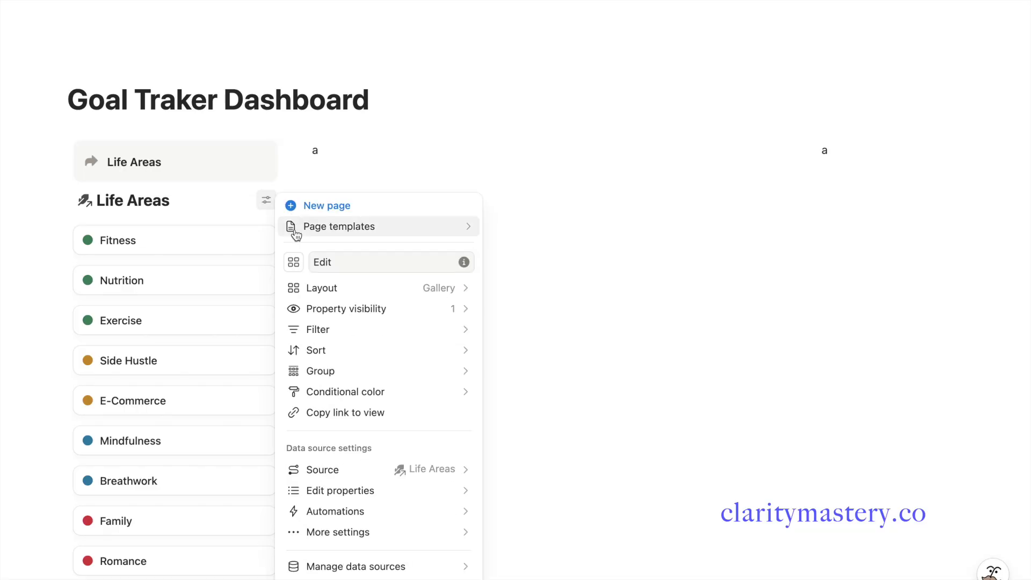
Show Description and Roll Progress on the Life Areas gallery cards
left_click(383, 310)
left_click(462, 307)
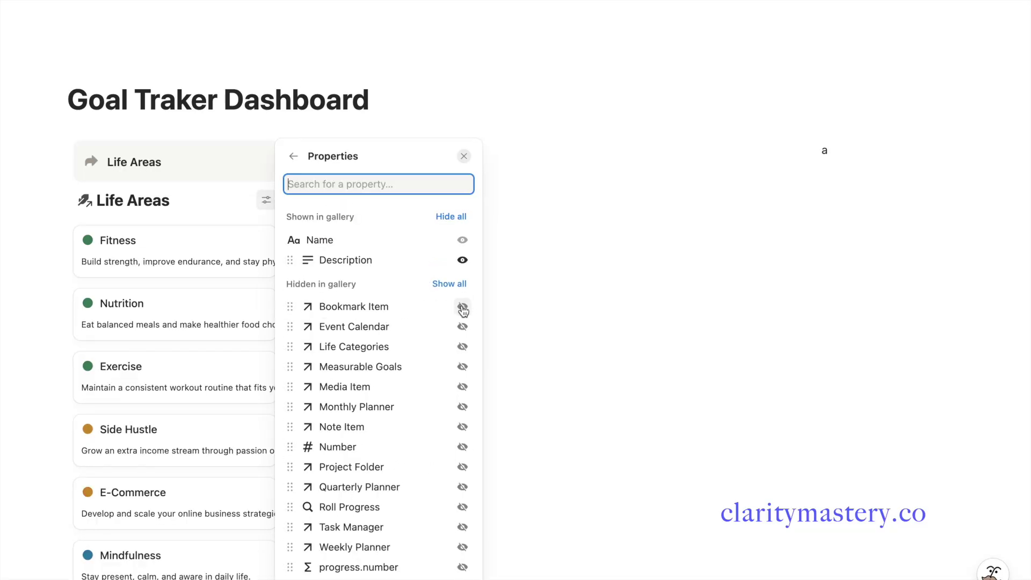
left_click(463, 507)
key("Escape")
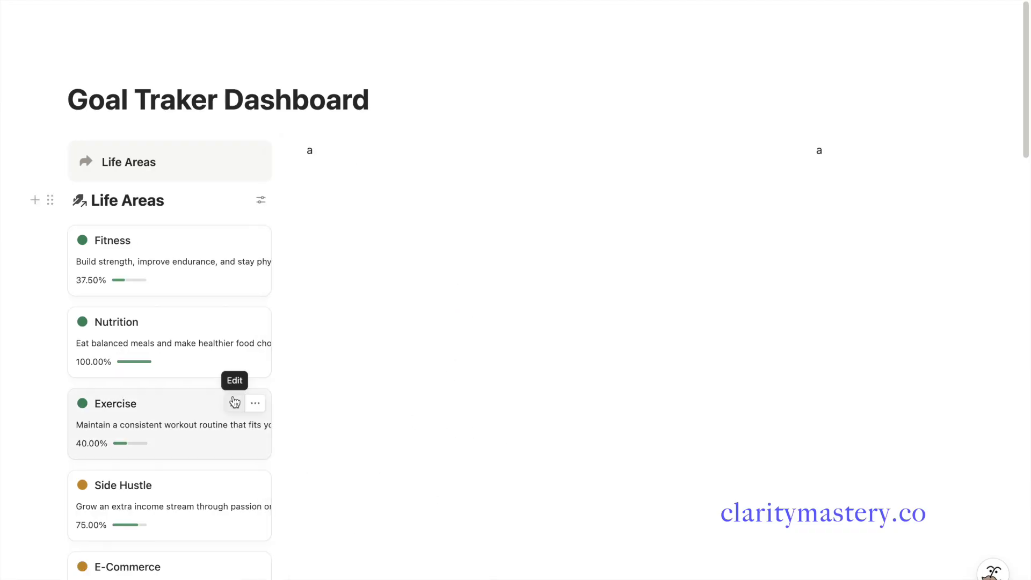
scroll(236, 402, "down", 10)
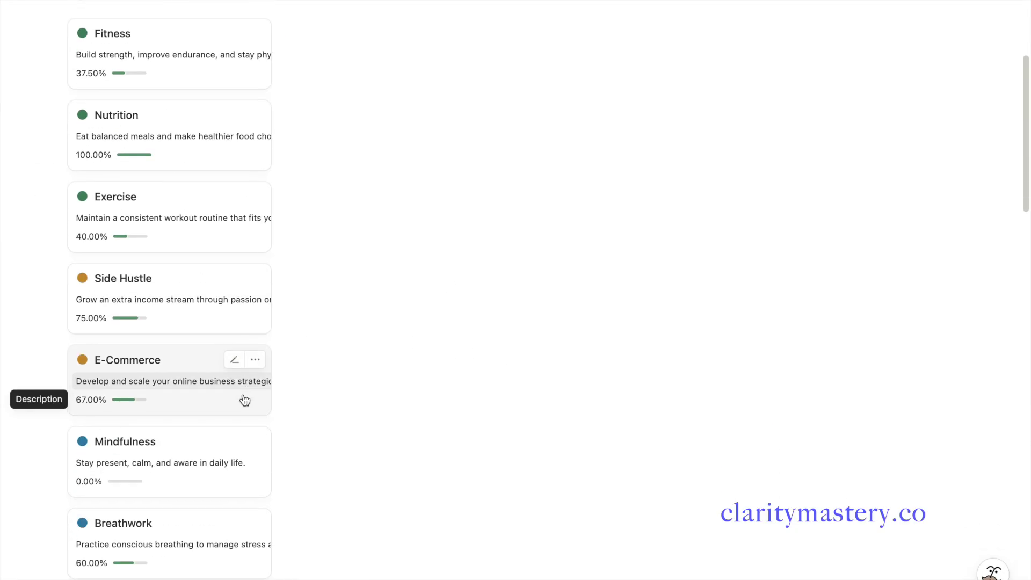
scroll(244, 400, "down", 12)
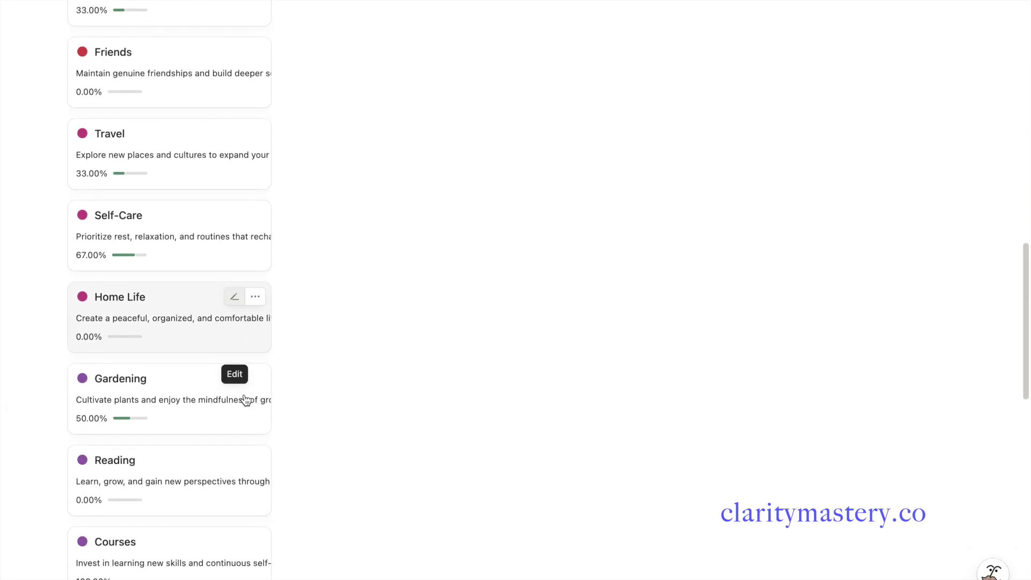
scroll(246, 400, "up", 20)
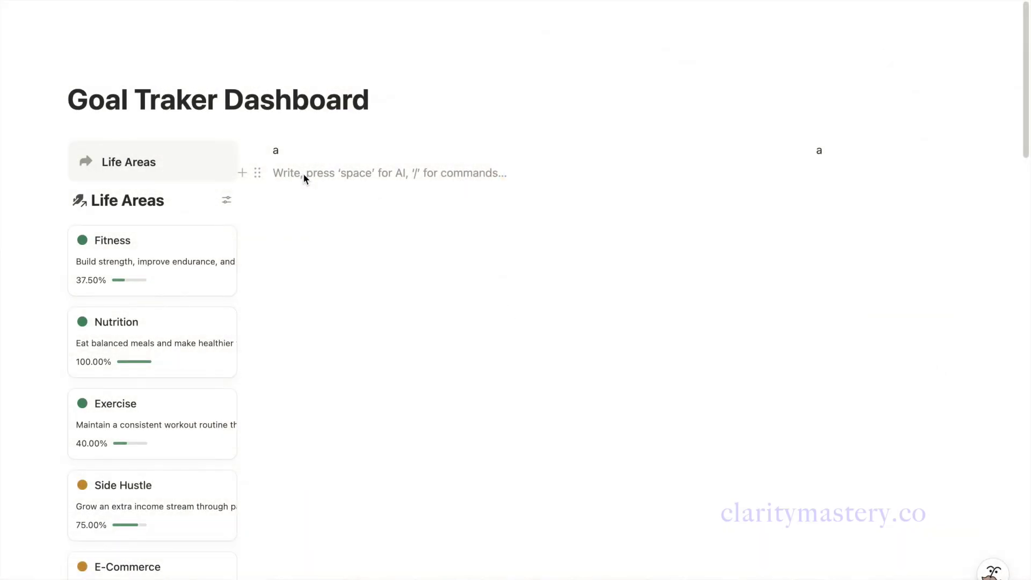
Add a callout reading 'Break down your goals by life areas'
key("BackSpace")
key("BackSpace")
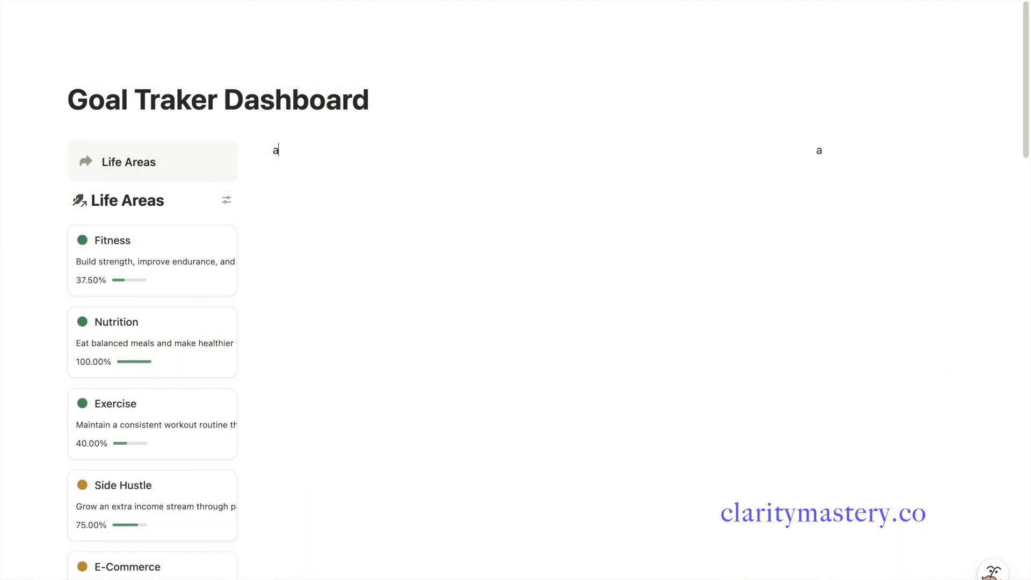
type("/call")
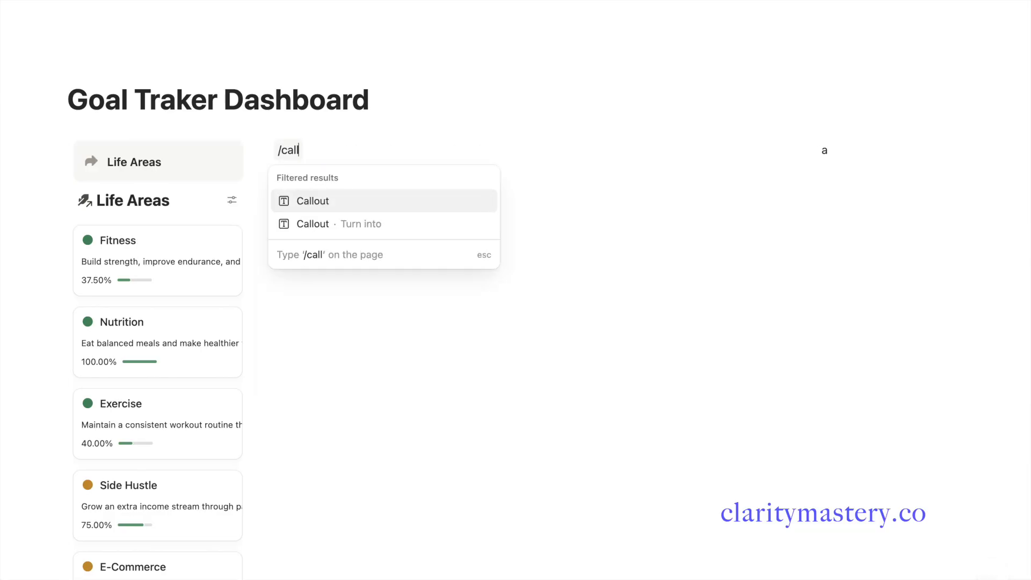
left_click(341, 202)
type("Break down your goals by life areas")
key("Return")
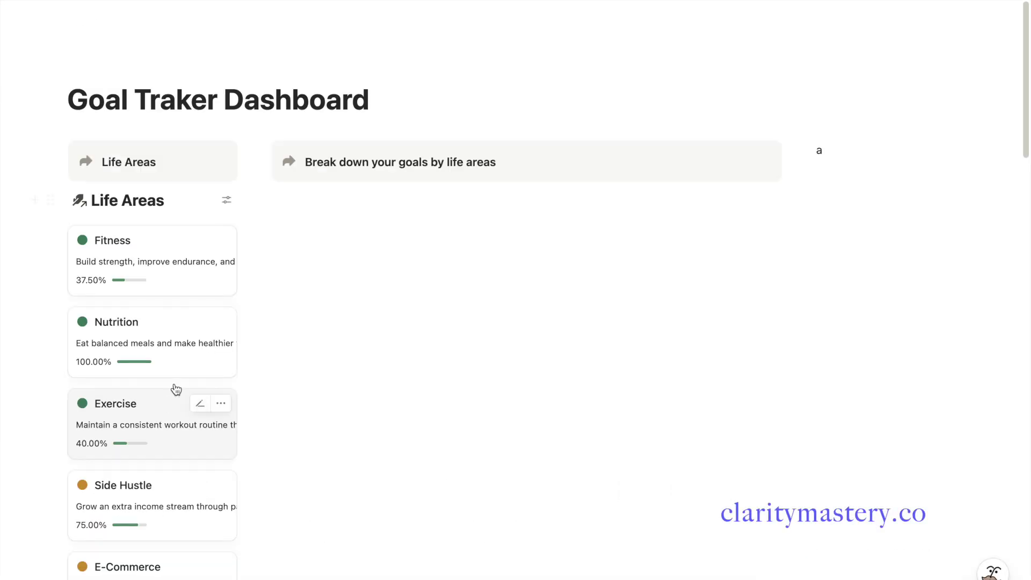
Paste the Measurable Goals link as a linked database view below the callout and add a new goal row
key("ctrl+v")
left_click(632, 285)
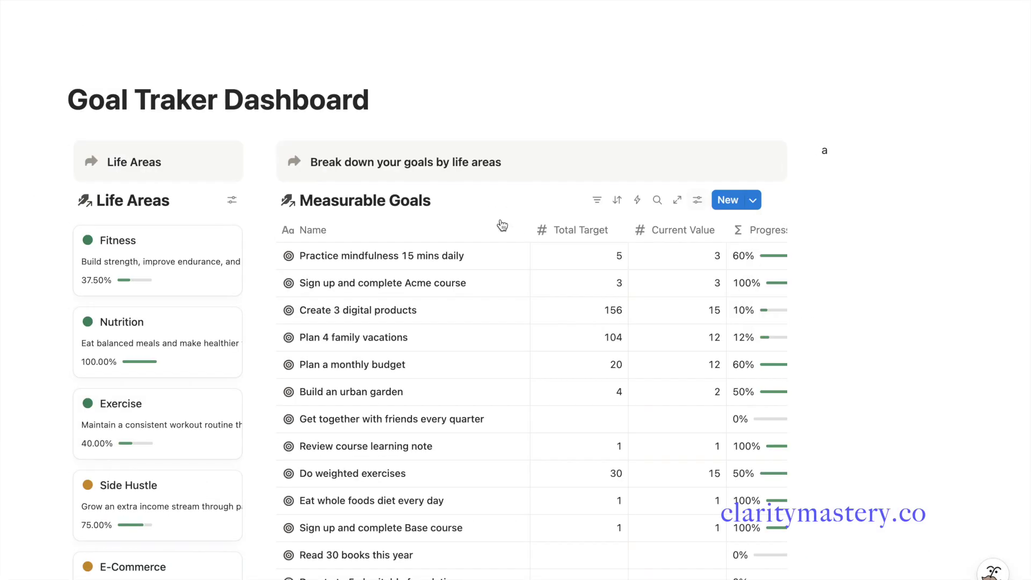
key("Escape")
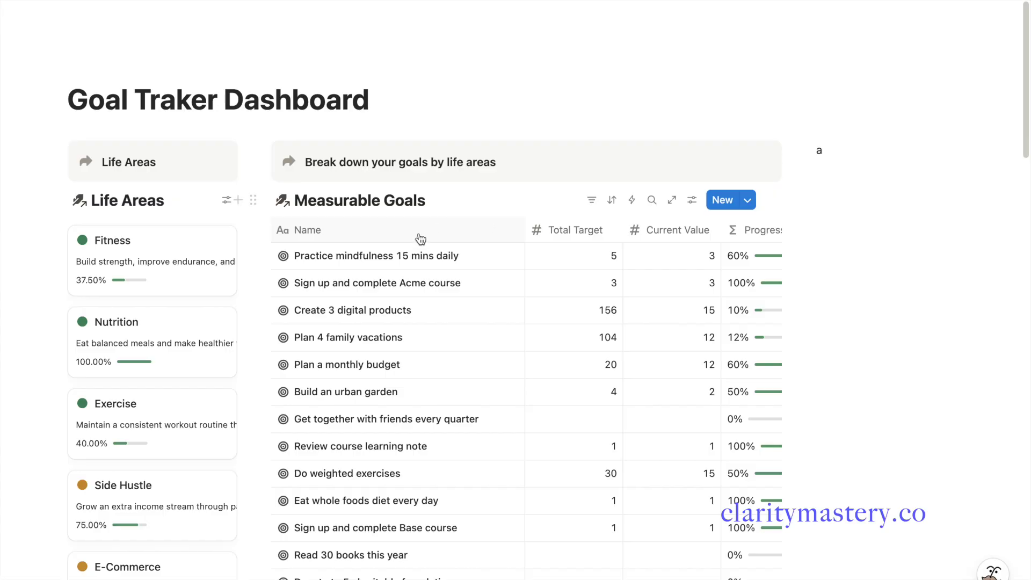
left_click(730, 199)
Name the rows Goal example 1 and Goal example 2, giving the second an airplane icon
type("Gaoal example 1")
key("Escape")
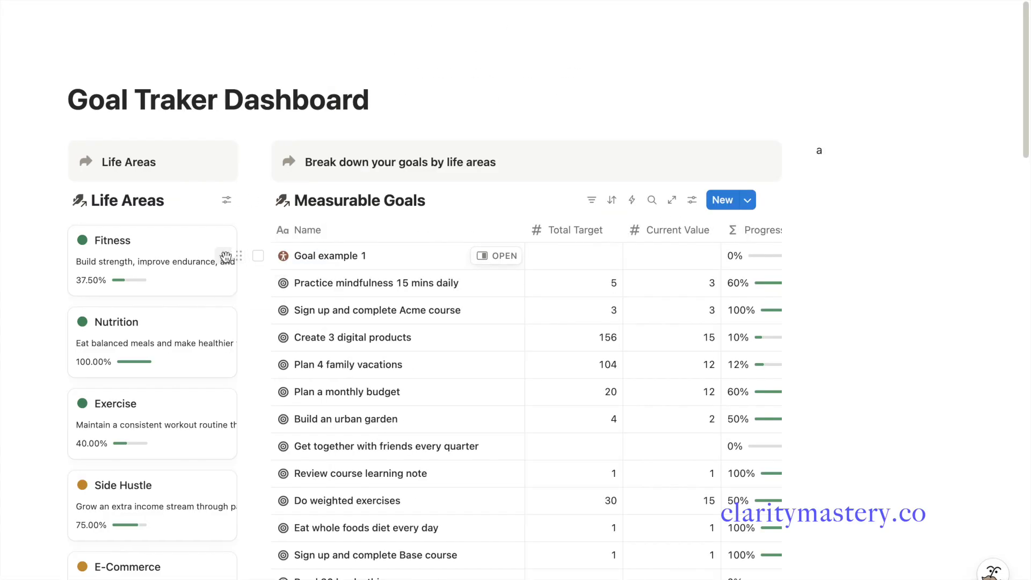
left_click(262, 260)
type("Goal example 2")
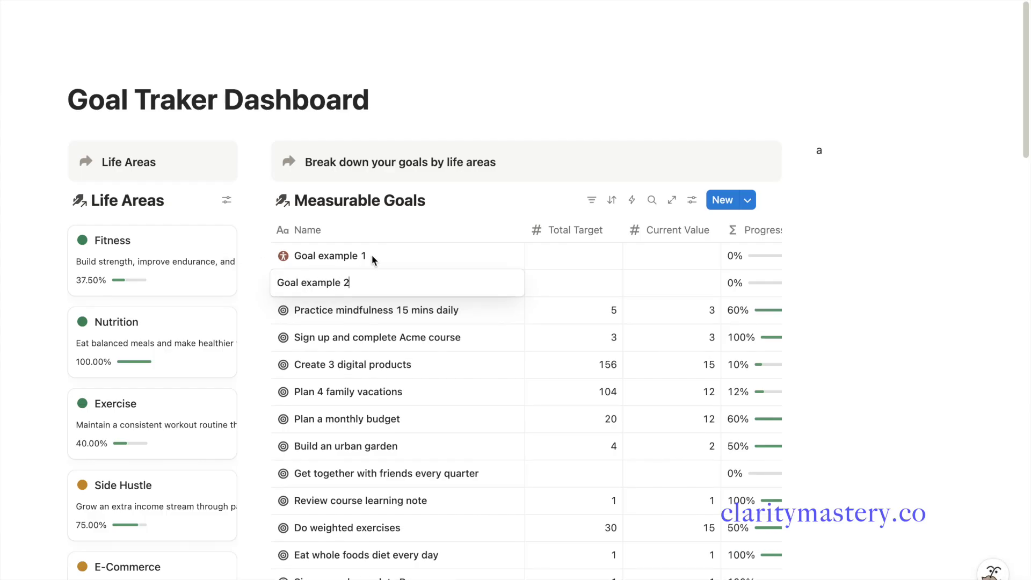
key("Escape")
left_click(283, 283)
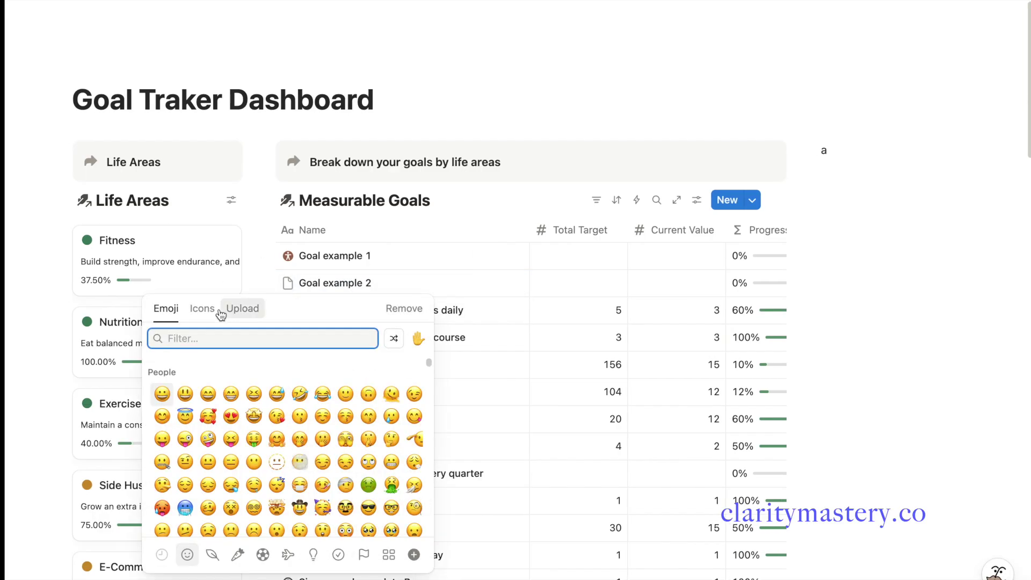
left_click(197, 308)
left_click(255, 444)
Add a Goal example 3 row with a chart icon
left_click(263, 283)
type("G")
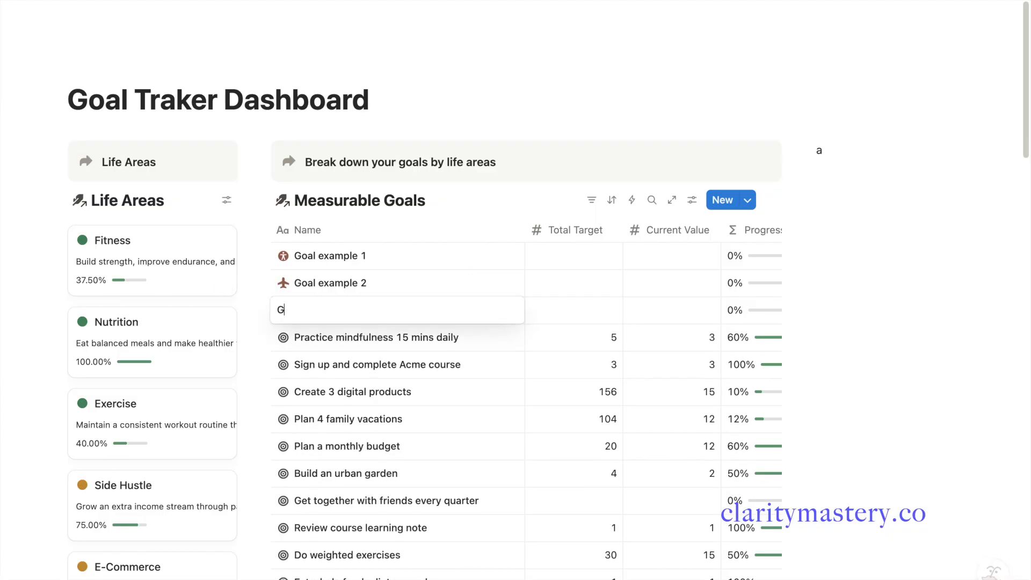
type("oal example 3")
key("Escape")
left_click(283, 310)
left_click(197, 335)
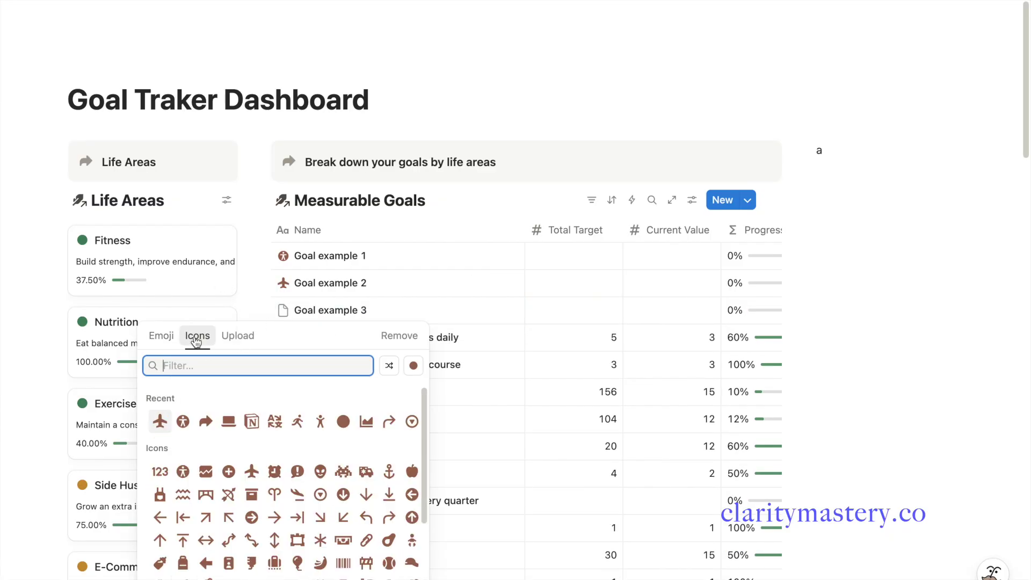
left_click(334, 424)
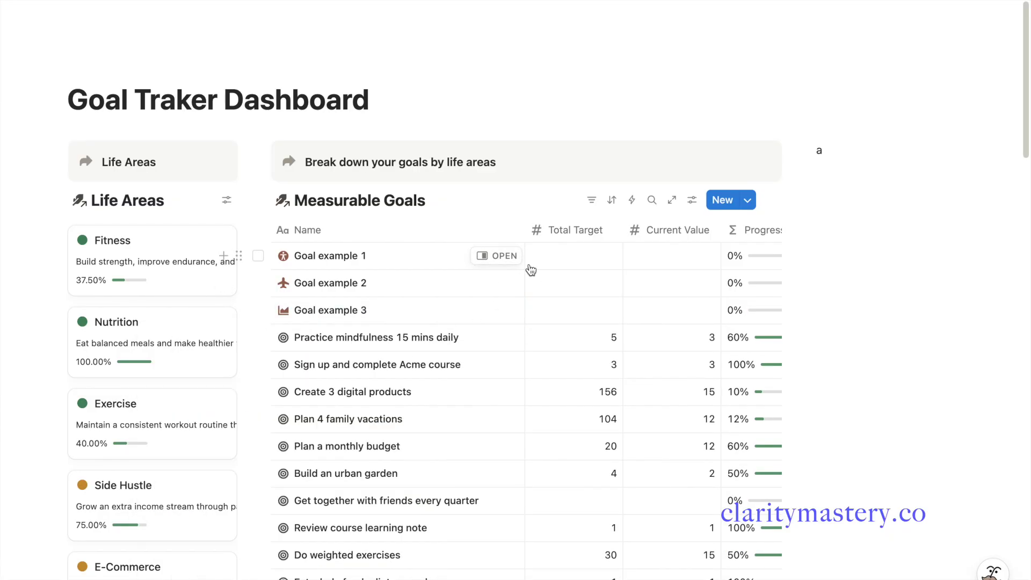
Move the Life Areas column next to the Name column
scroll(587, 274, "right", 3)
scroll(587, 274, "right", 3)
left_click_drag(723, 231, 375, 231)
scroll(374, 280, "left", 5)
Link Goal examples 1, 2 and 3 to the Fitness life area
left_click(559, 262)
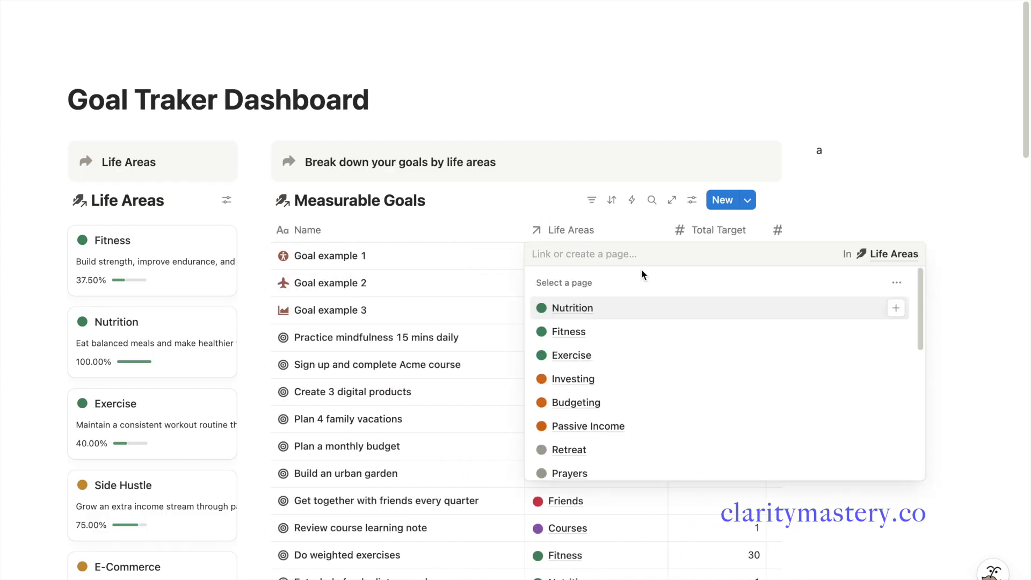
left_click(896, 331)
key("Escape")
left_click(548, 292)
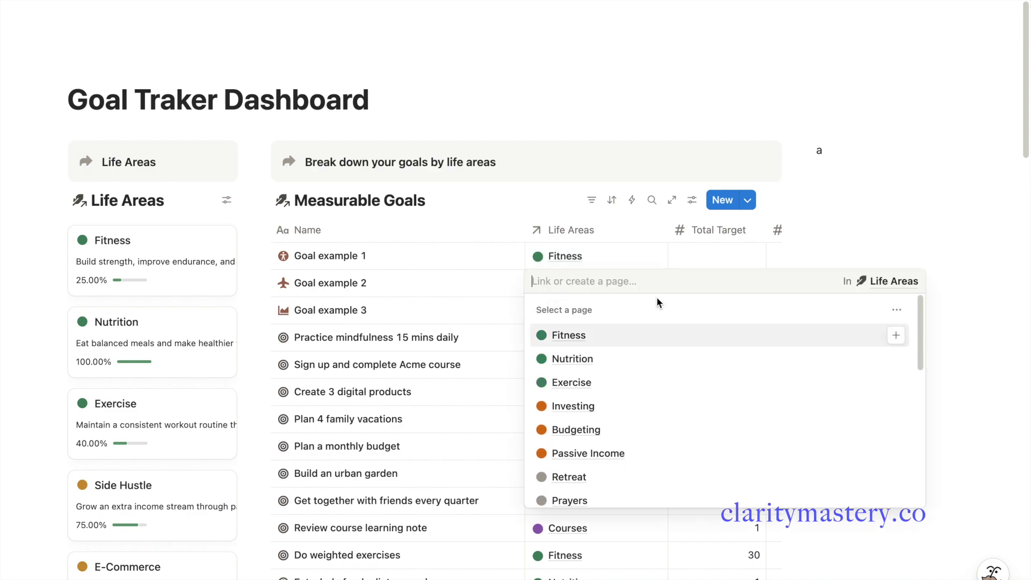
left_click(896, 335)
key("Escape")
left_click(571, 317)
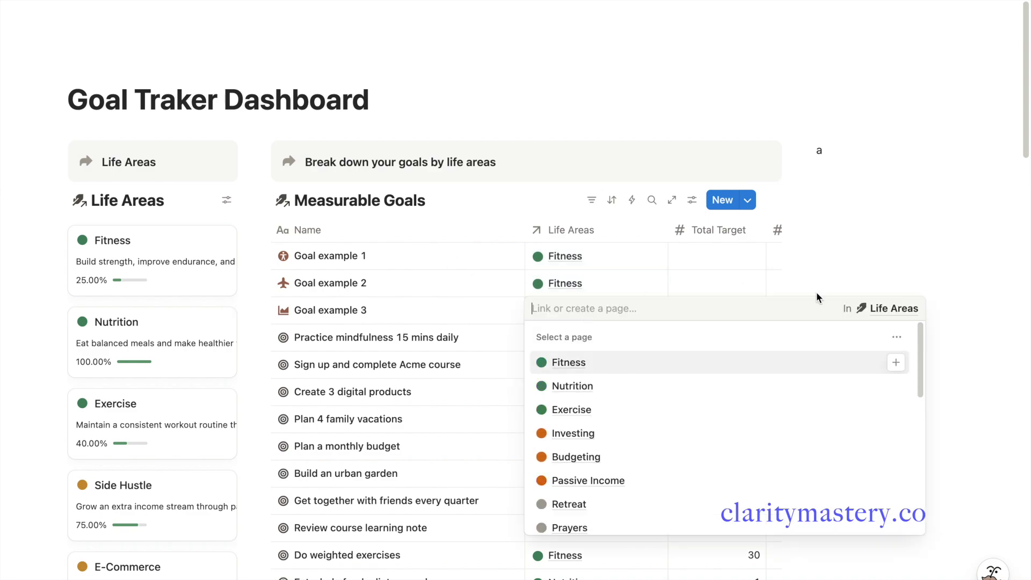
left_click(896, 363)
key("Escape")
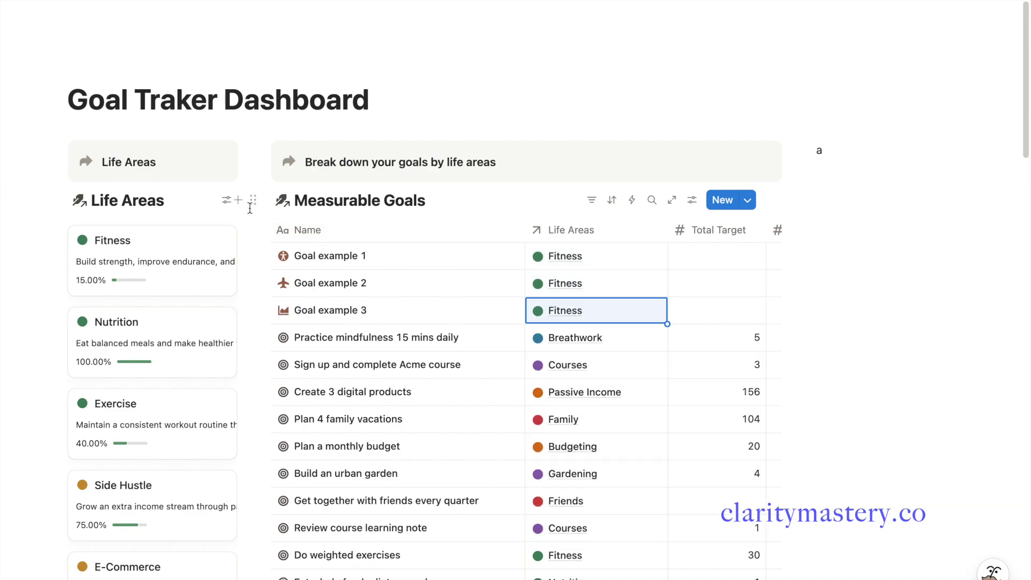
Show the Measurable Goals property on the Life Areas gallery cards
left_click(225, 203)
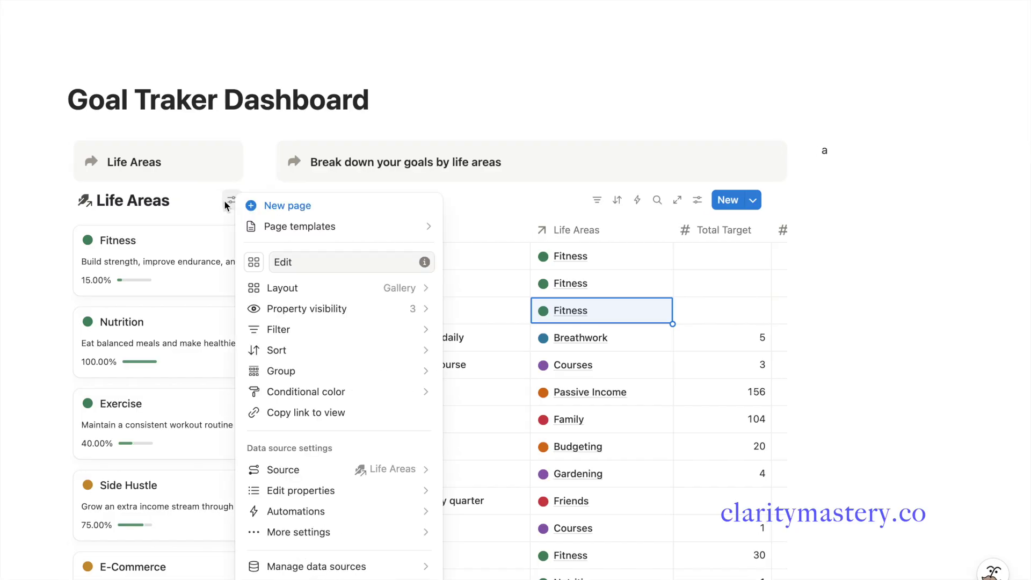
left_click(336, 307)
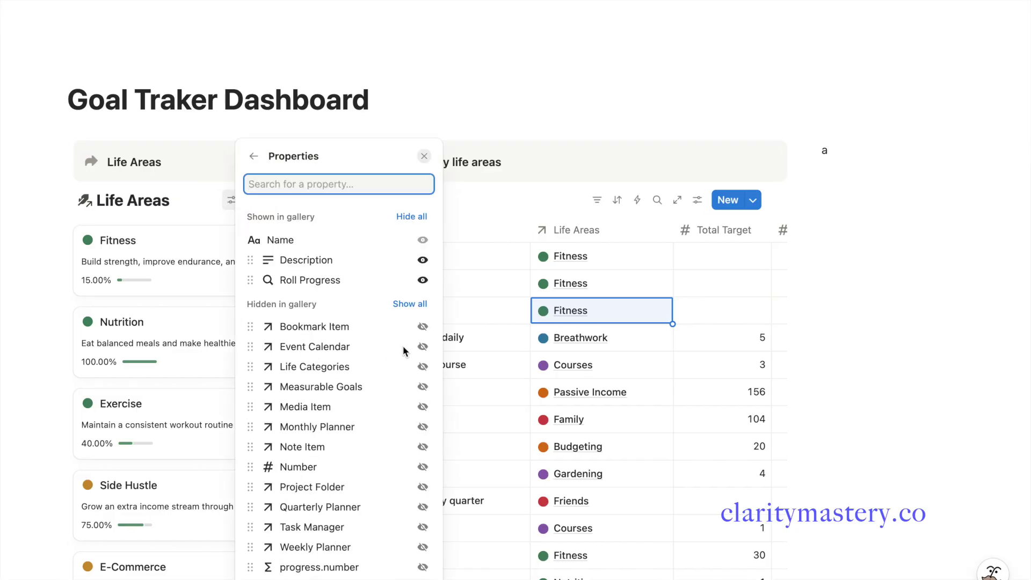
left_click(423, 387)
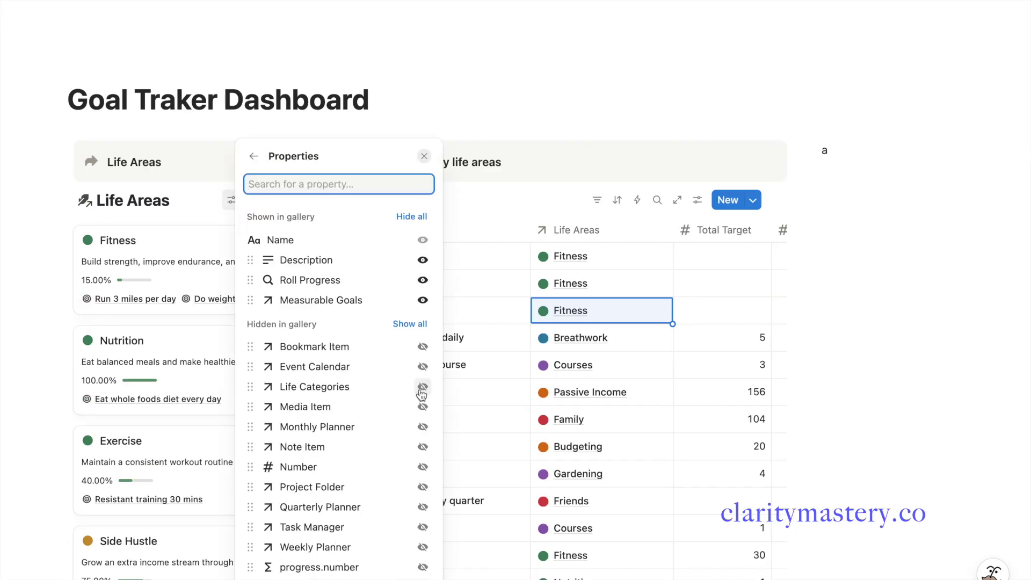
left_click(150, 283)
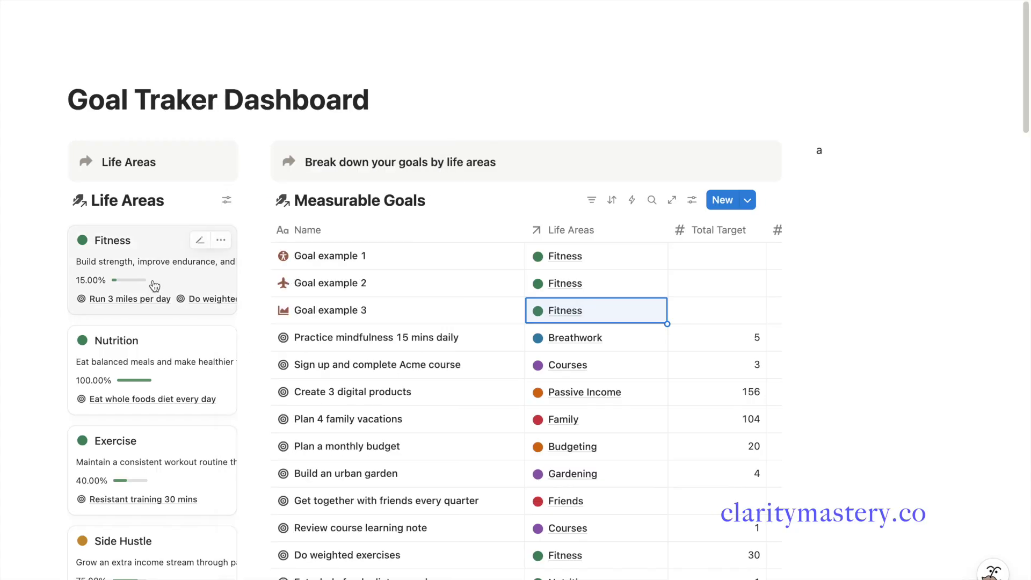
Turn on Wrap all properties in the Life Areas gallery layout
left_click(226, 200)
left_click(326, 289)
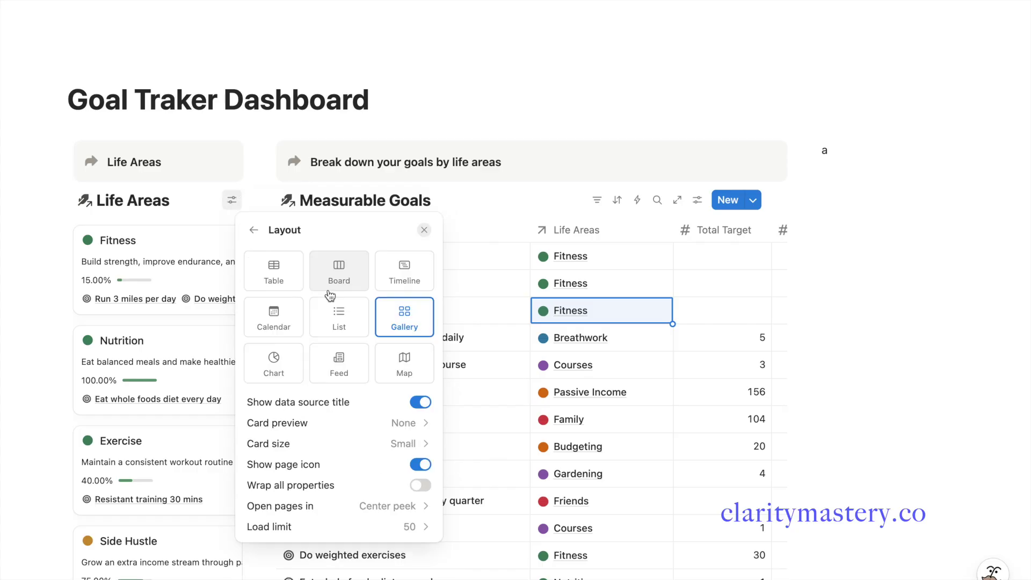
left_click(421, 485)
left_click(231, 364)
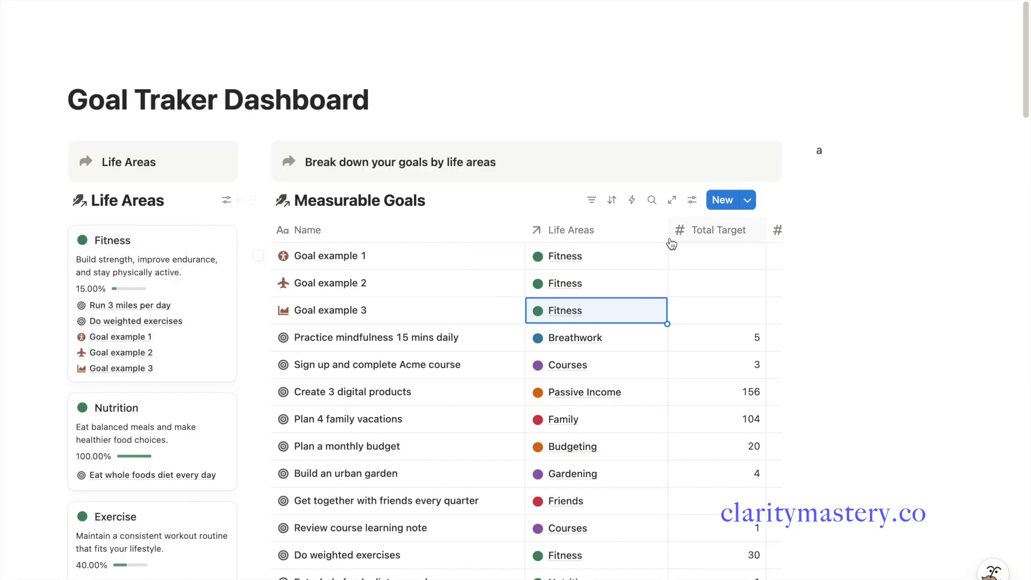
Narrow the Life Areas and Name columns and give Goal example 1 target 10, current value 5
left_click_drag(667, 231, 628, 230)
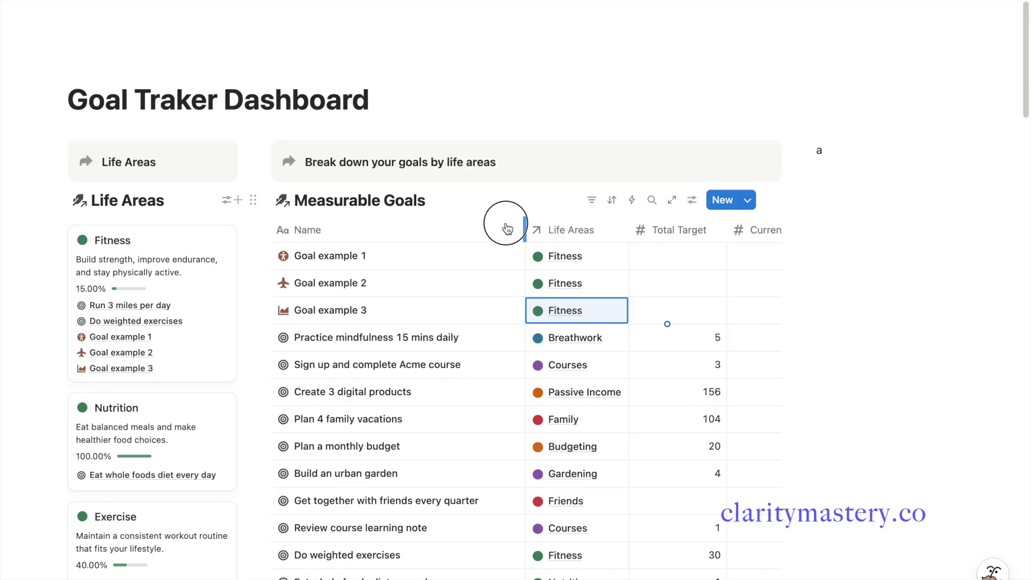
left_click_drag(507, 229, 487, 226)
left_click(649, 255)
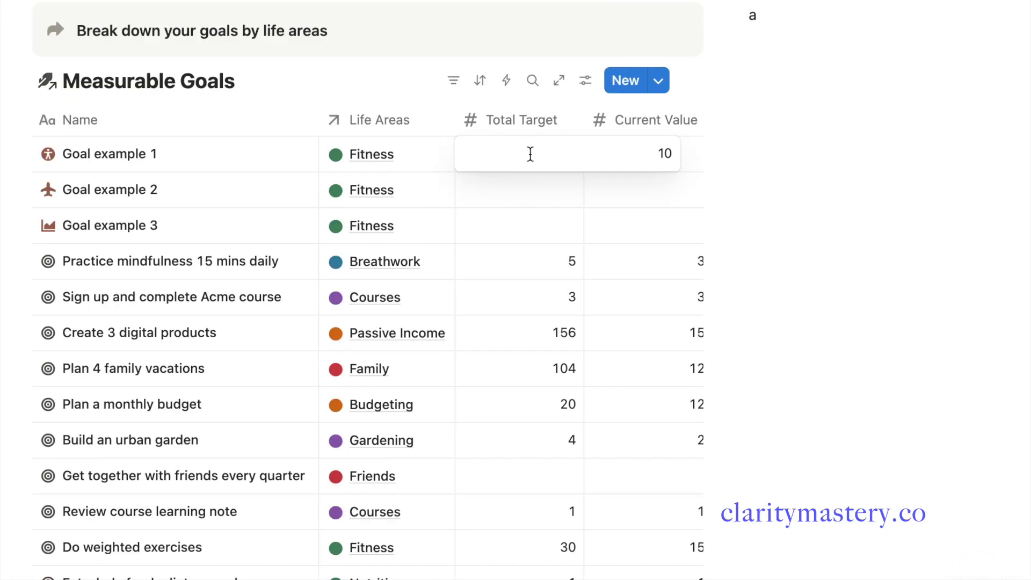
key("Return")
scroll(540, 191, "right", 2)
left_click(577, 152)
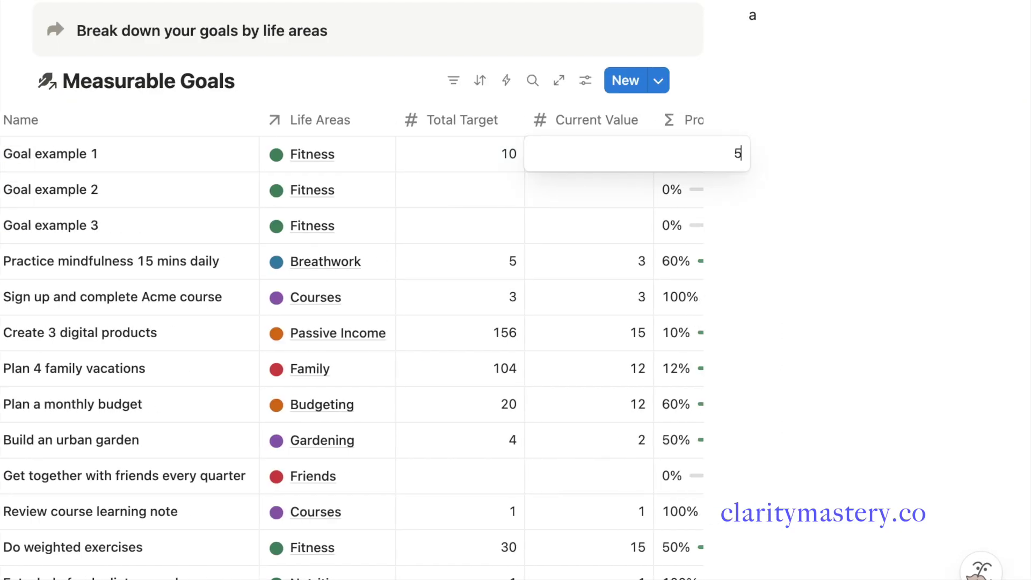
type("5")
key("Return")
scroll(575, 184, "right", 2)
Set Goal example 2 to target 6, current 2, and Goal example 3 to target 25, current 11
left_click(419, 189)
type("6")
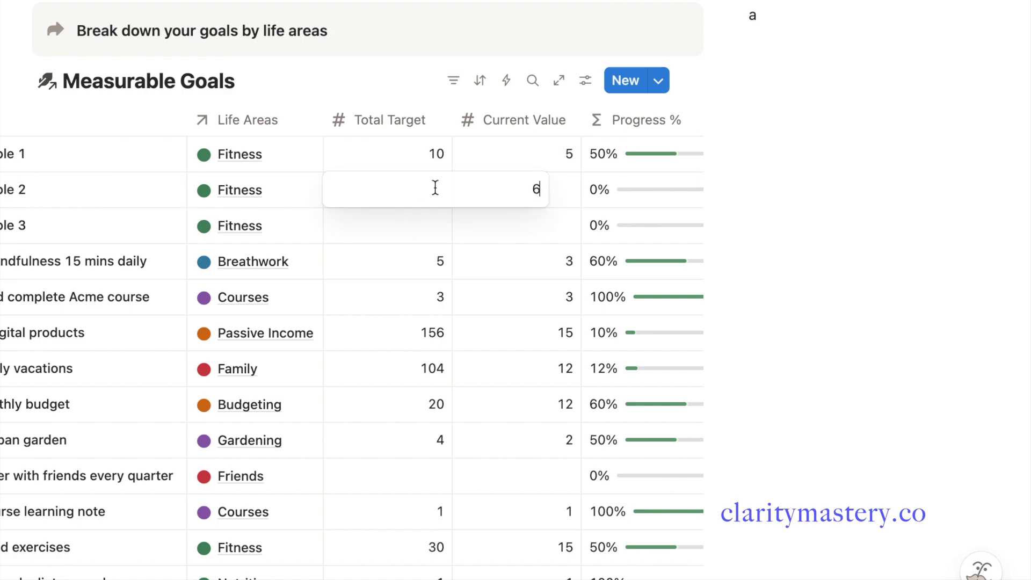
key("Return")
left_click(550, 195)
type("2")
key("Return")
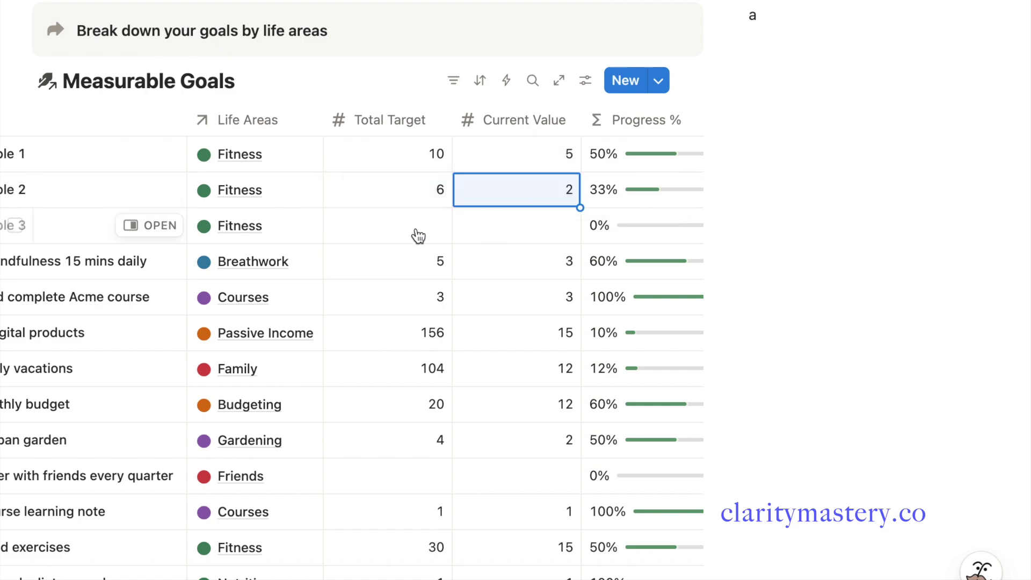
left_click(418, 232)
type("25")
key("Return")
left_click(516, 218)
type("11")
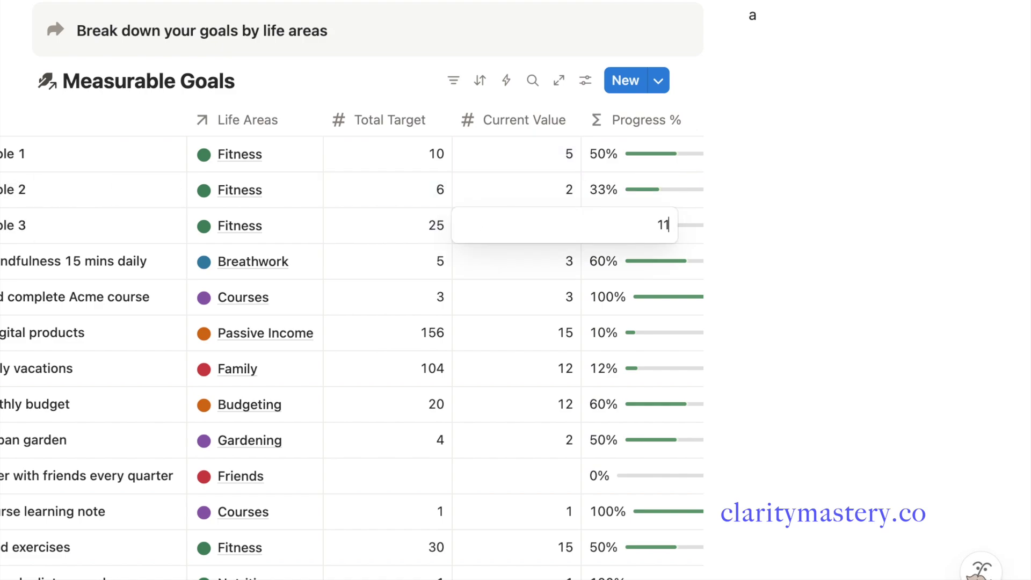
key("Return")
Set the goal statuses, choosing Start Next for Goal example 2
scroll(517, 210, "right", 3)
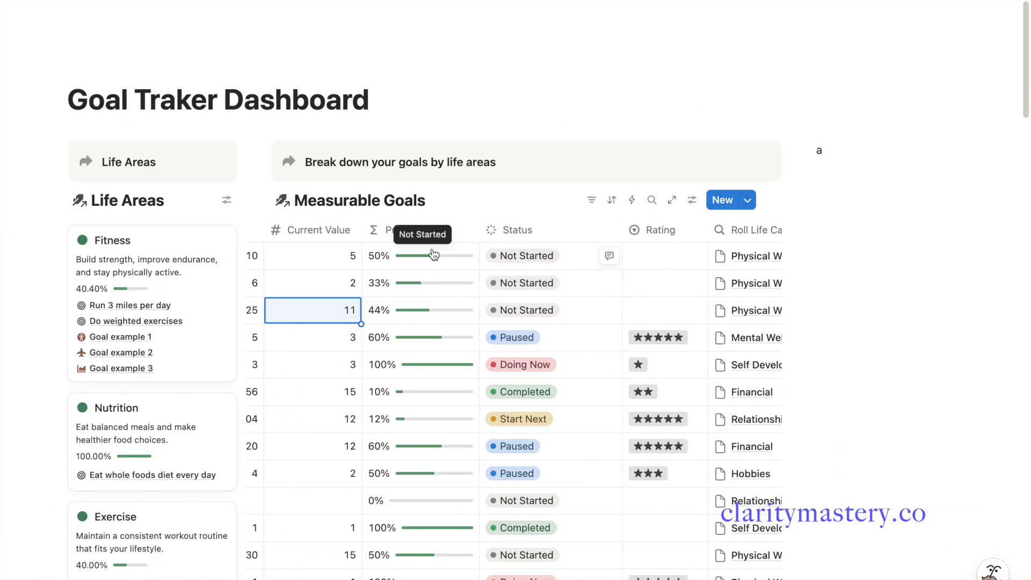
scroll(483, 350, "left", 5)
scroll(483, 349, "right", 2)
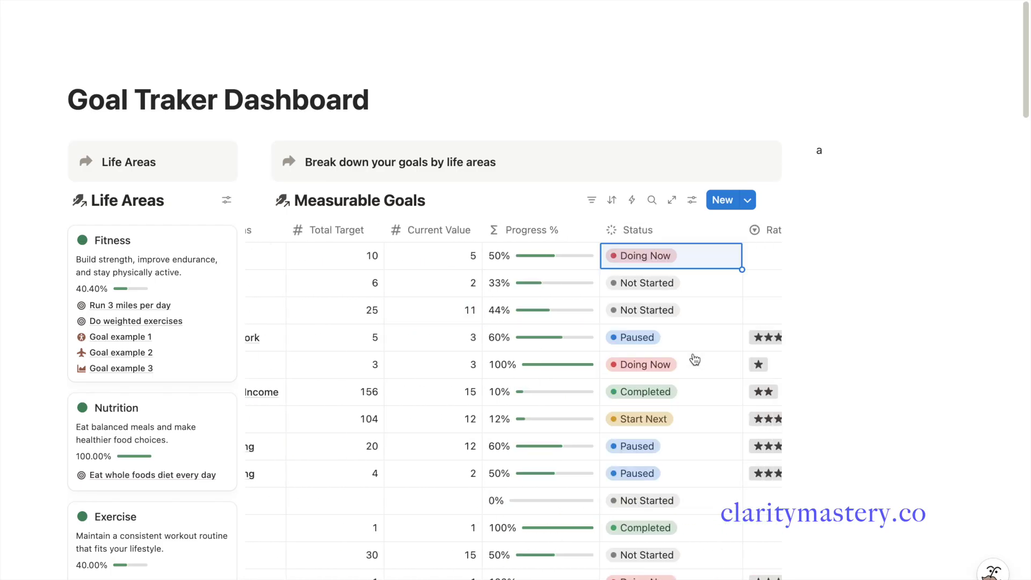
left_click(671, 283)
left_click(644, 405)
left_click(671, 310)
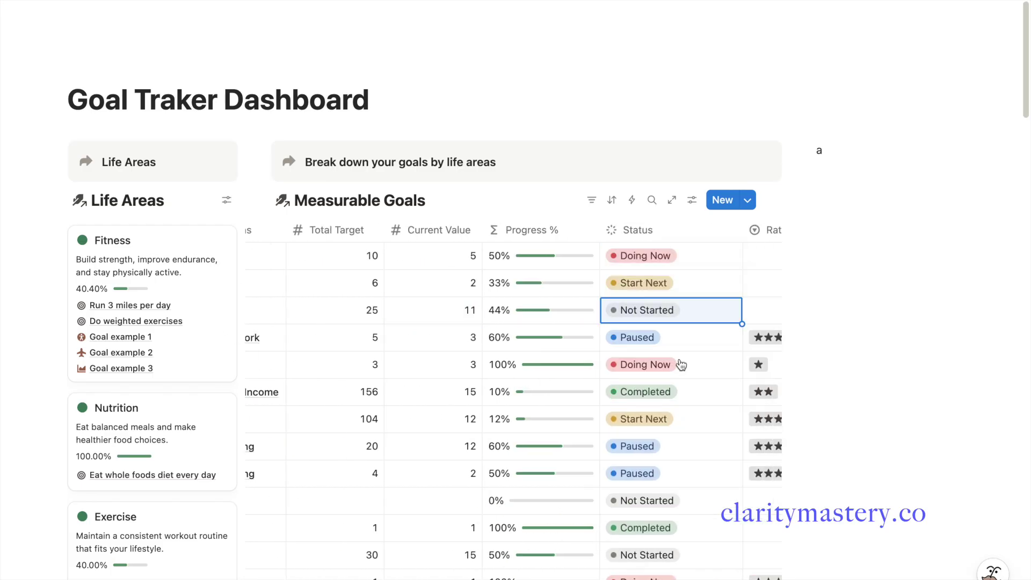
scroll(551, 321, "left", 10)
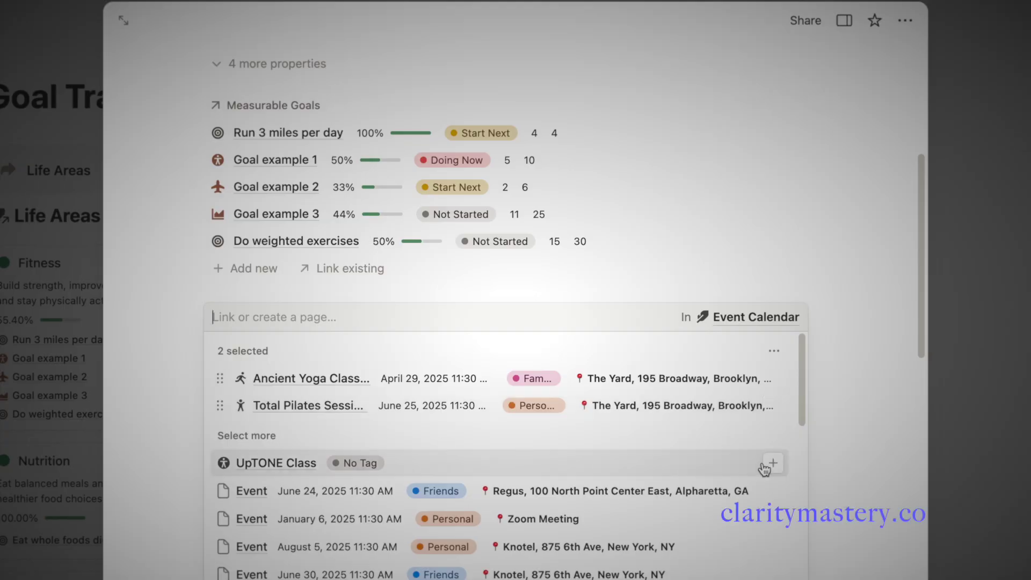
Link UpTONE Class to Fitness and add a new todo task under Task Manager
left_click(771, 460)
key("Escape")
scroll(591, 403, "down", 1)
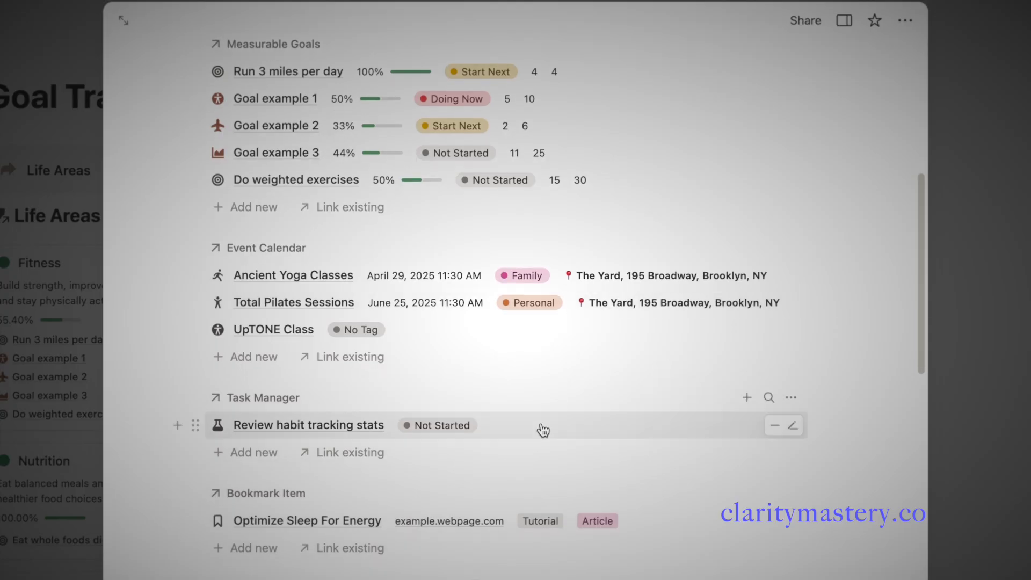
left_click(226, 455)
type("tid")
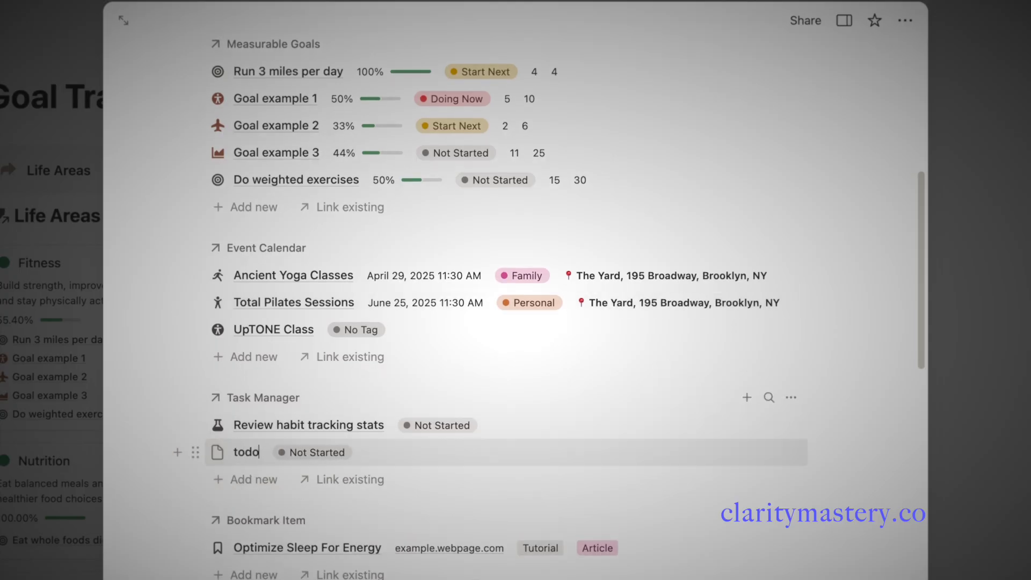
key("Return")
left_click(155, 427)
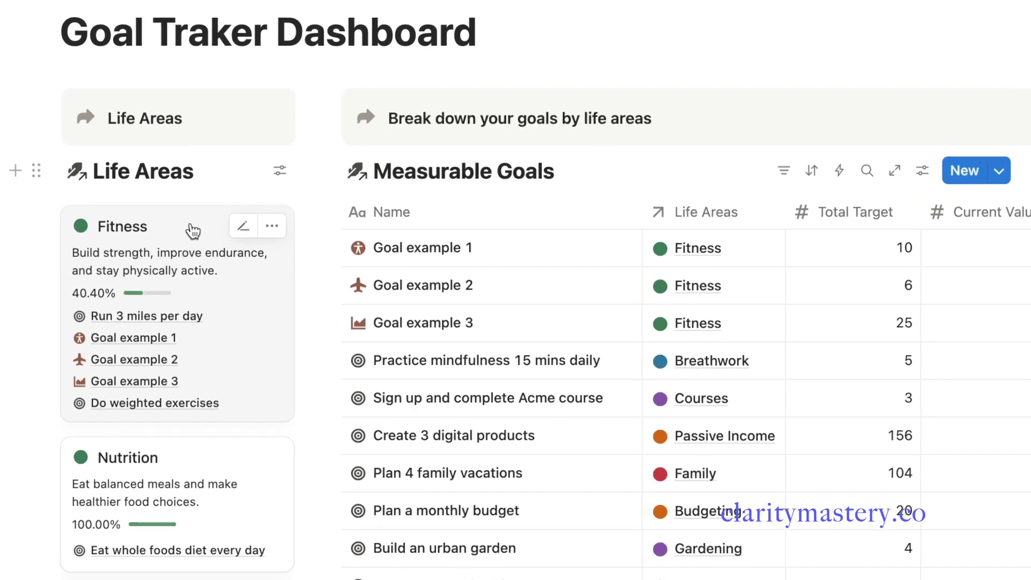
Reopen the Fitness life area and set Run 3 miles per day's current value to 4
left_click(193, 231)
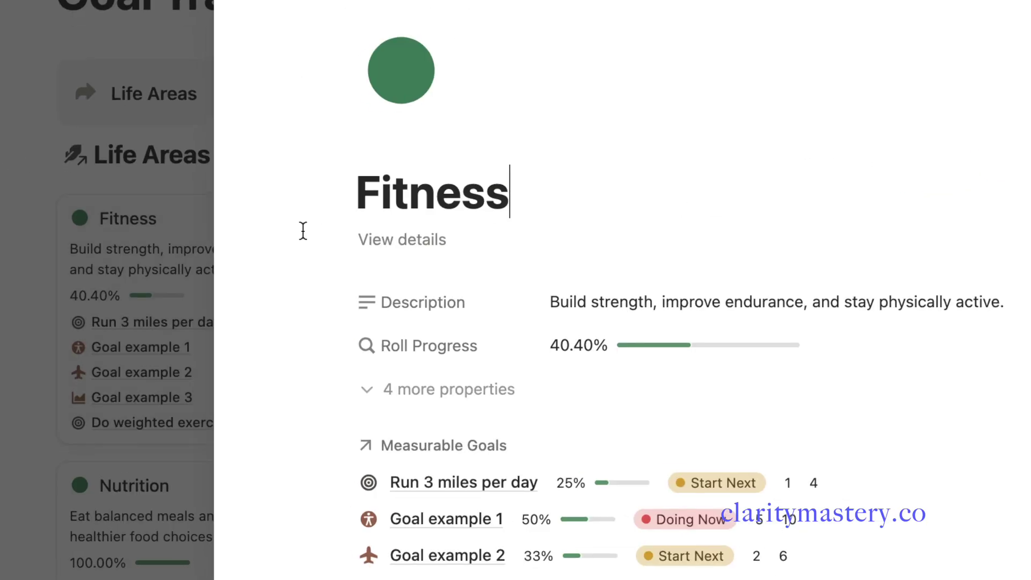
scroll(611, 290, "down", 5)
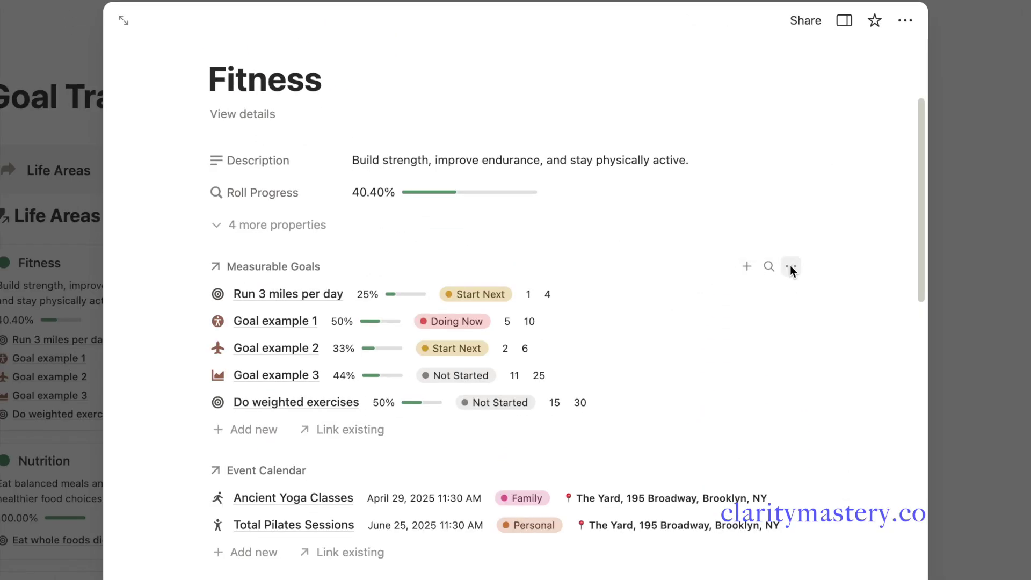
left_click(748, 243)
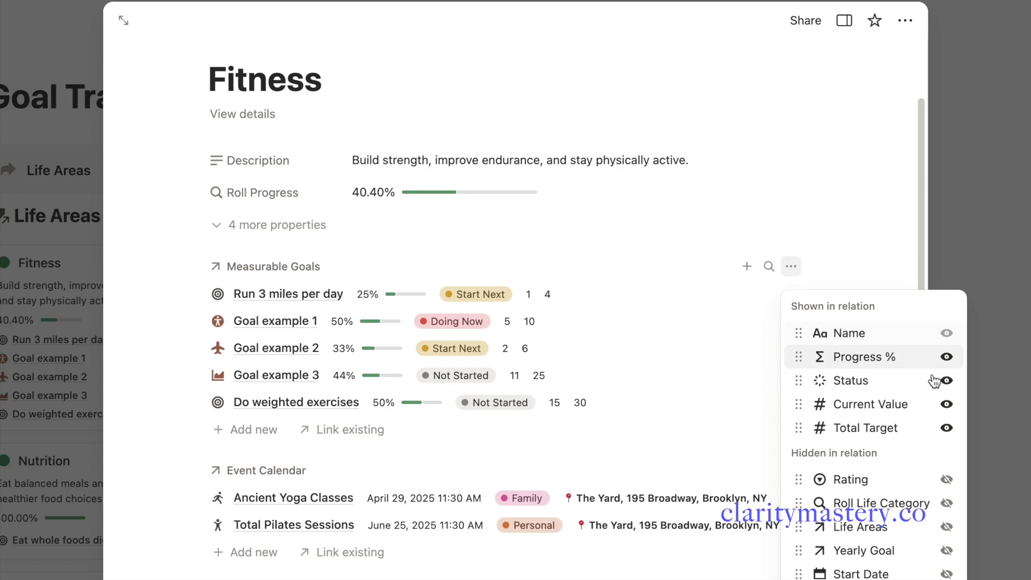
left_click(561, 275)
left_click(531, 295)
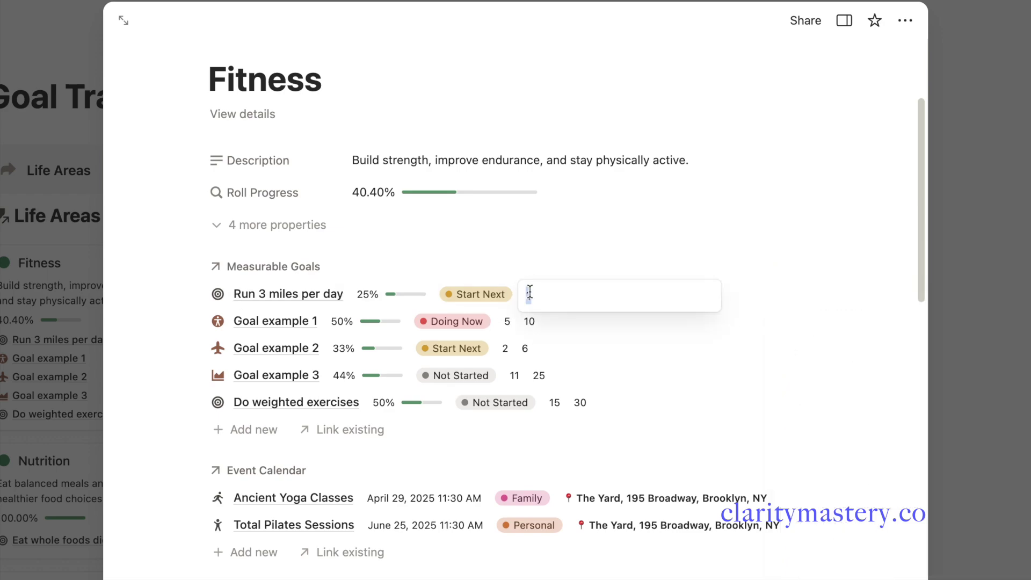
type("4")
key("Return")
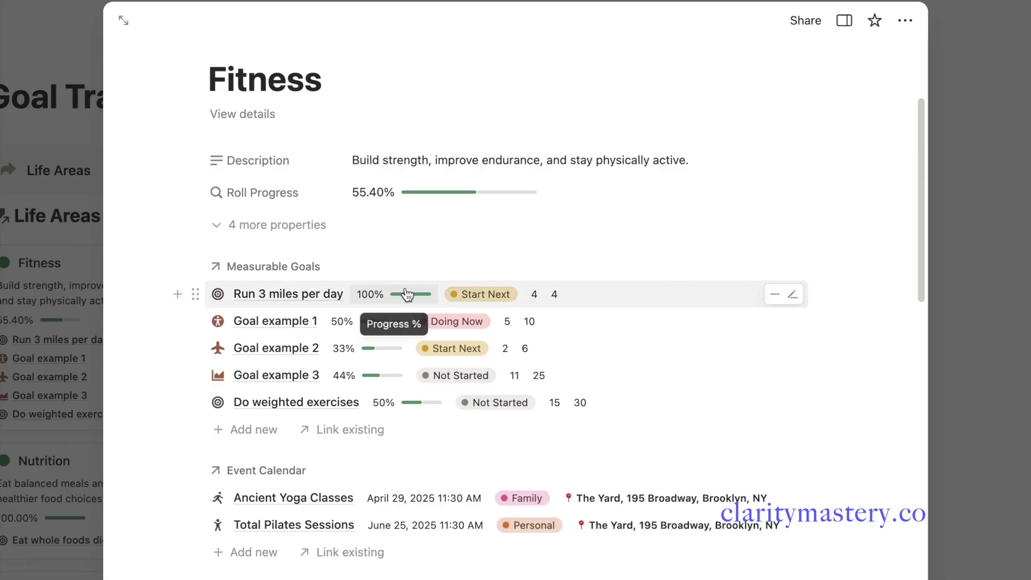
Link UpTONE Class to Fitness again and add another todo task under Task Manager
scroll(657, 316, "down", 3)
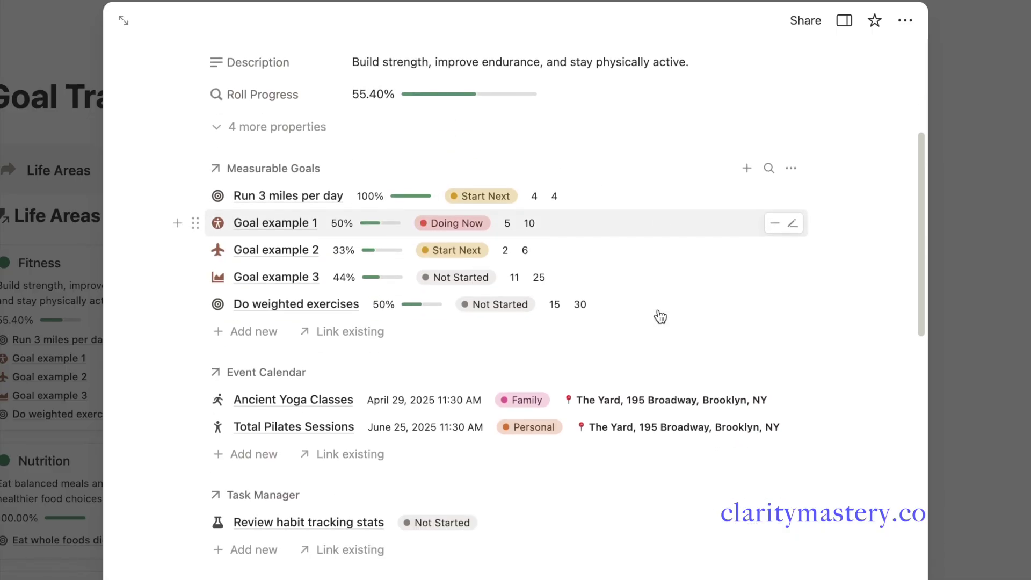
scroll(660, 317, "down", 1)
left_click(351, 392)
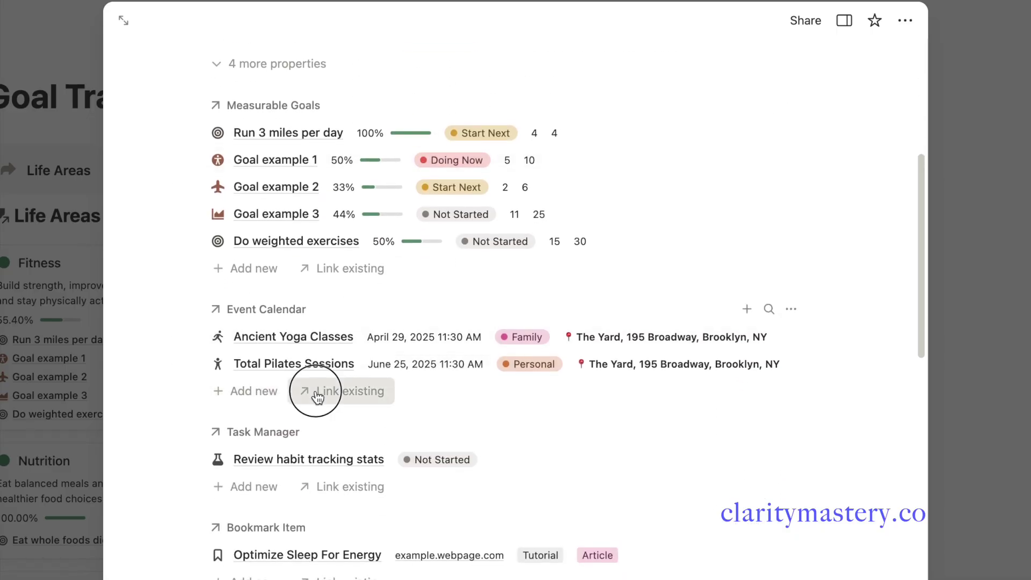
left_click(771, 465)
left_click(195, 407)
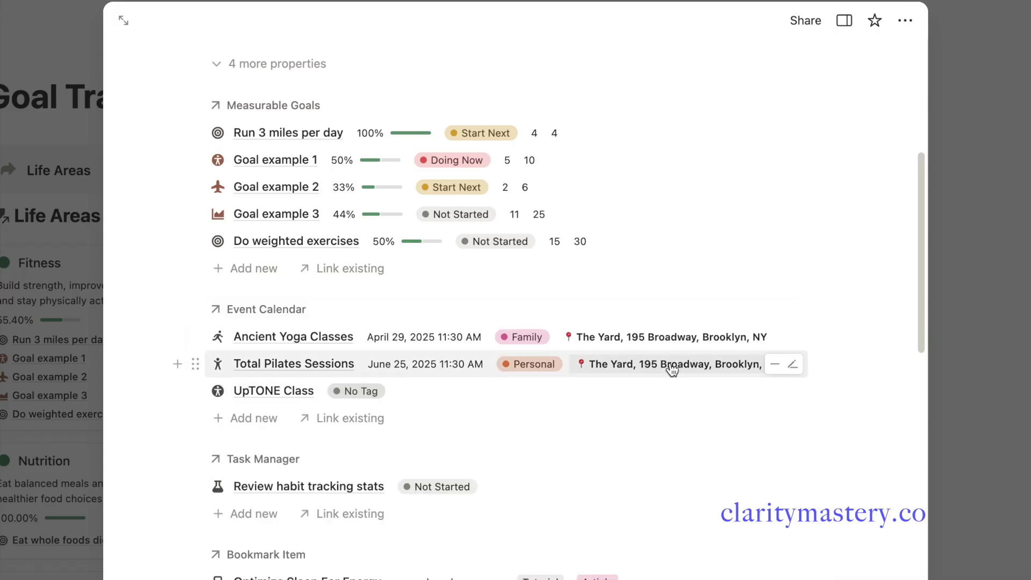
scroll(561, 406, "down", 2)
left_click(250, 454)
type("tid")
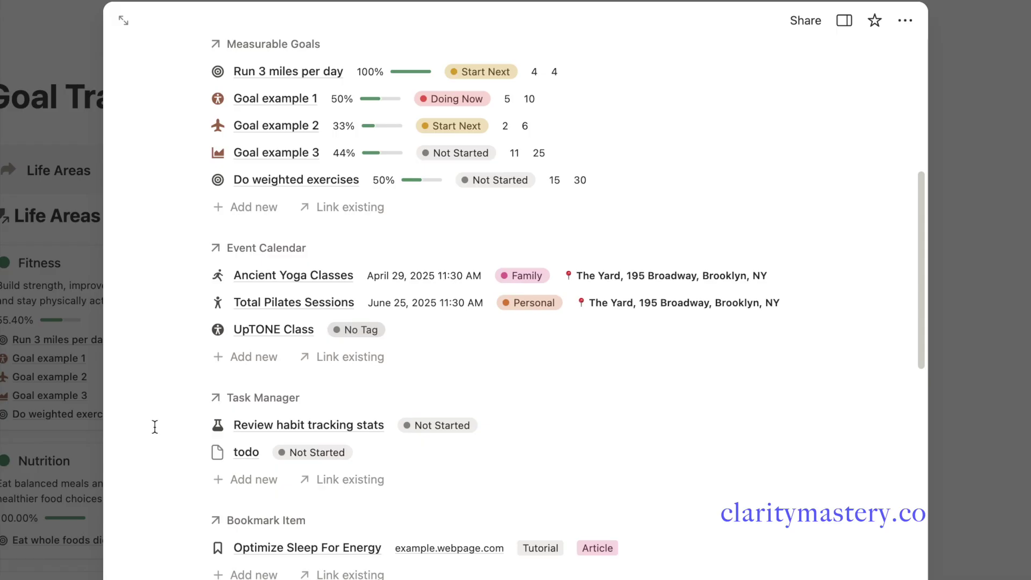
Close the Fitness preview and open the E-Commerce life area page
scroll(155, 426, "down", 5)
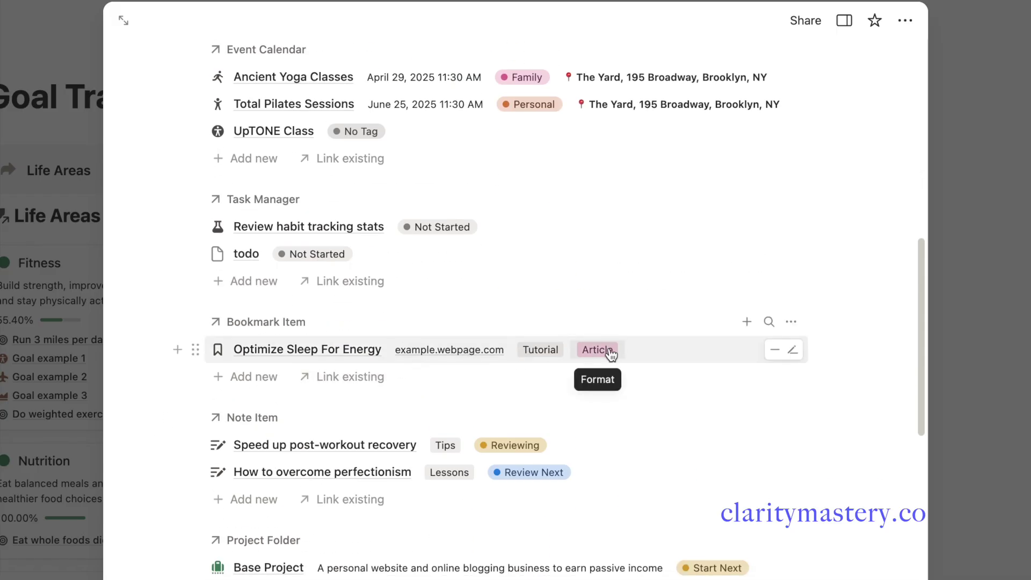
scroll(611, 354, "down", 5)
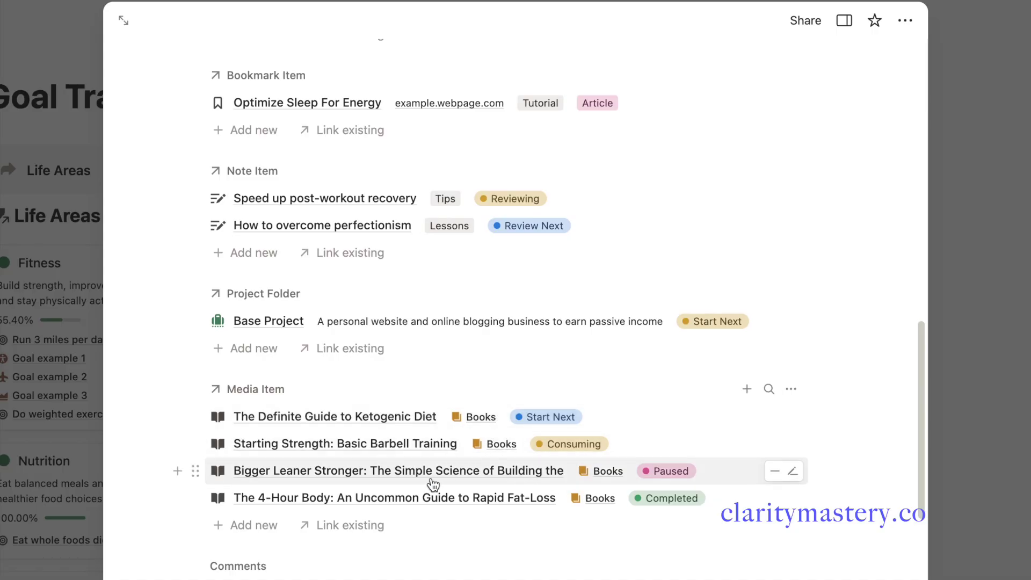
scroll(541, 543, "up", 15)
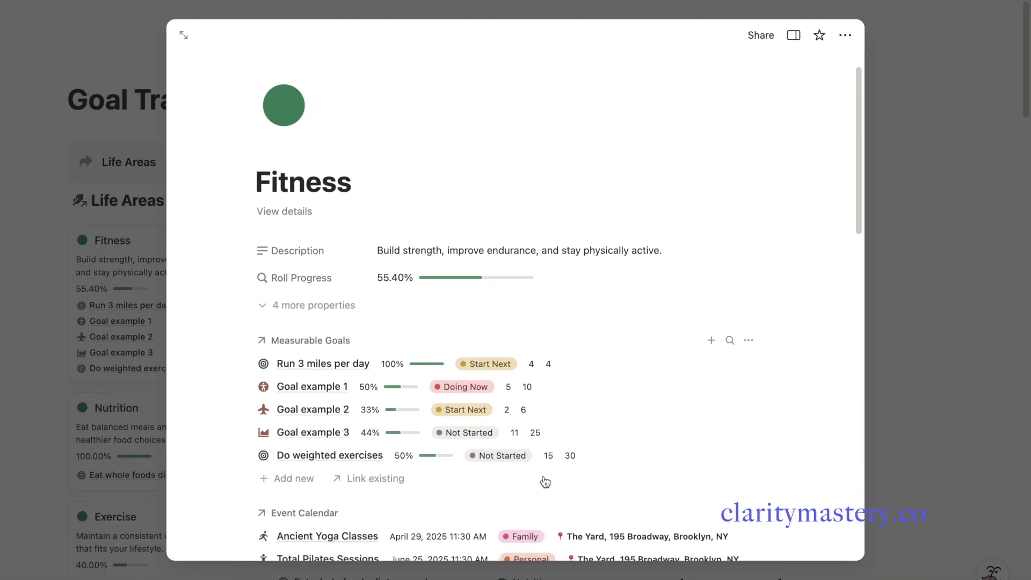
left_click(155, 408)
scroll(161, 408, "down", 5)
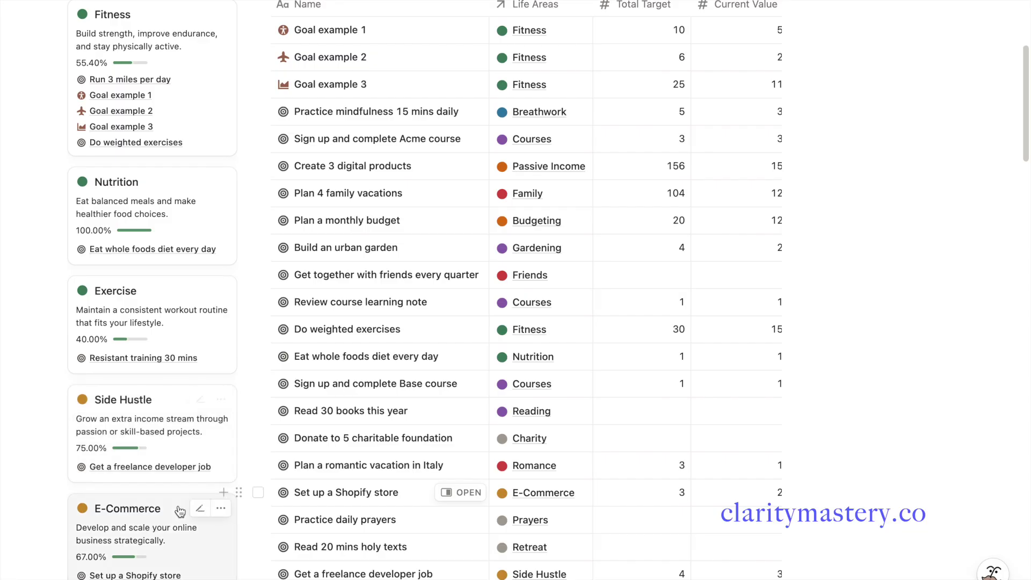
left_click(180, 510)
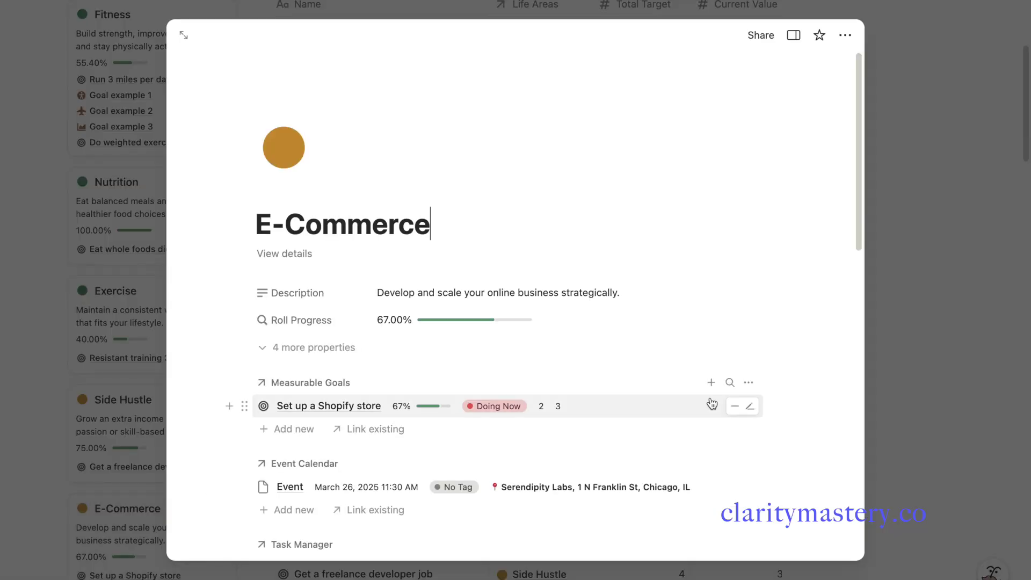
scroll(712, 404, "down", 5)
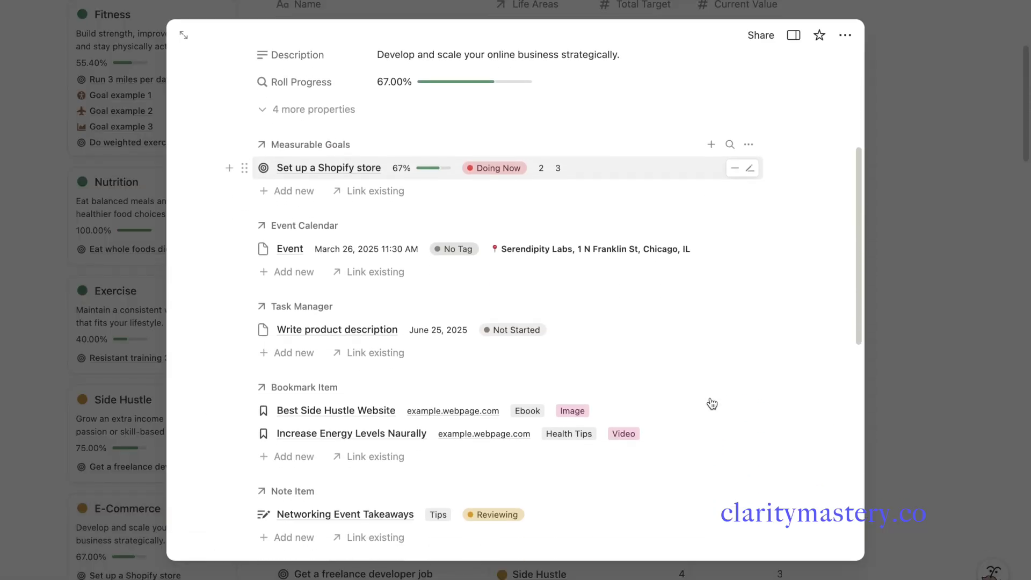
scroll(712, 404, "down", 5)
scroll(710, 402, "up", 10)
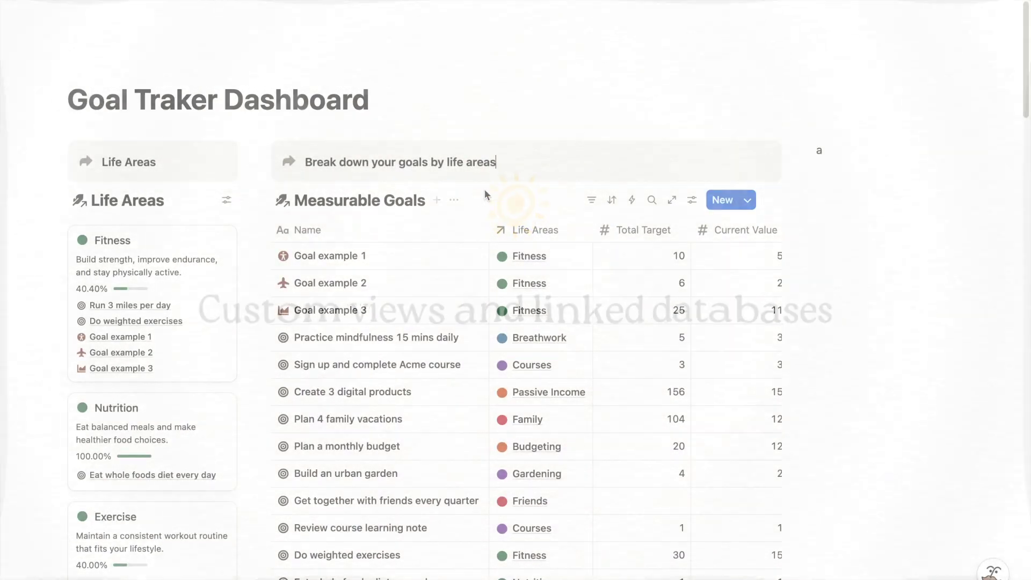
Create a Measurable Goals board grouped by Life Areas, ordered Fitness, Budgeting, then Breathwork
left_click(439, 200)
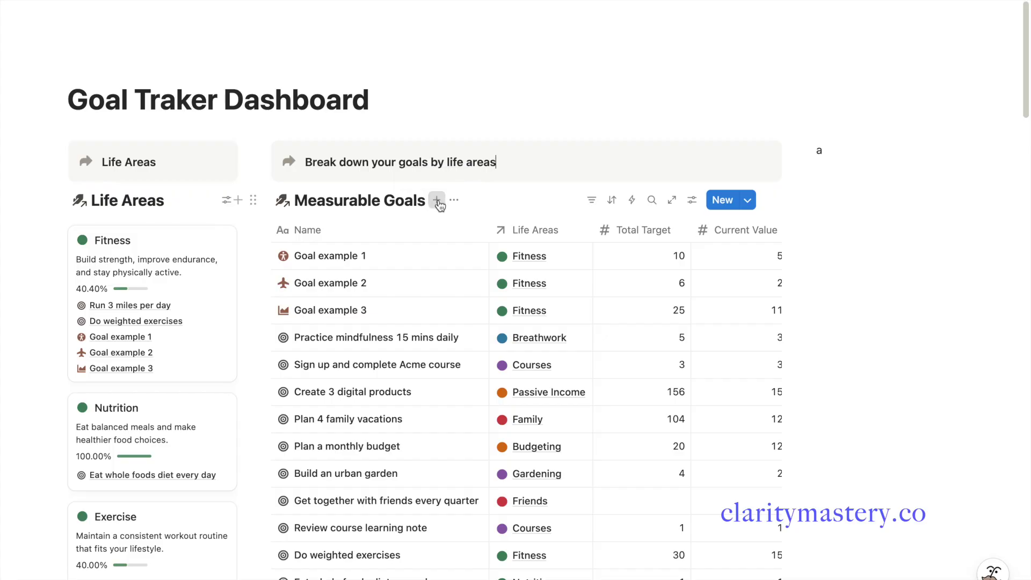
left_click(527, 255)
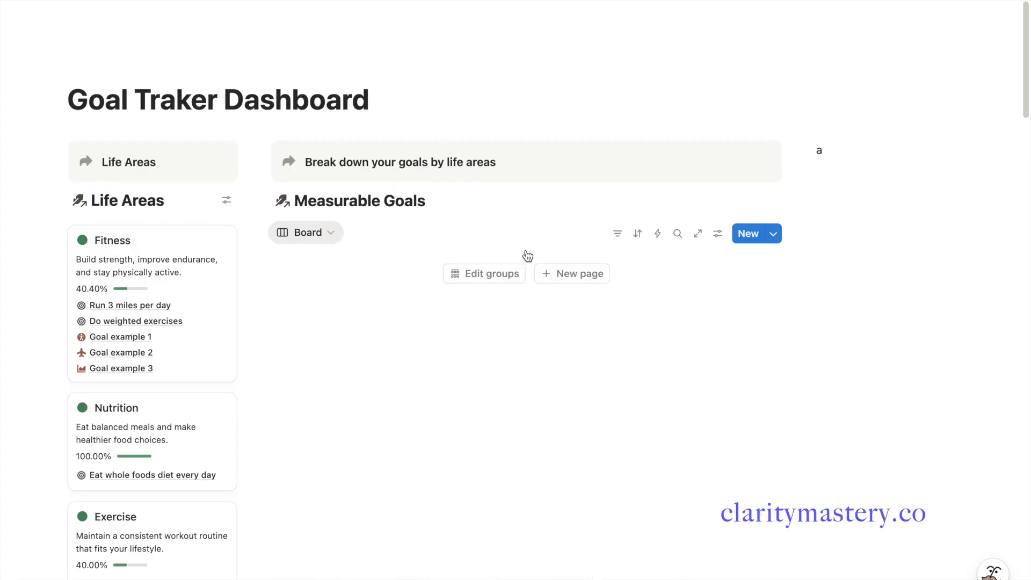
left_click(719, 234)
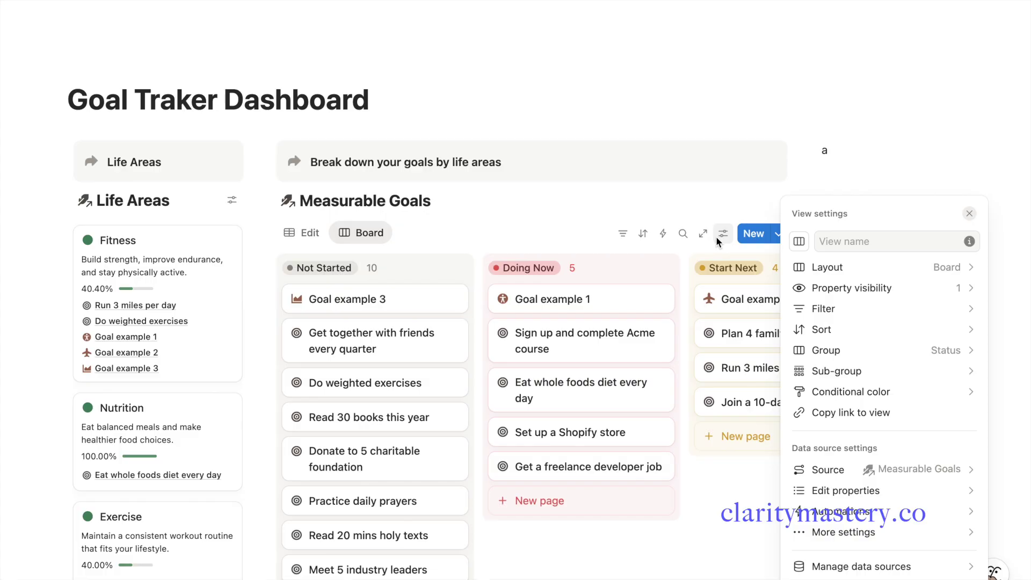
left_click(900, 358)
left_click(941, 292)
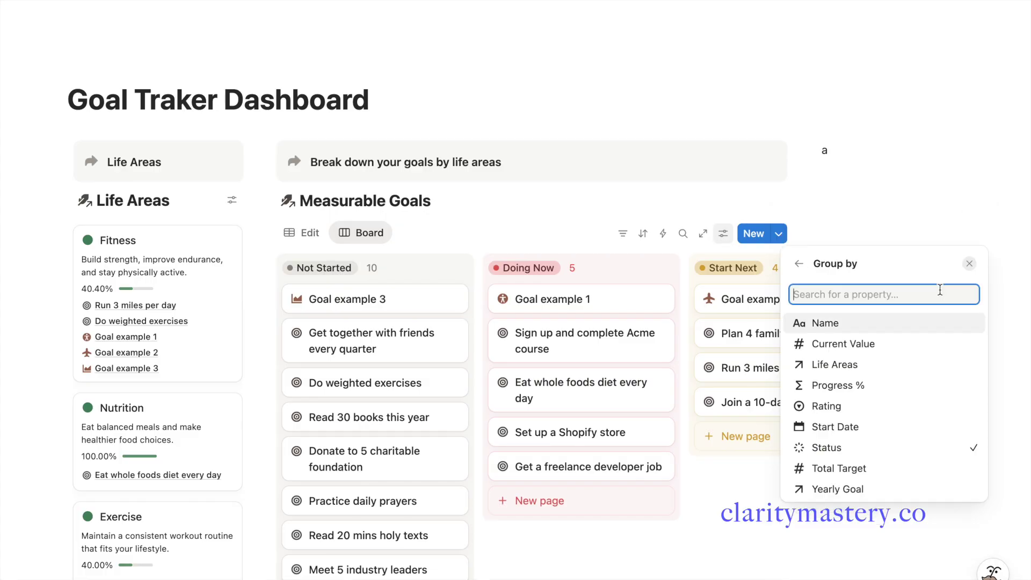
left_click(897, 363)
left_click_drag(796, 317, 794, 294)
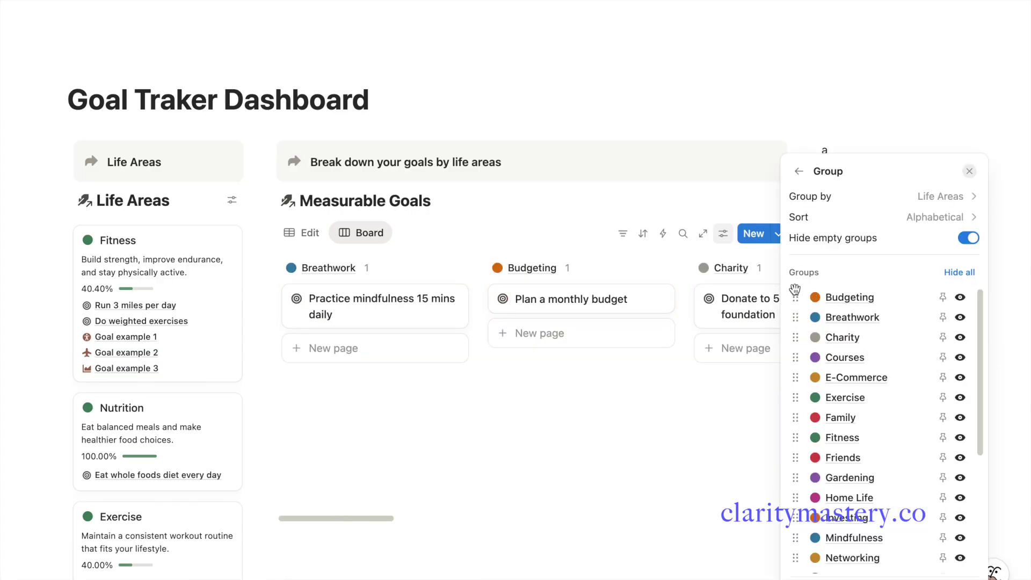
left_click_drag(796, 449, 803, 299)
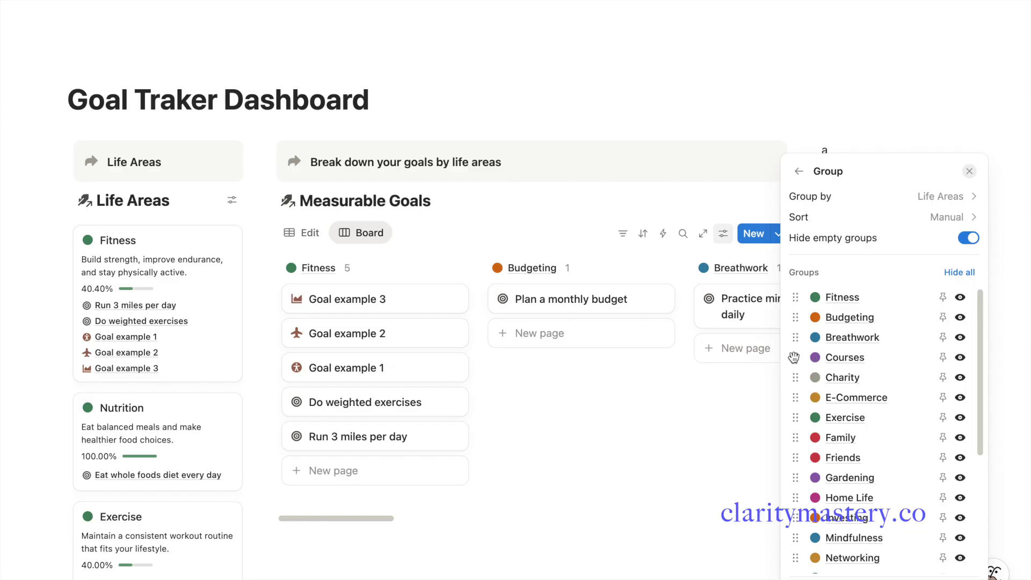
key("Escape")
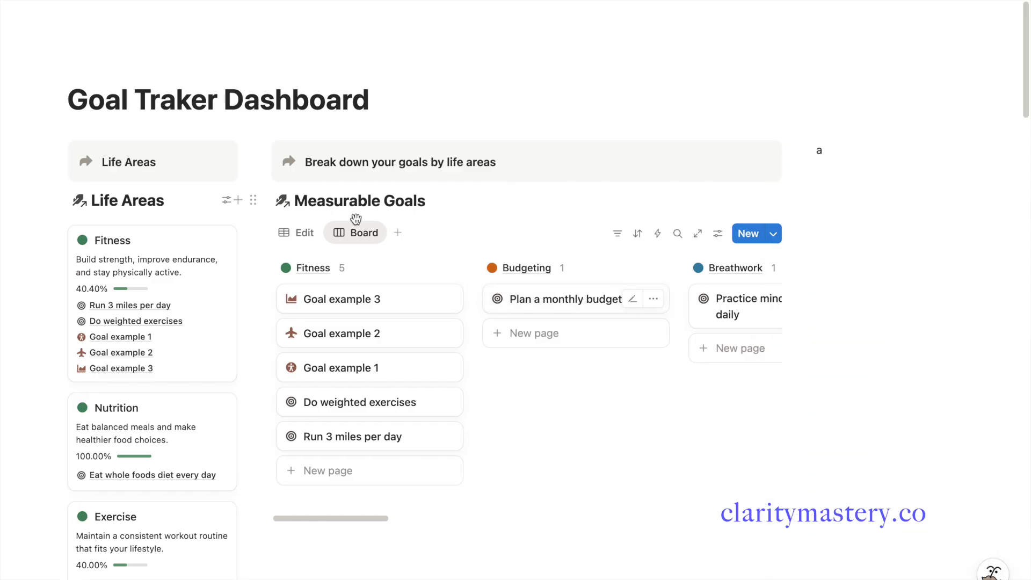
Switch Measurable Goals between table and board views and try moving Do weighted exercises
left_click(305, 235)
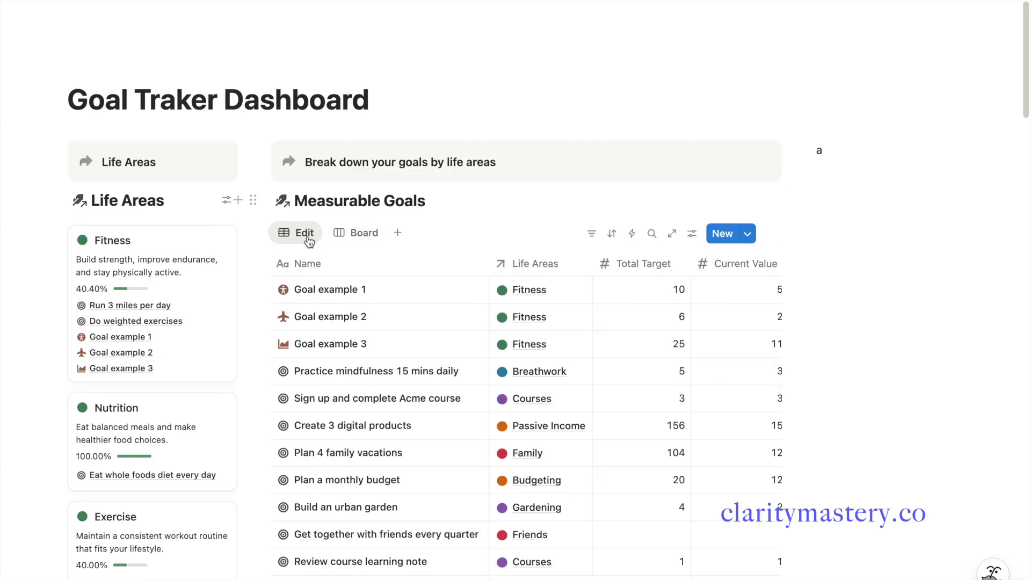
left_click(364, 232)
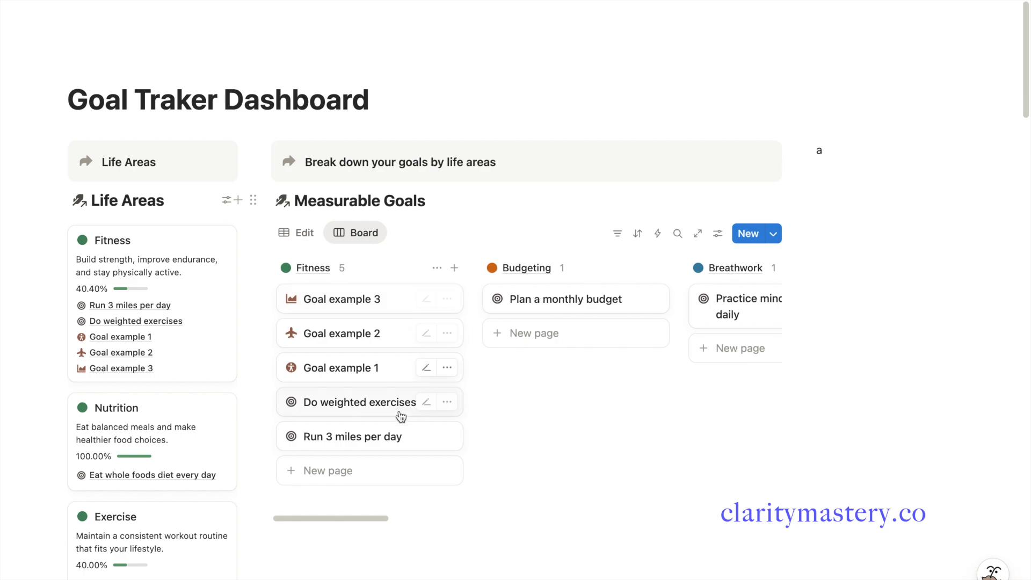
left_click_drag(385, 411, 450, 394)
Add a 'Review budgeting report' goal to the Budgeting column with a plus-circle icon
left_click(550, 328)
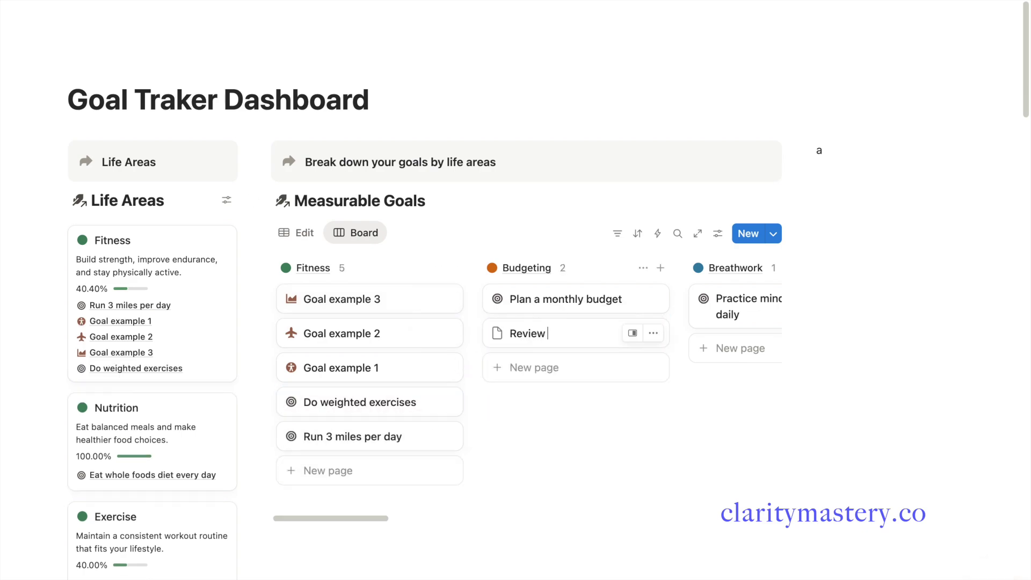
left_click(498, 333)
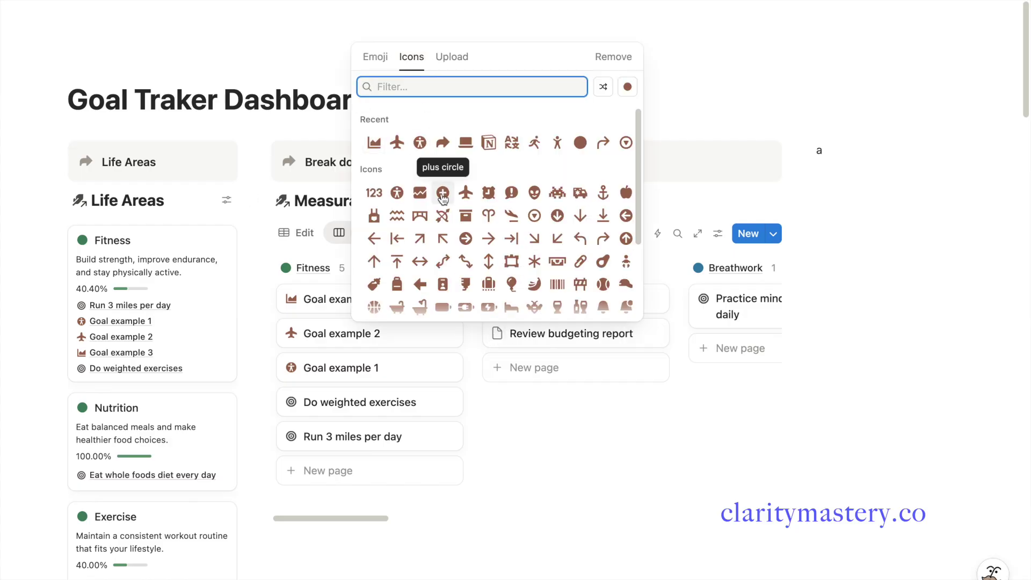
left_click(444, 216)
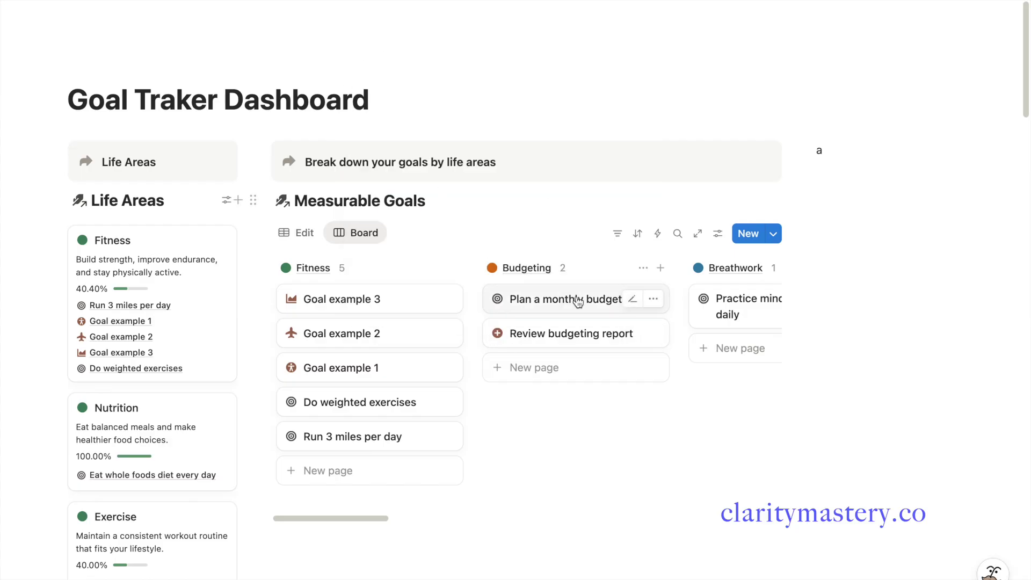
left_click(342, 268)
Show the average Progress % in each board column header
mouse_move(402, 334)
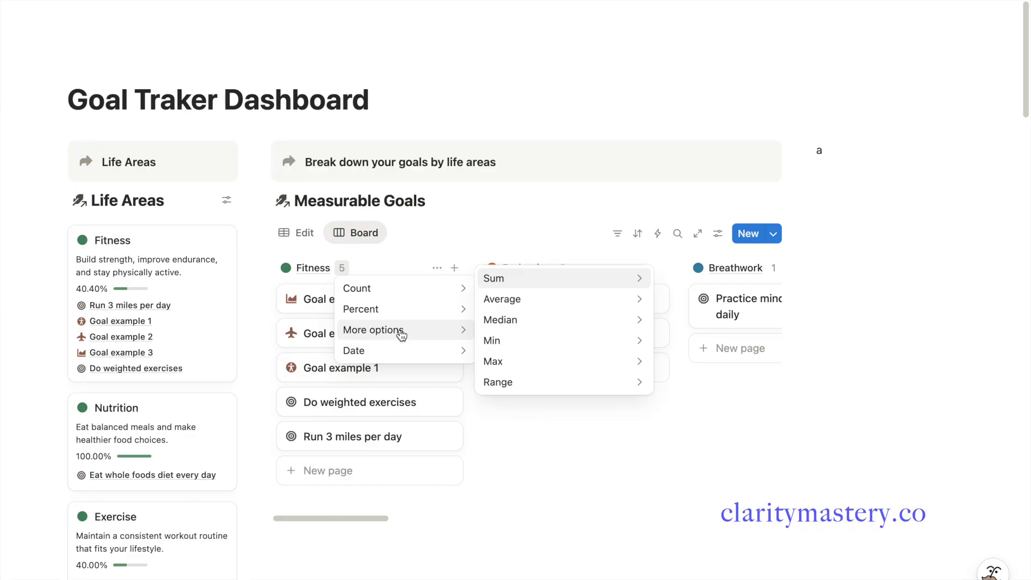
mouse_move(576, 306)
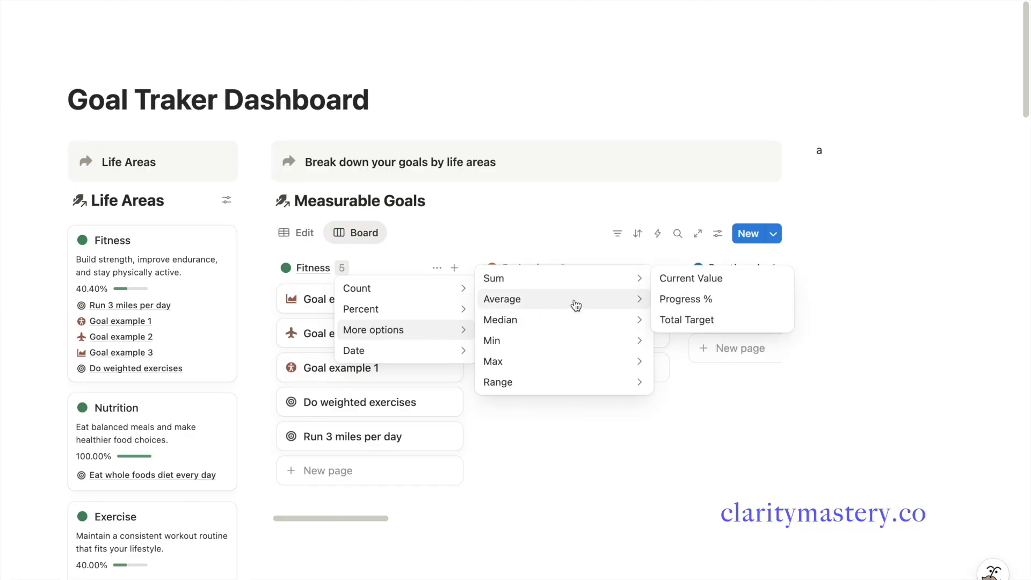
left_click(674, 301)
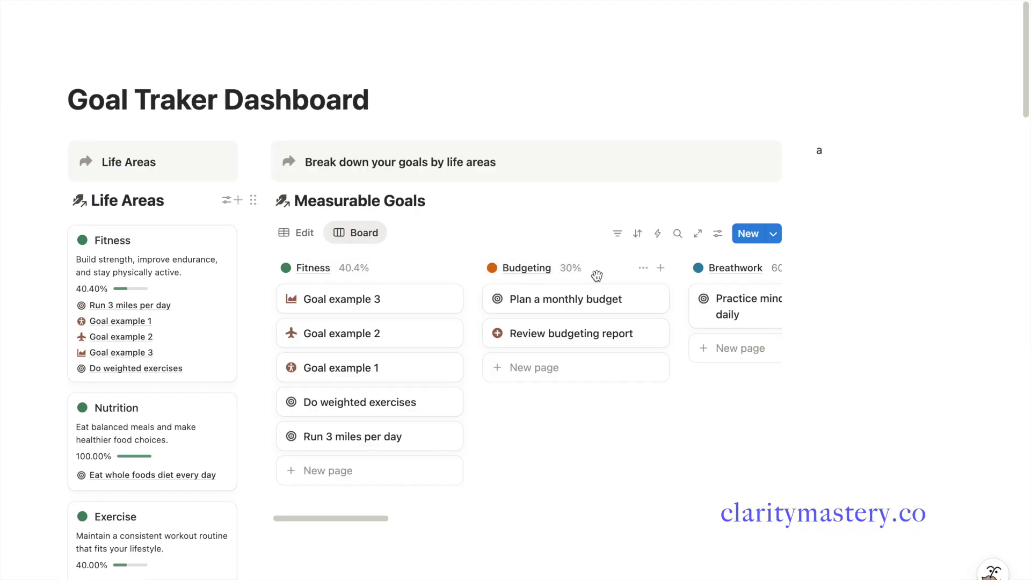
Make Progress % visible as a progress bar on every board card
left_click(718, 234)
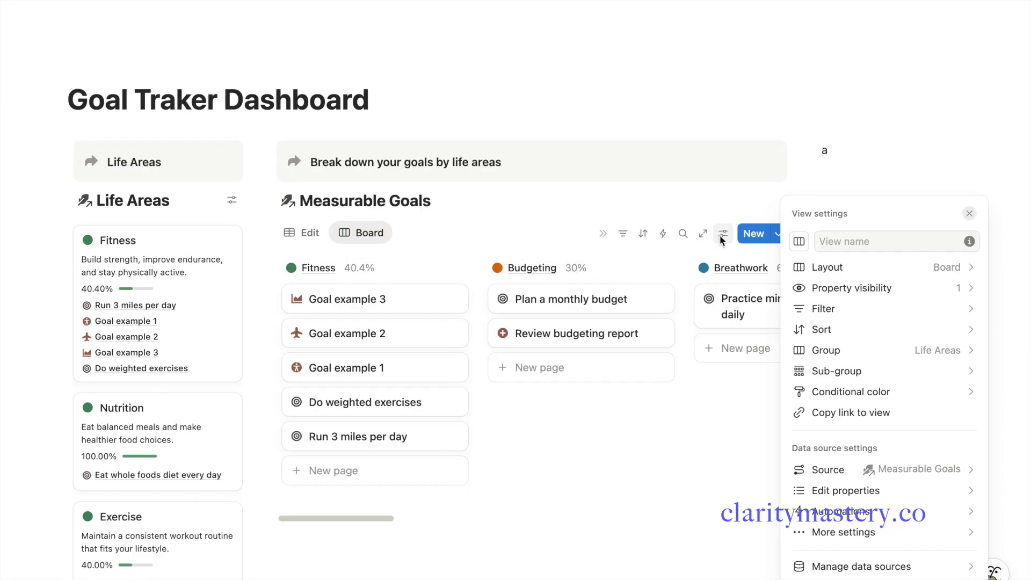
left_click(811, 288)
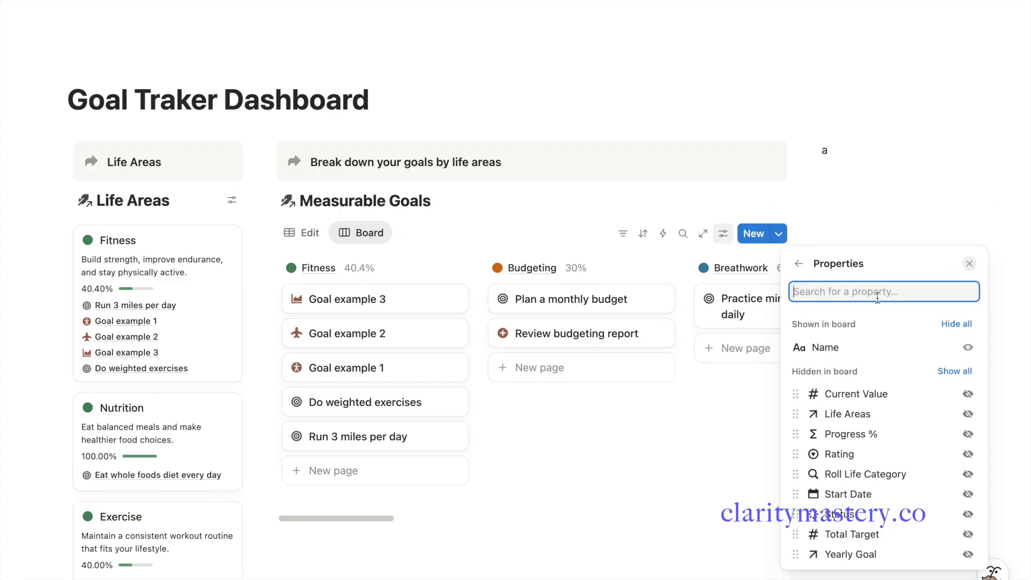
left_click(968, 434)
left_click(774, 443)
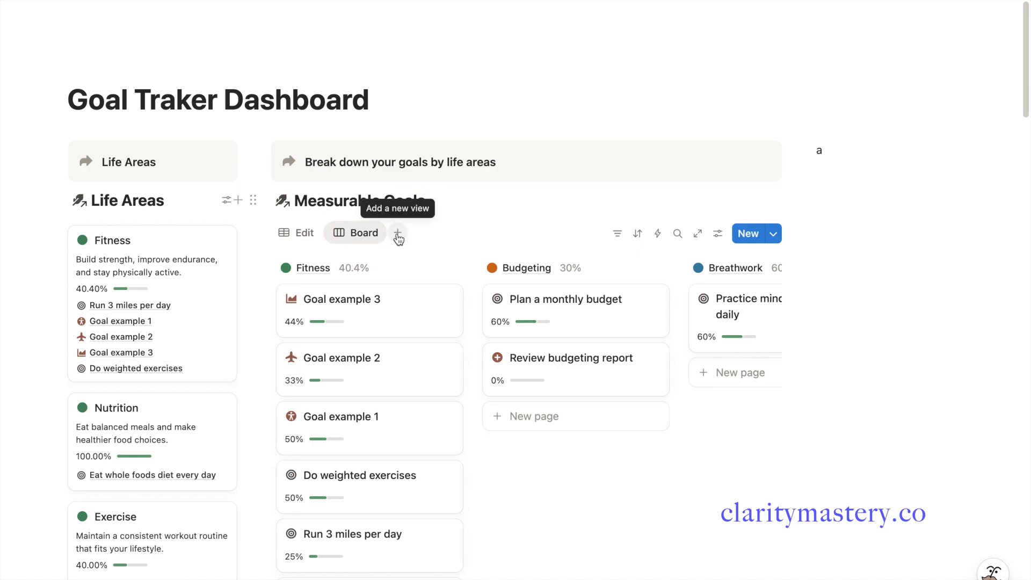
Add a Measurable Goals gallery view with card preview None and small card size
left_click(398, 234)
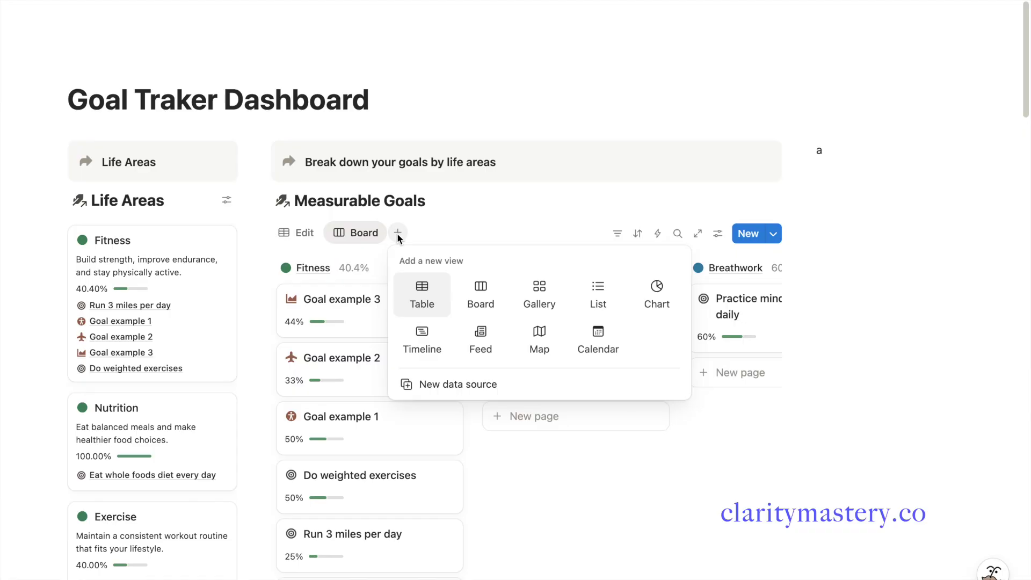
left_click(539, 295)
left_click(875, 288)
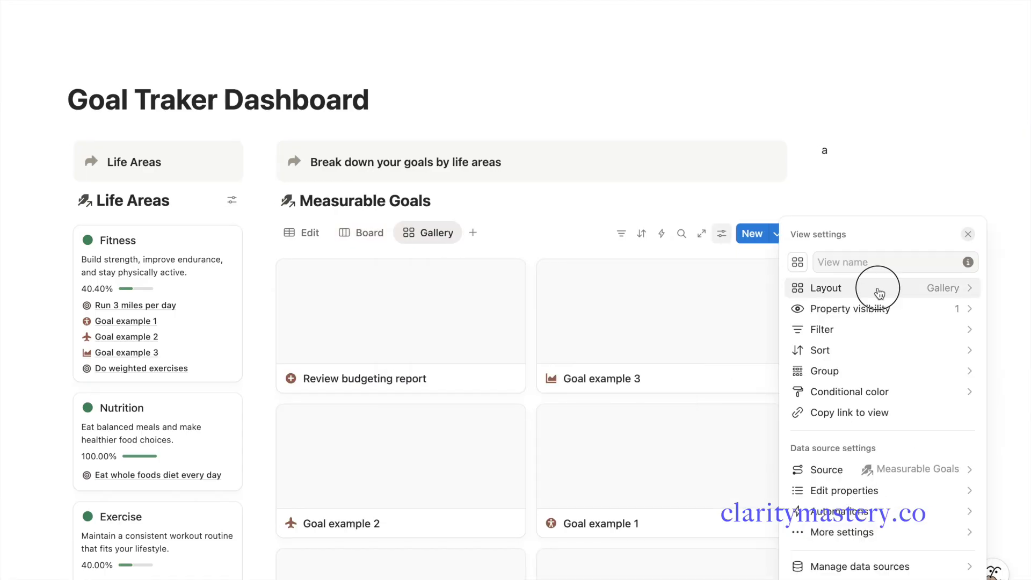
left_click(923, 457)
left_click(870, 481)
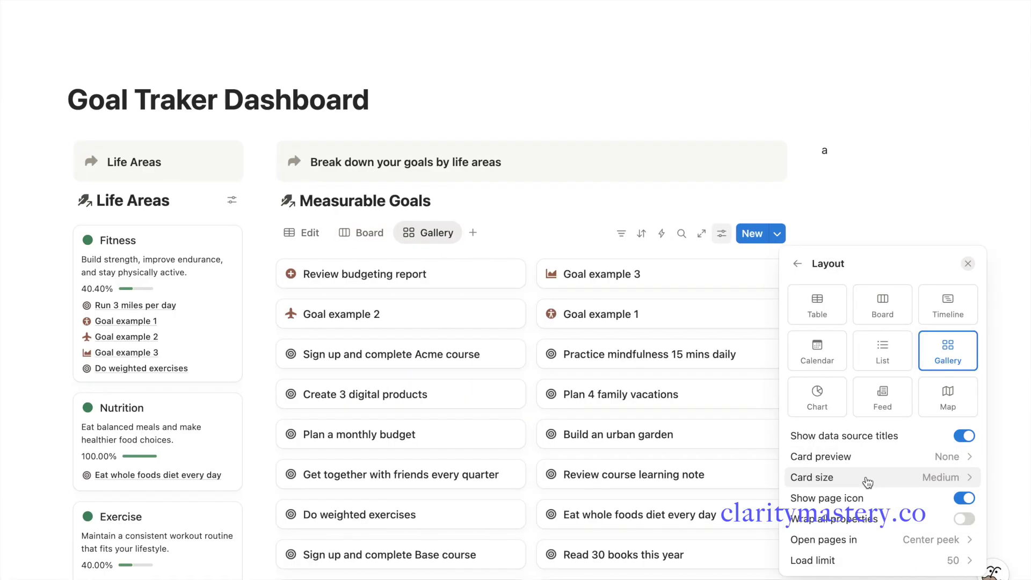
left_click(919, 481)
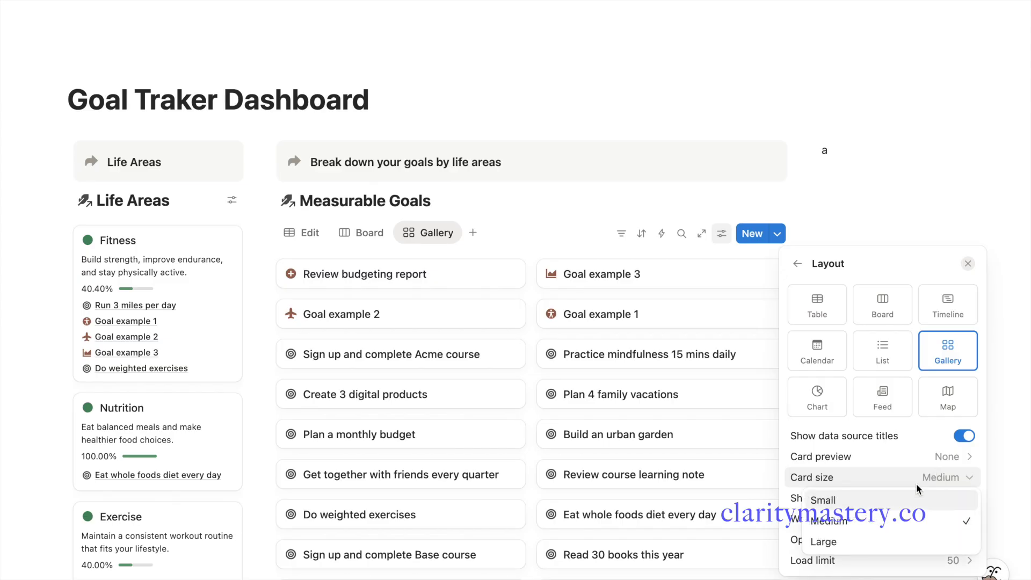
left_click(892, 502)
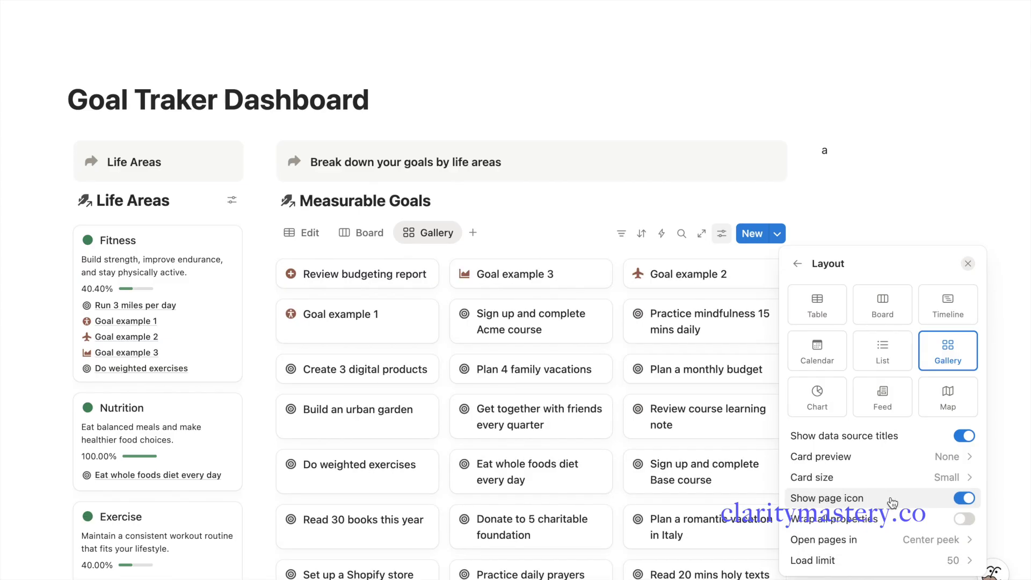
Show Life Areas, Progress % and Status on the gallery cards
left_click(798, 264)
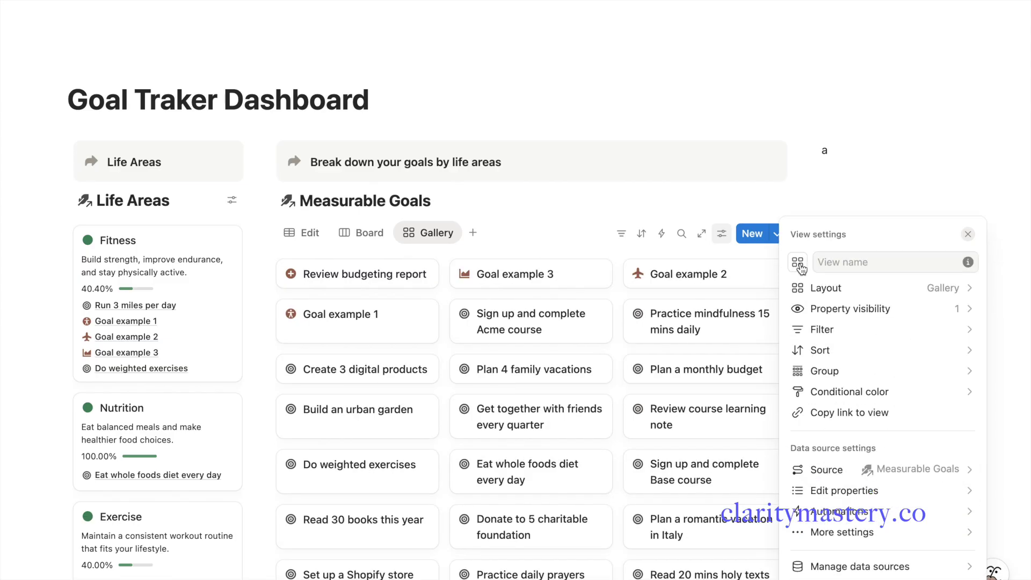
left_click(854, 306)
left_click(966, 414)
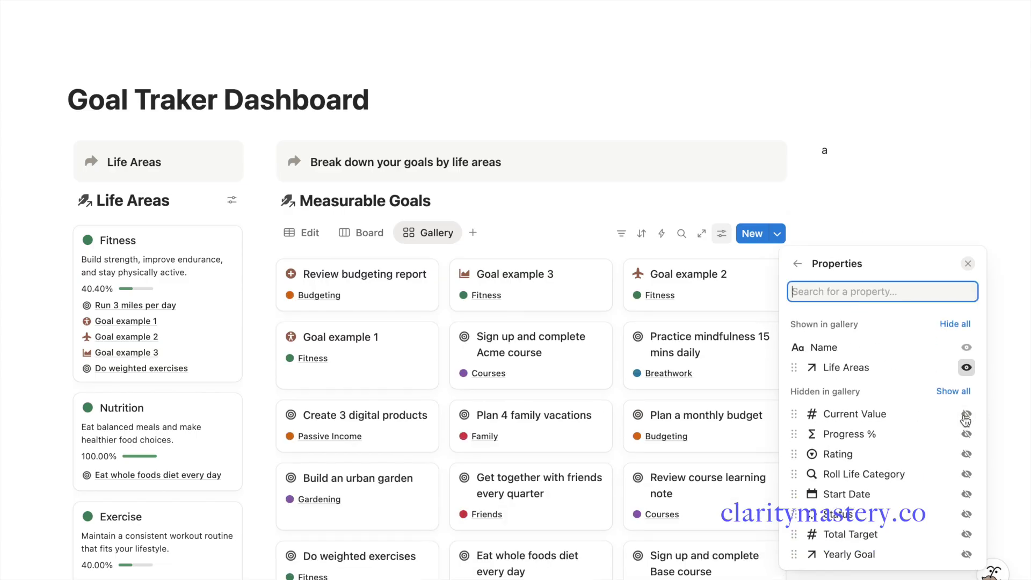
left_click(966, 435)
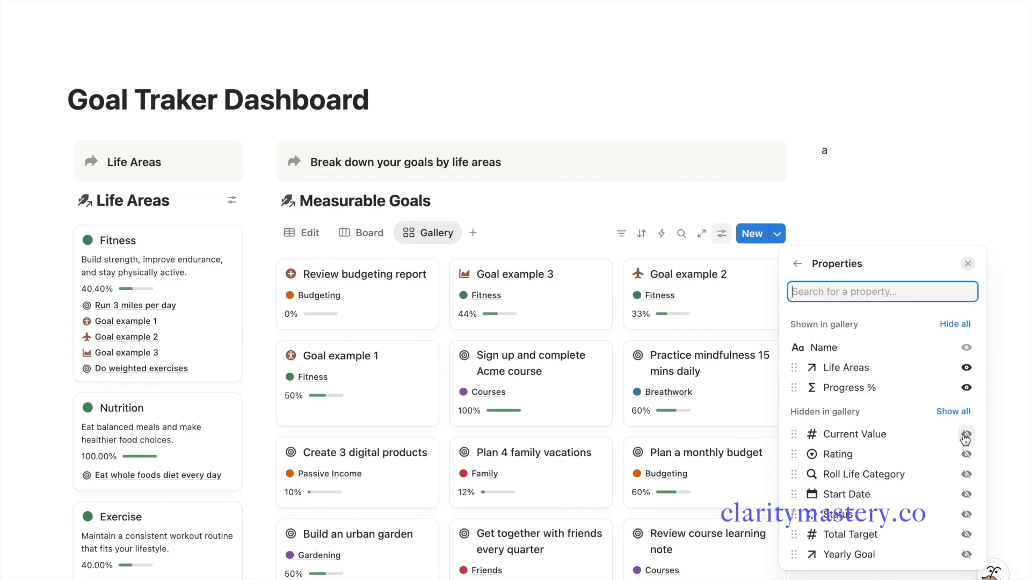
left_click(966, 515)
left_click(594, 223)
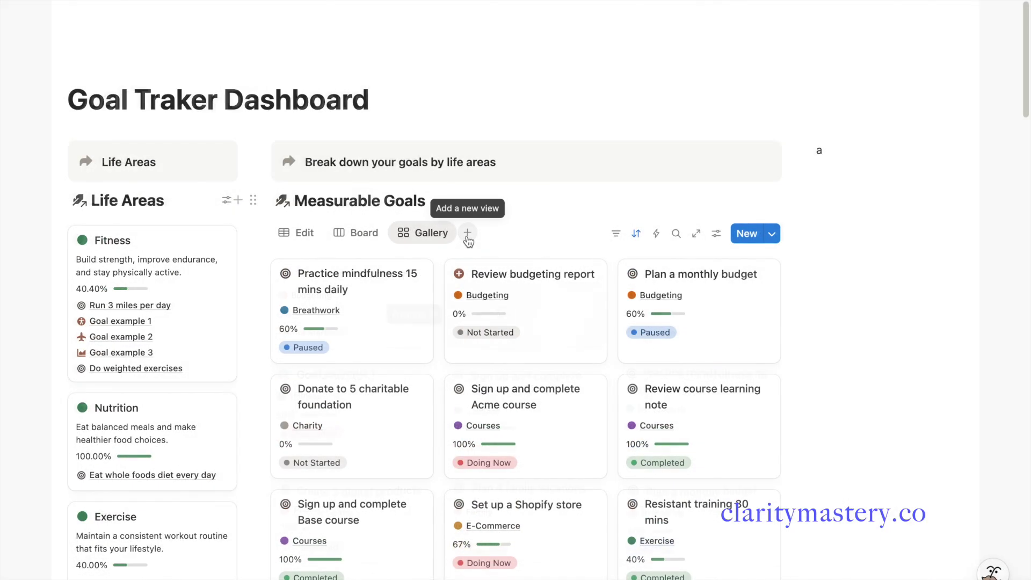
left_click(467, 233)
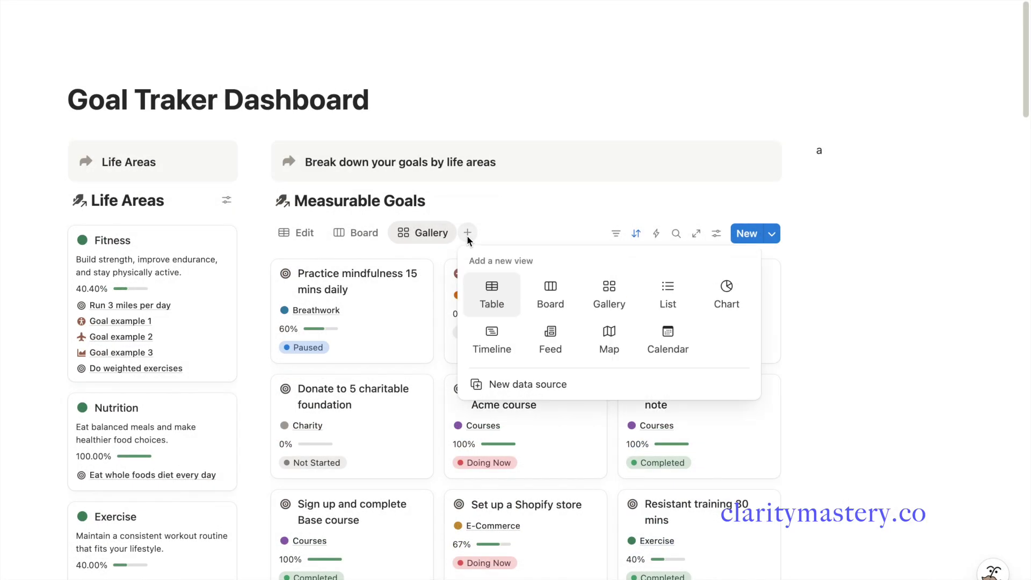
left_click(559, 304)
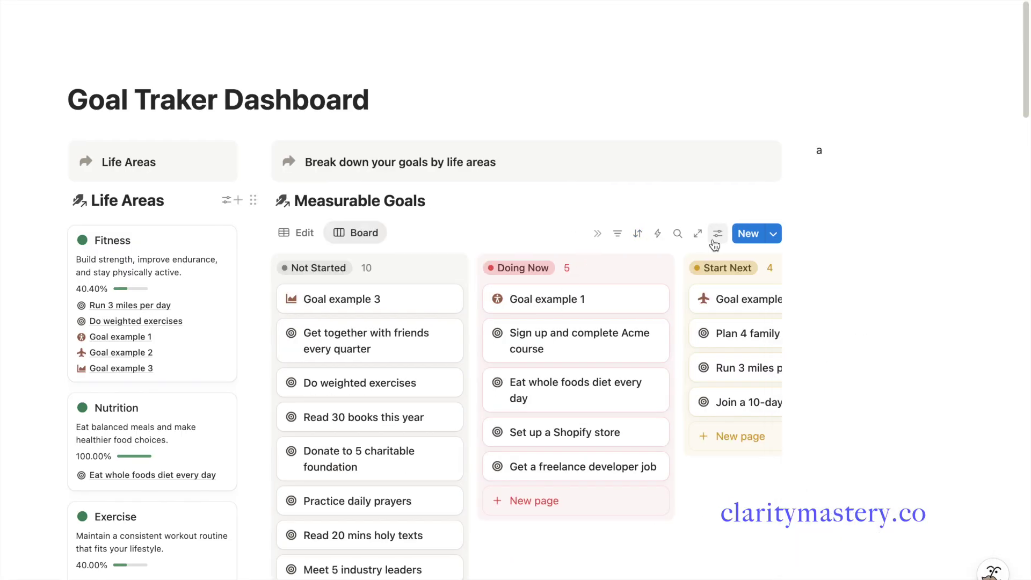
left_click(716, 236)
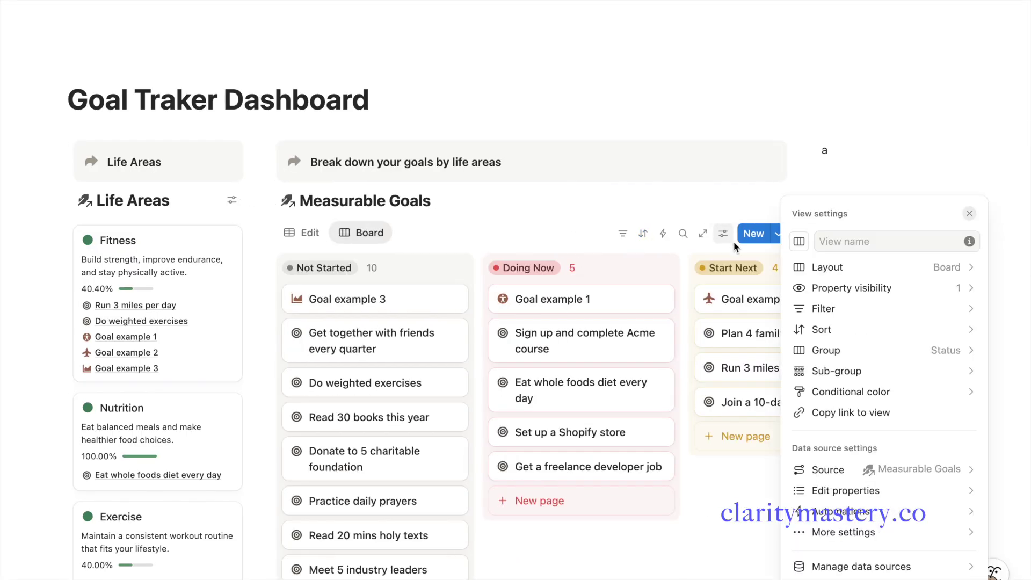
left_click(900, 358)
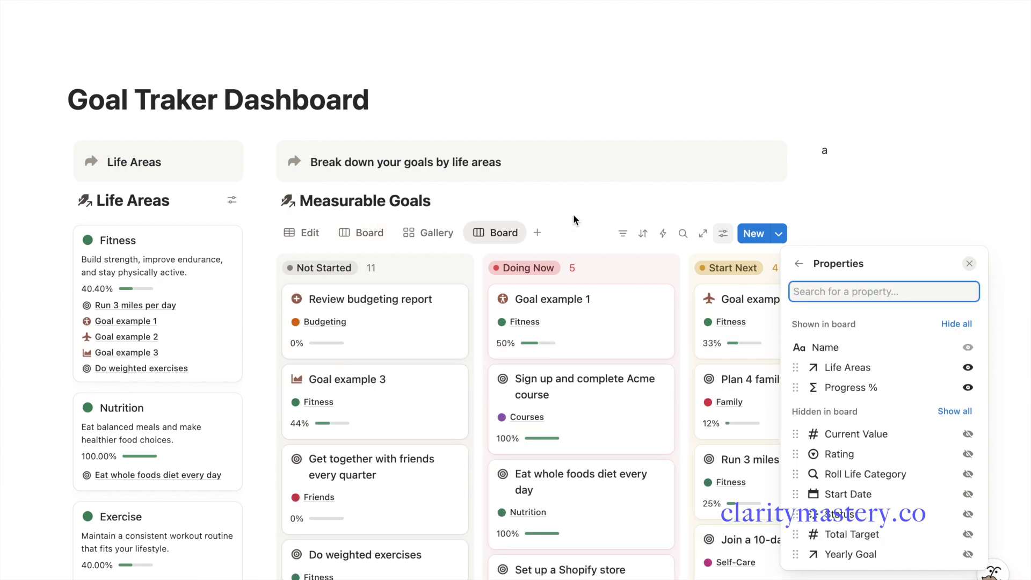
left_click(572, 219)
scroll(574, 221, "down", 3)
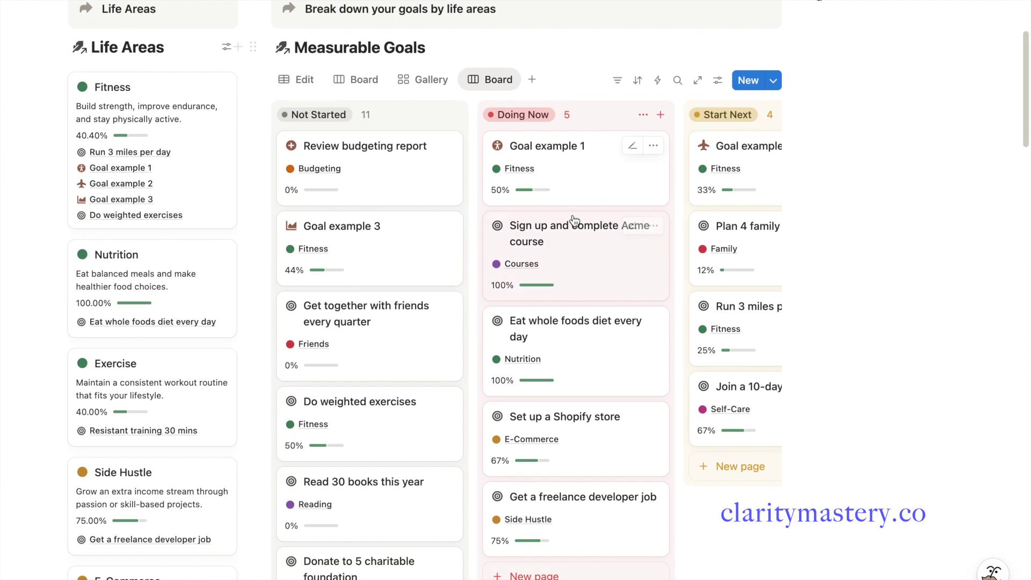
left_click(490, 84)
left_click(549, 183)
scroll(525, 329, "down", 15)
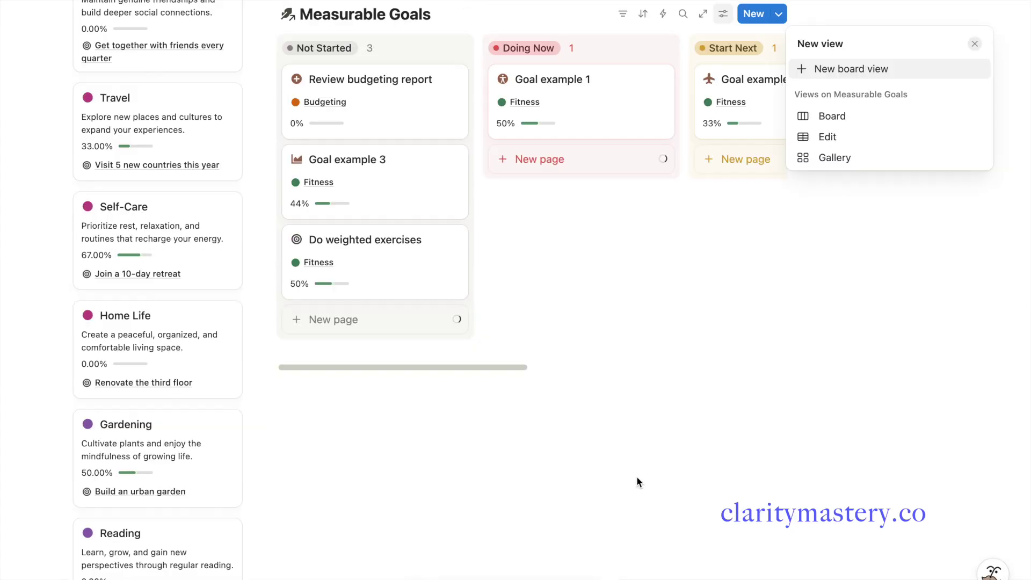
key("Escape")
scroll(591, 462, "up", 1)
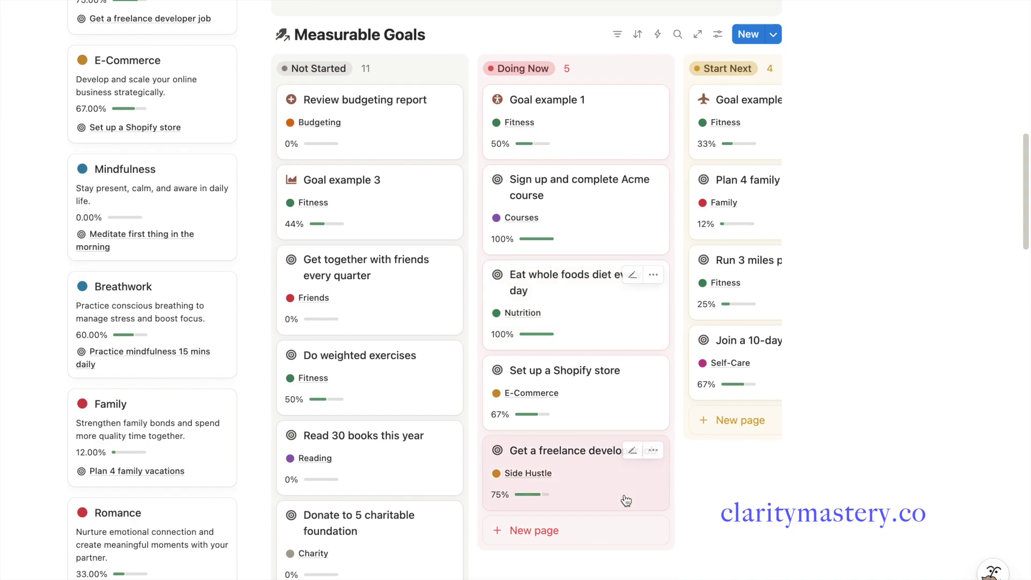
scroll(626, 501, "up", 10)
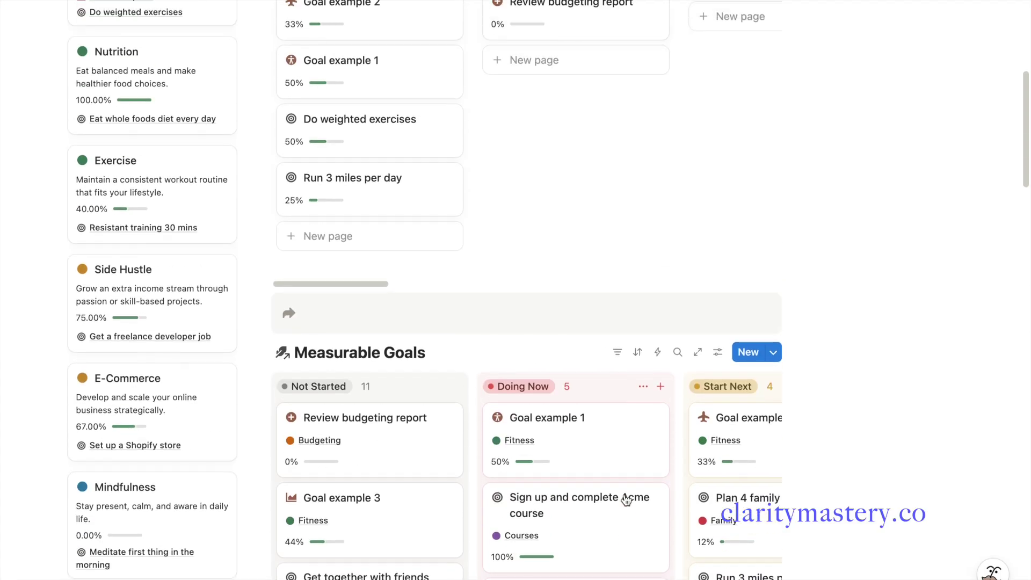
scroll(626, 500, "up", 2)
scroll(625, 494, "down", 15)
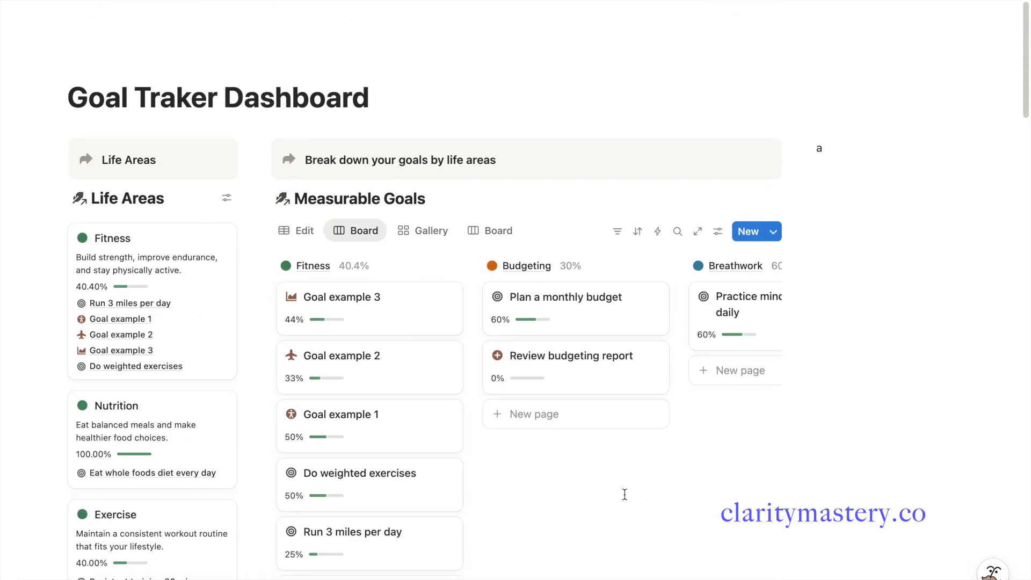
scroll(626, 501, "up", 1)
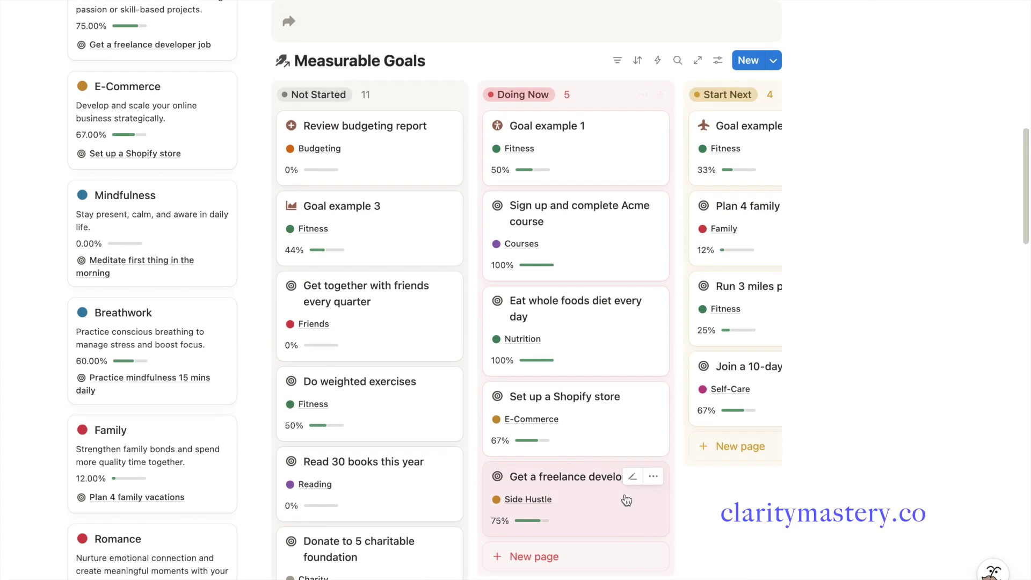
scroll(624, 499, "up", 15)
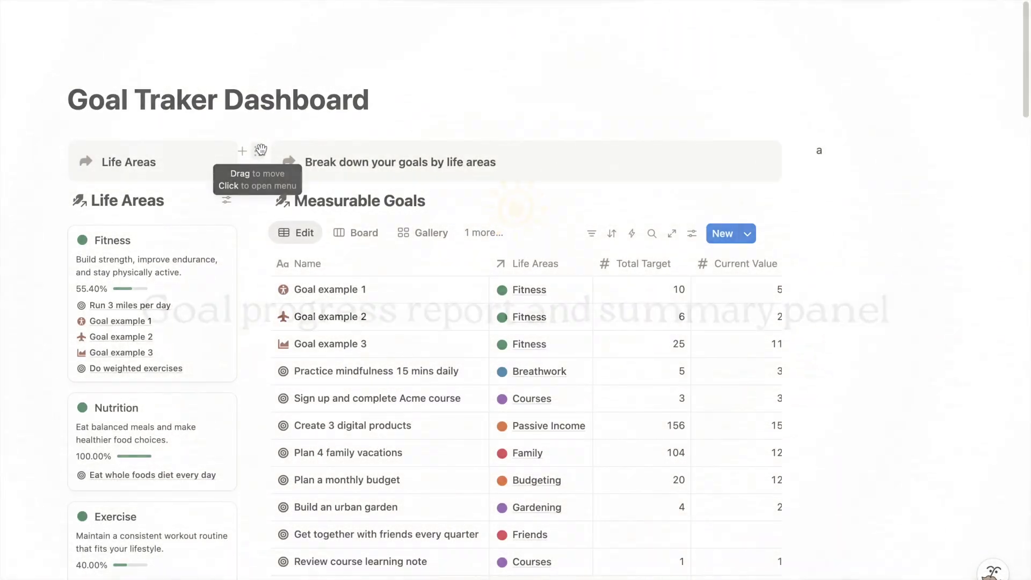
Duplicate the life areas callout and retitle it 'Yearly goal progress summary' in bold
left_click(260, 152)
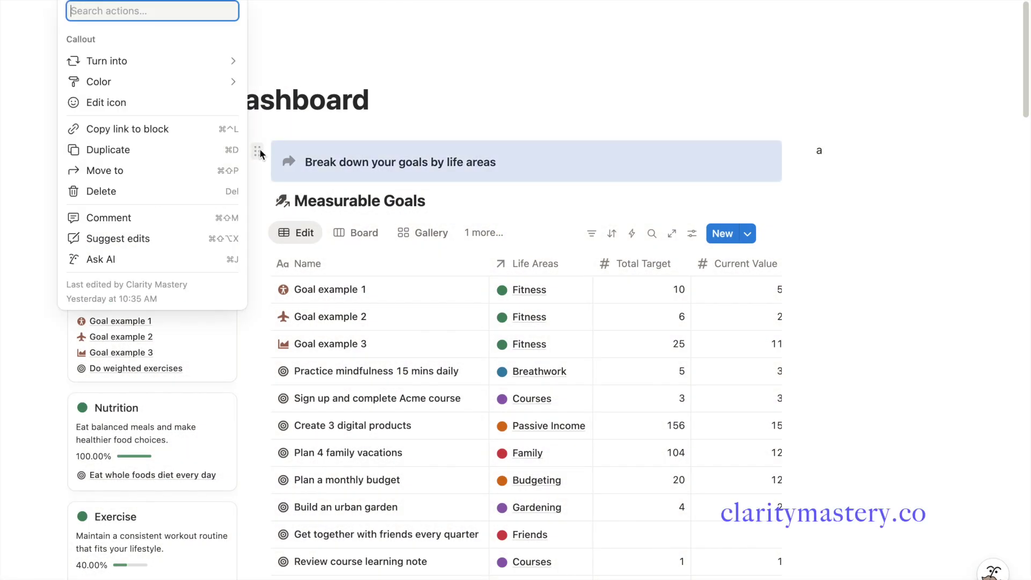
left_click(236, 150)
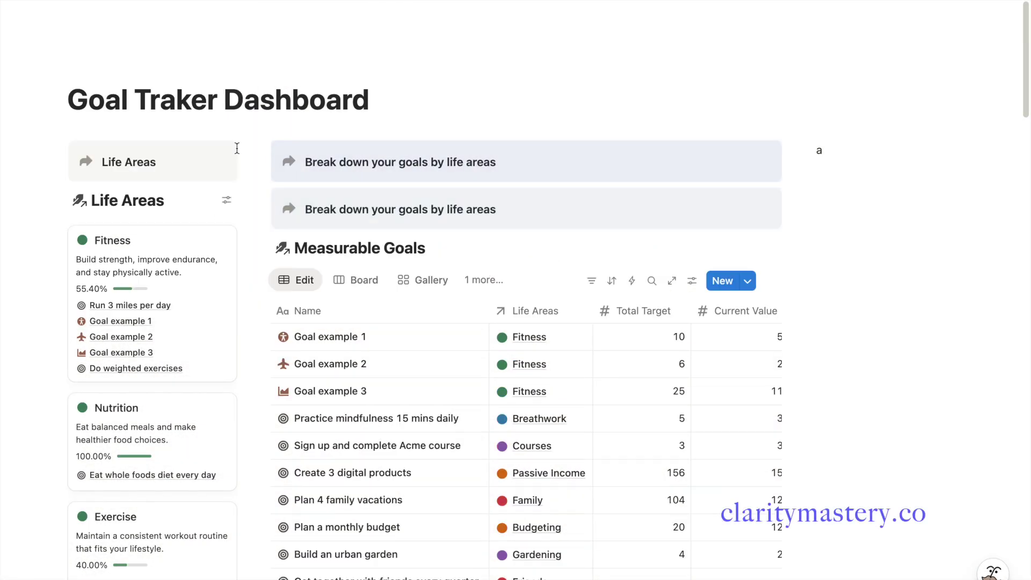
triple_click(366, 166)
type("Yearly goal progress summary")
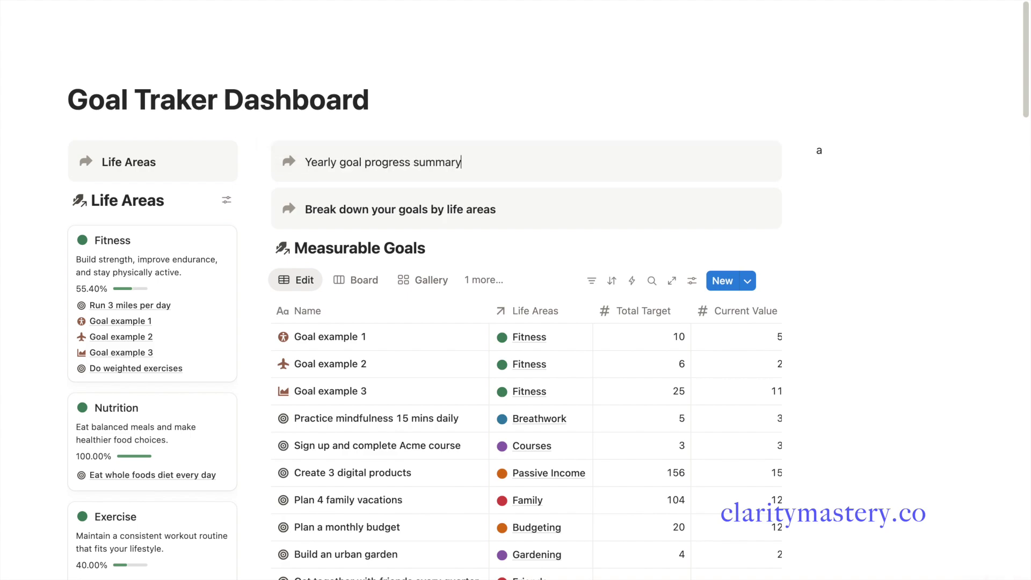
triple_click(371, 168)
key("ctrl+b")
left_click(509, 163)
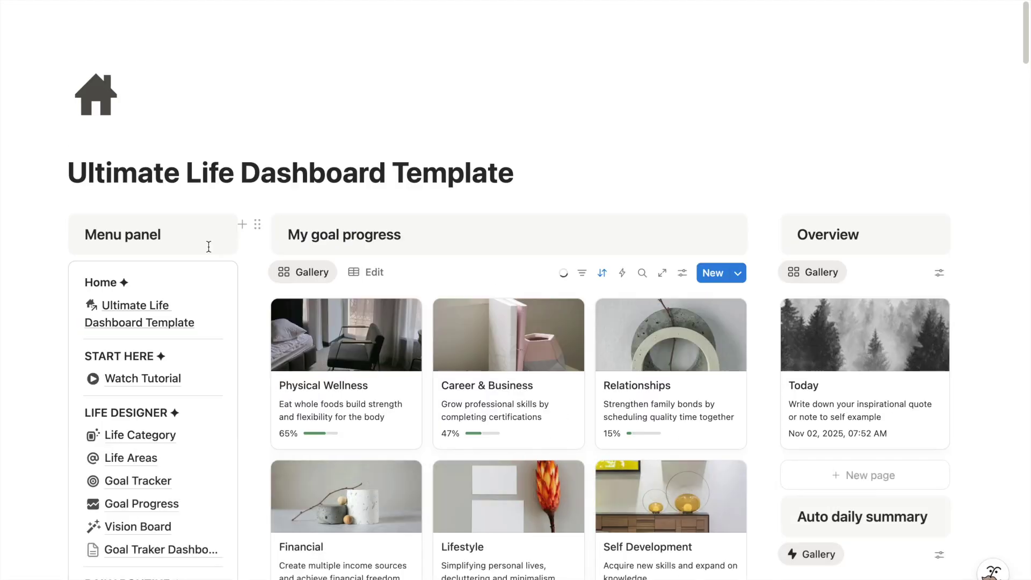
Copy the Life Yearly Goal link from Root Database and paste it below as a linked database view
scroll(208, 247, "down", 20)
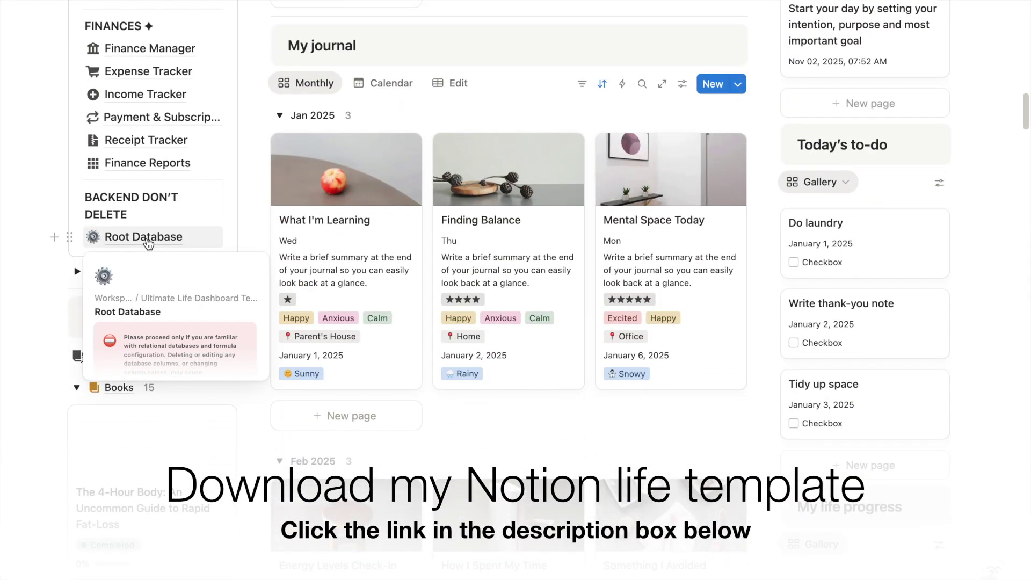
left_click(148, 243)
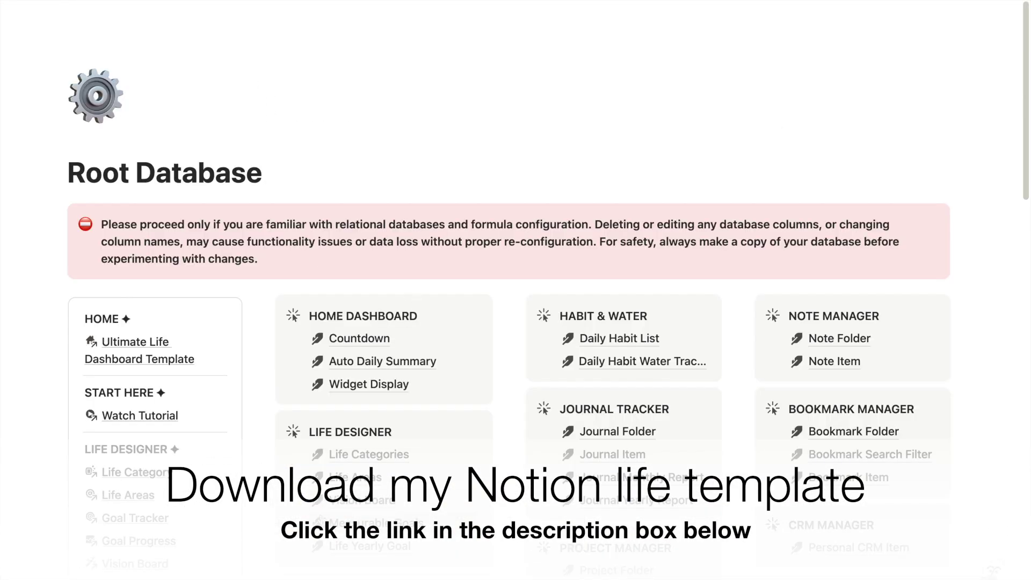
key("ctrl+slash")
key("Escape")
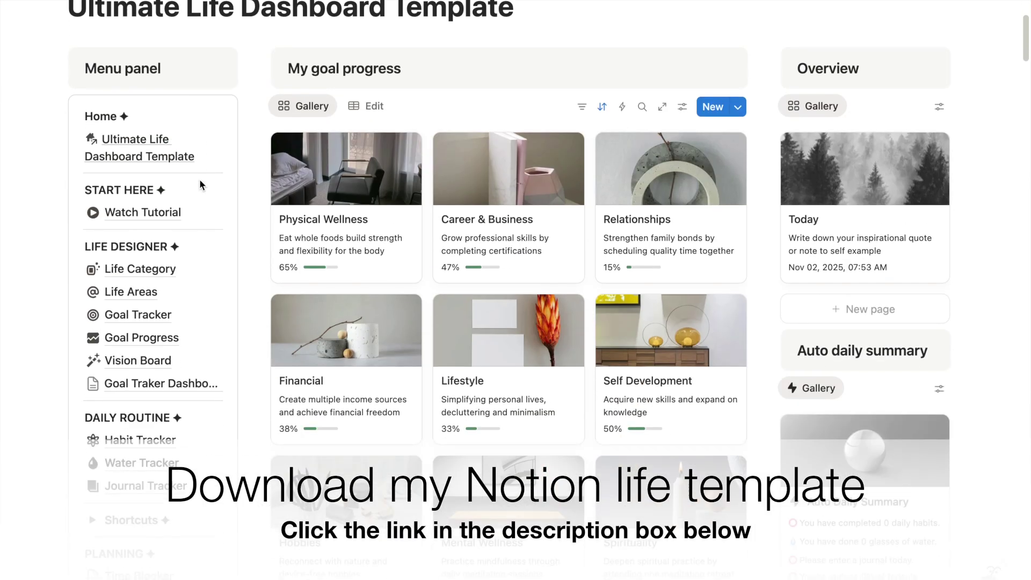
scroll(198, 186, "down", 2)
left_click(161, 283)
left_click(336, 194)
key("ctrl+v")
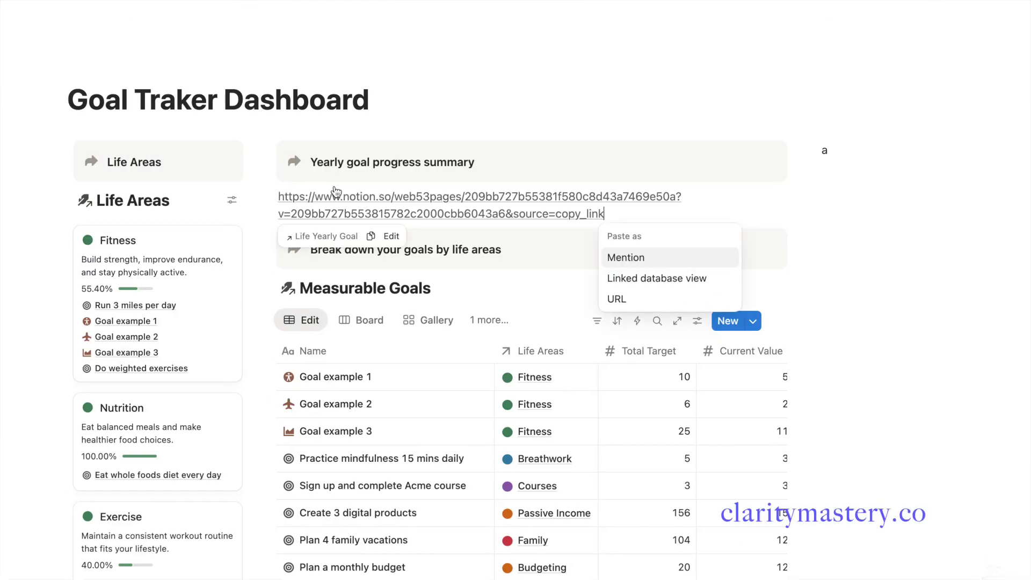
left_click(638, 278)
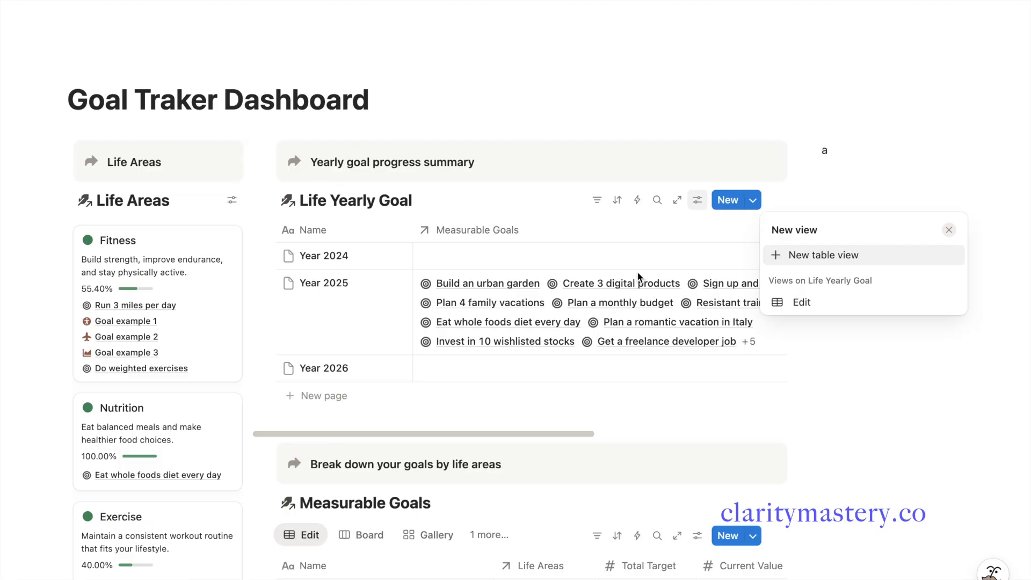
left_click(591, 258)
scroll(632, 278, "right", 3)
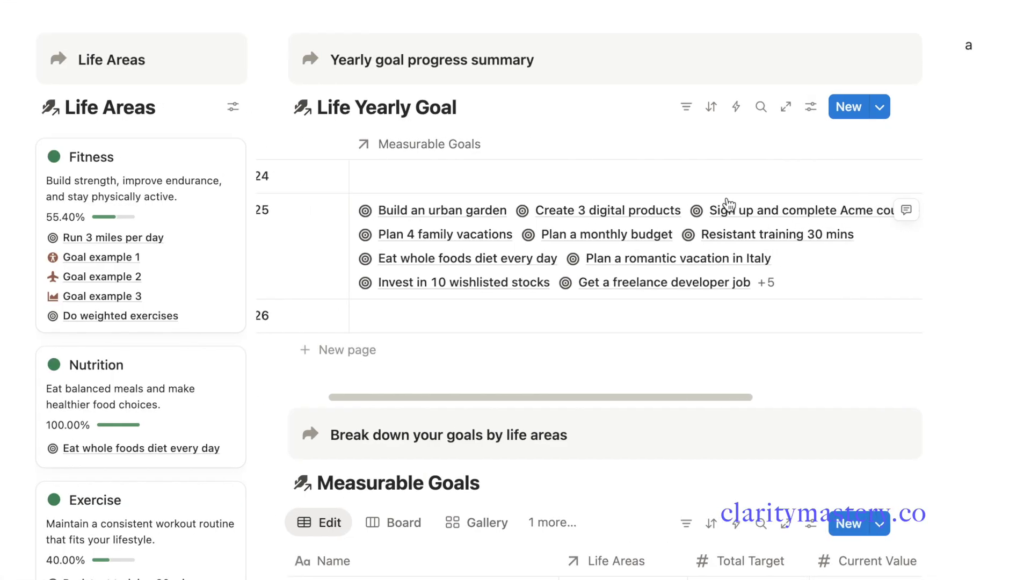
scroll(805, 194, "right", 5)
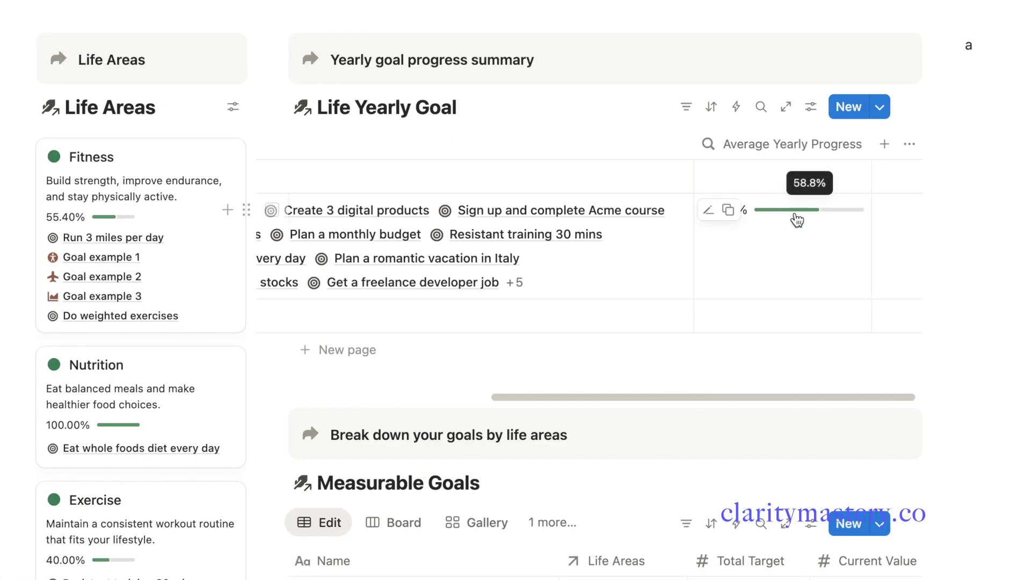
Set the Yearly Goal of Goal examples 1, 2 and 3 to Year 2026
scroll(784, 224, "left", 5)
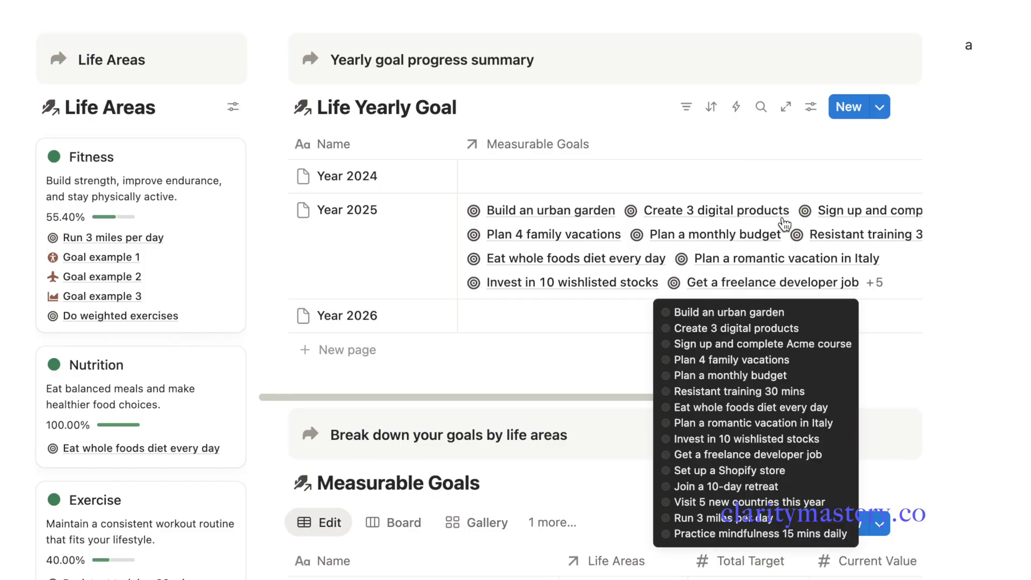
scroll(623, 245, "down", 6)
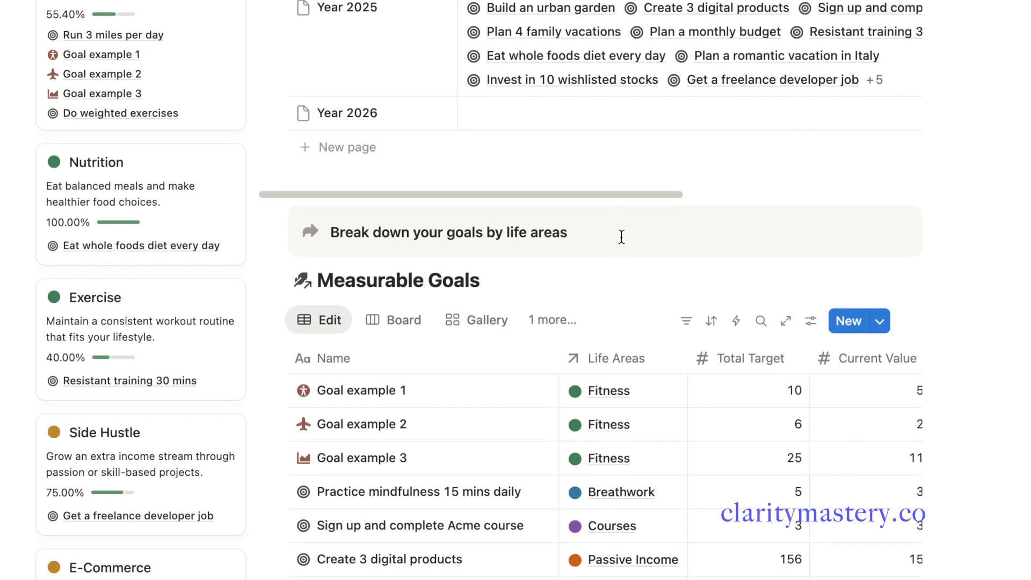
scroll(623, 244, "down", 1)
scroll(534, 272, "right", 8)
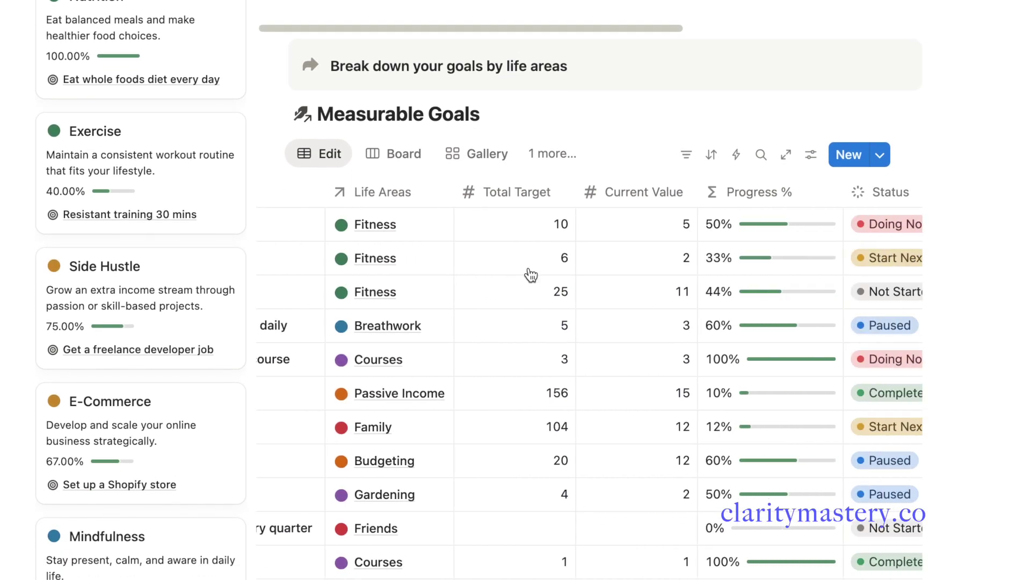
scroll(531, 275, "right", 2)
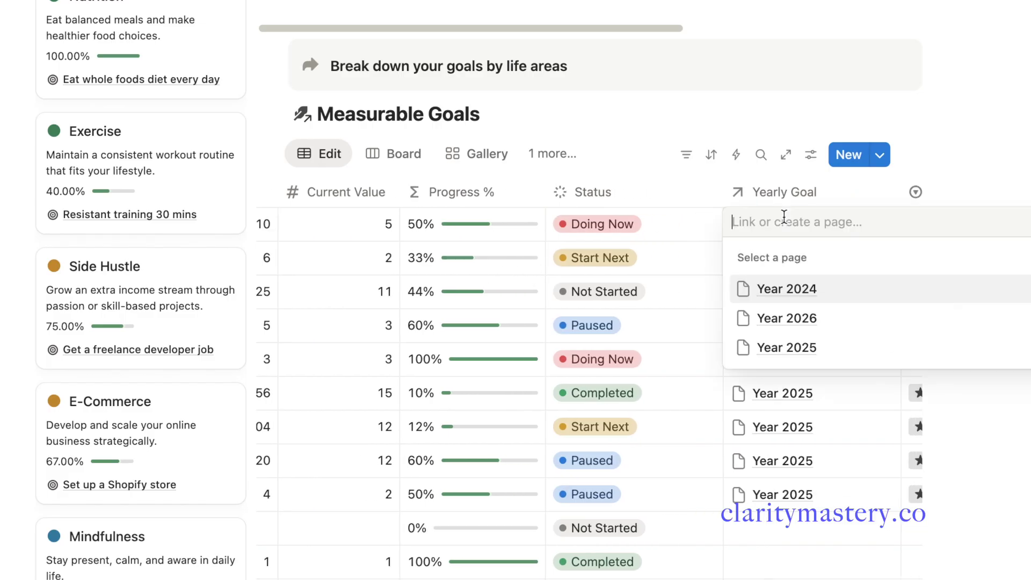
key("Down")
key("Return")
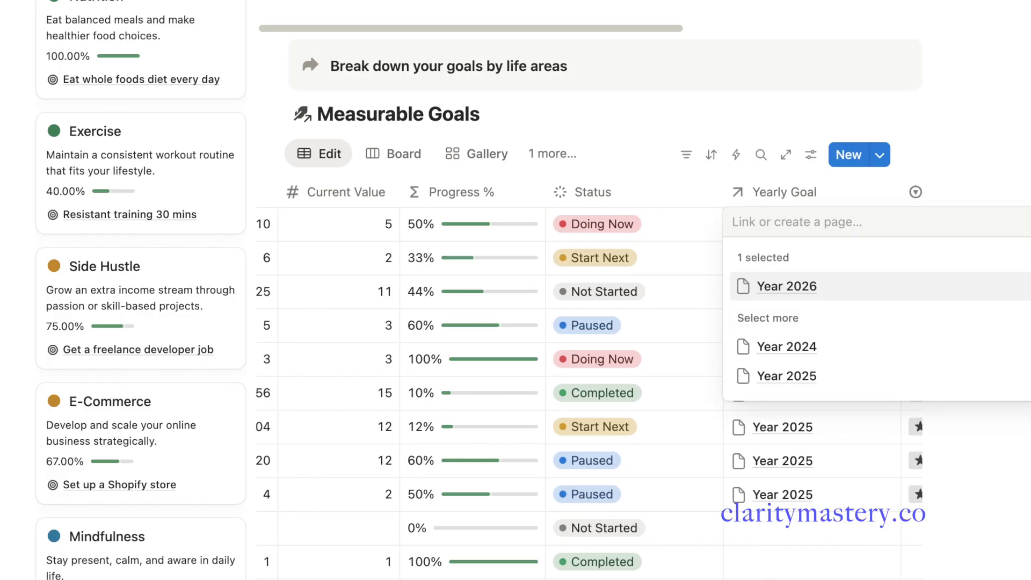
key("Escape")
left_click(766, 268)
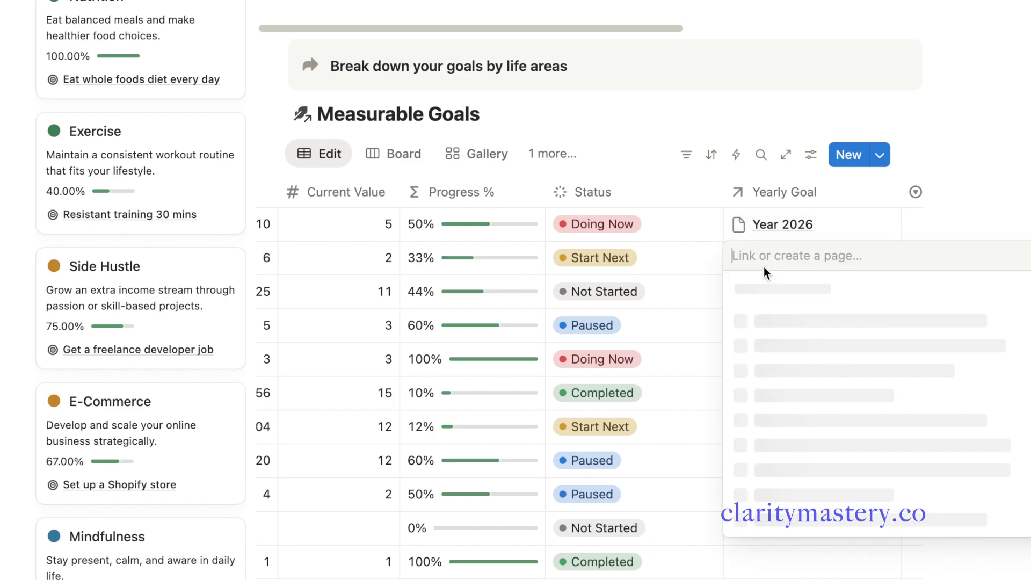
key("Return")
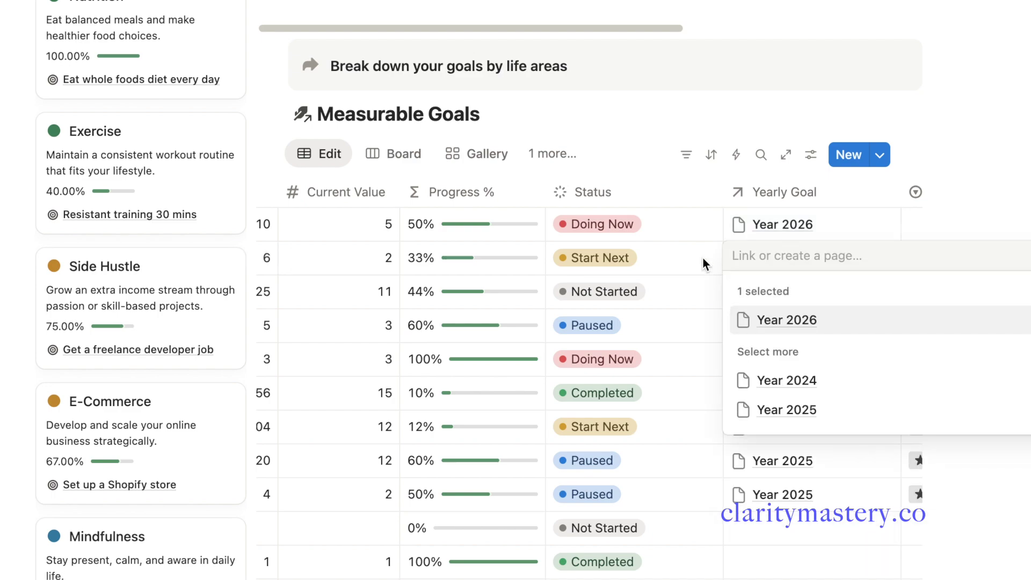
key("Escape")
left_click(771, 296)
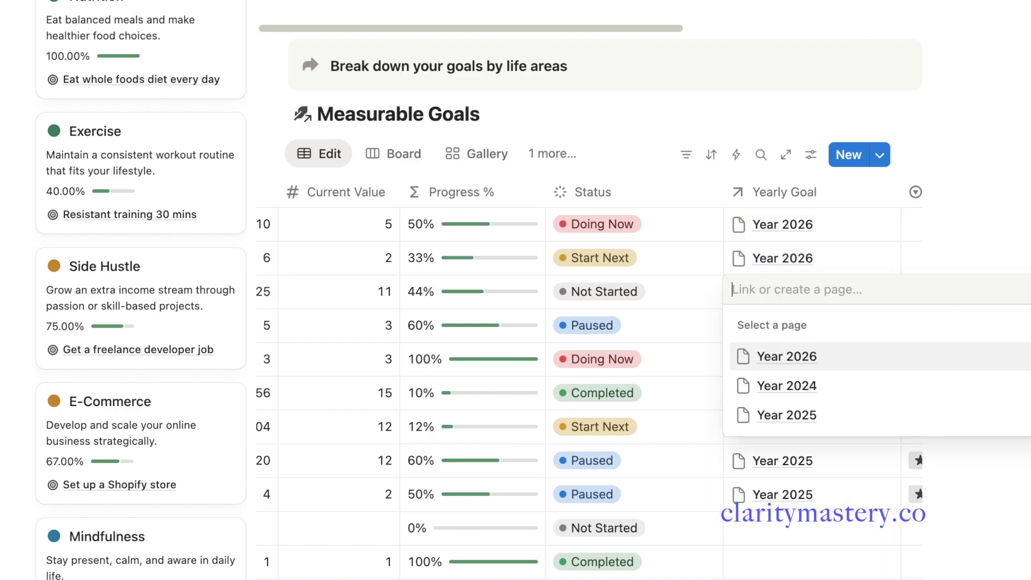
key("Return")
key("Escape")
Scroll the Life Yearly Goal table to check Year 2026's 42.33% average progress
scroll(684, 247, "up", 5)
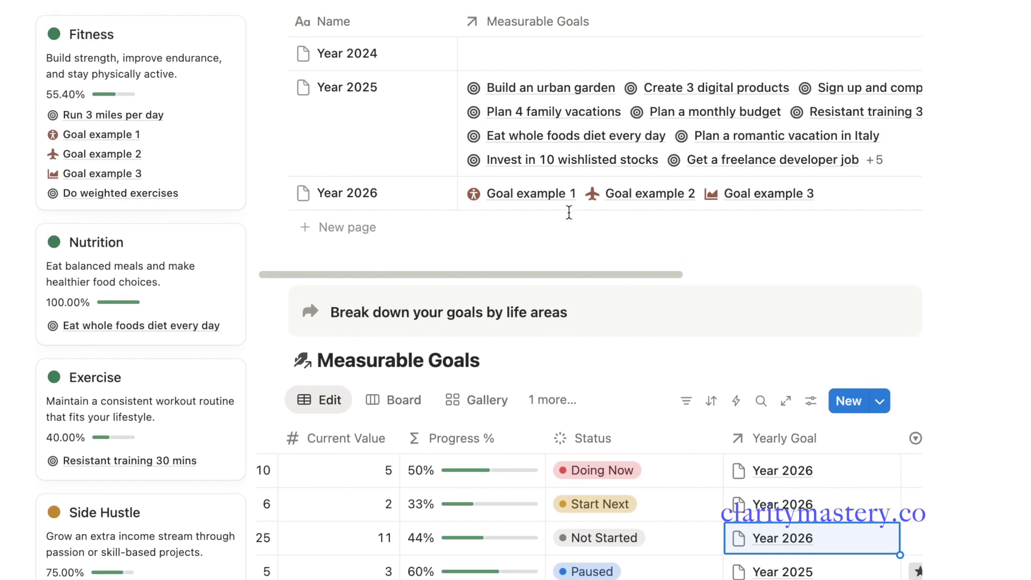
scroll(666, 199, "up", 2)
scroll(698, 215, "right", 4)
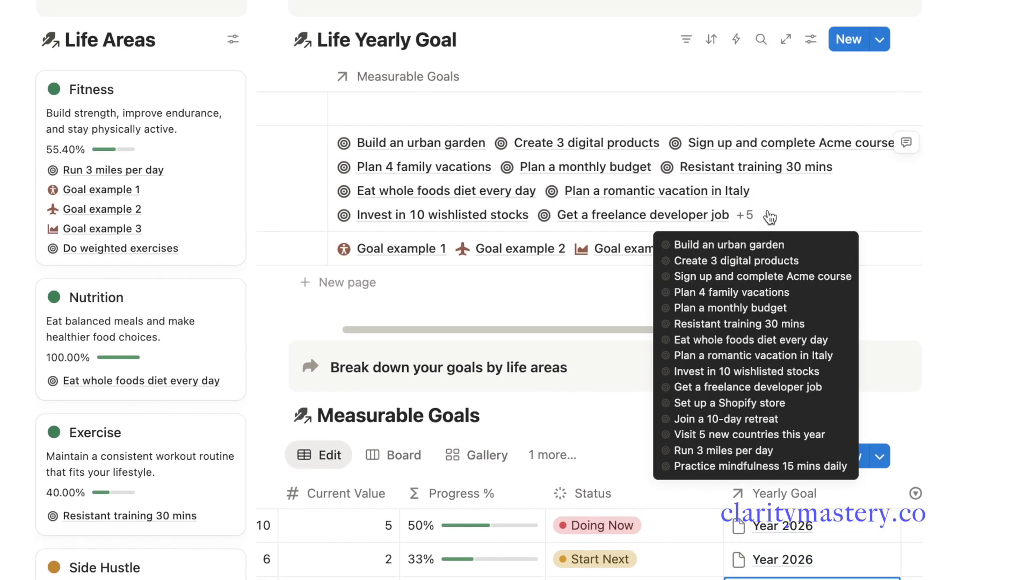
scroll(822, 258, "right", 5)
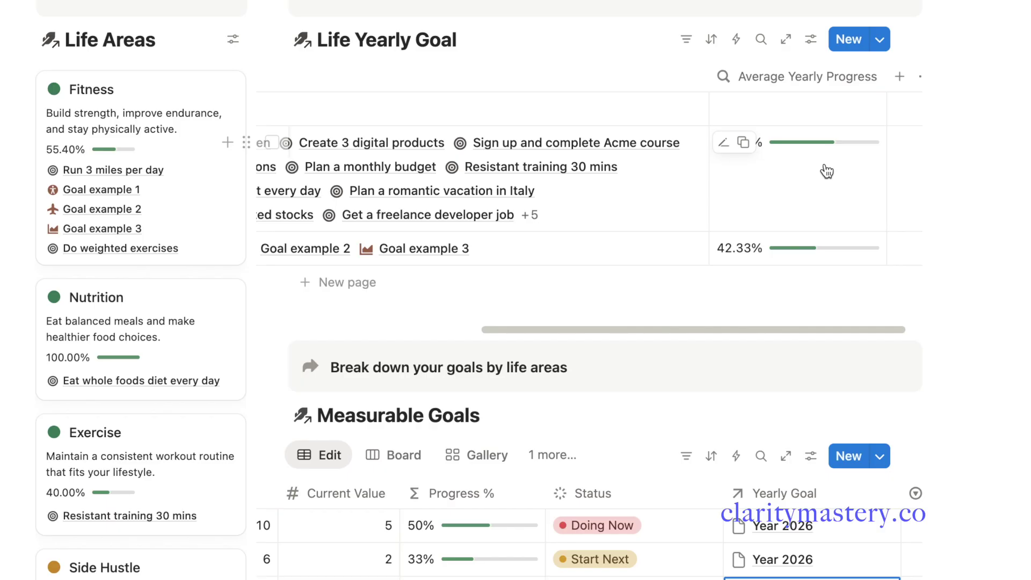
scroll(741, 207, "left", 8)
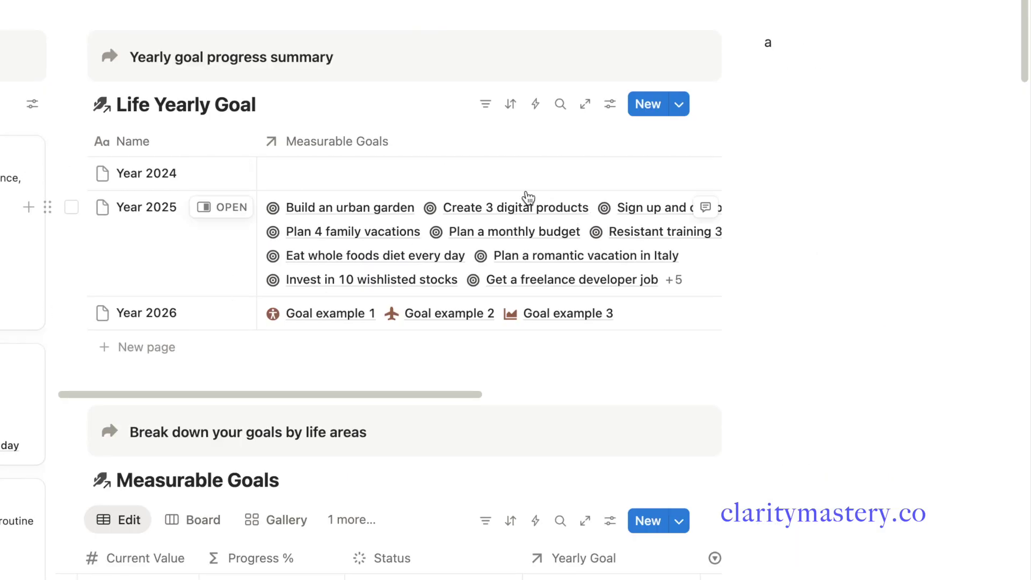
Change the Life Yearly Goal view to a gallery with card preview set to None
left_click(609, 106)
left_click(743, 207)
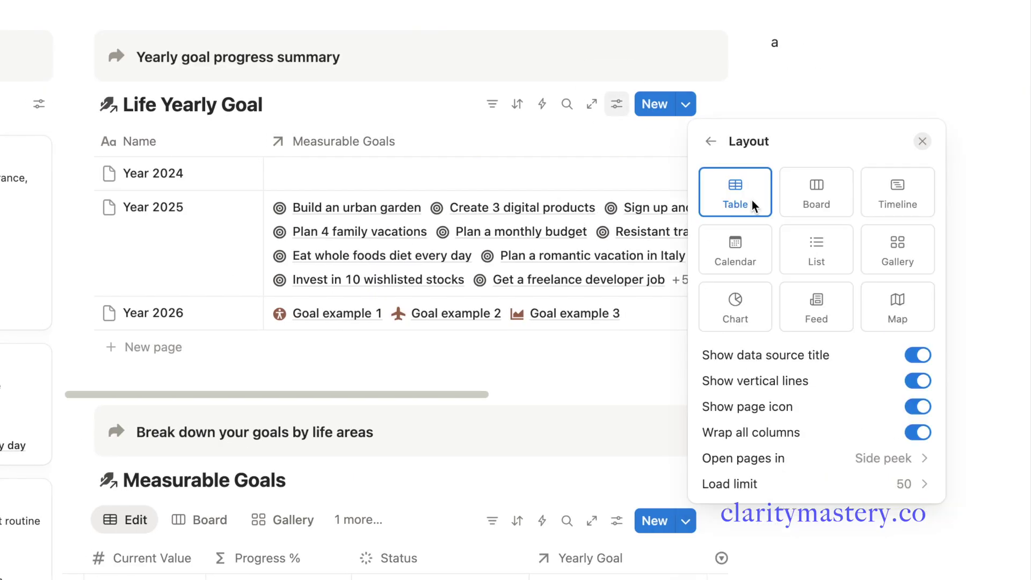
left_click(888, 254)
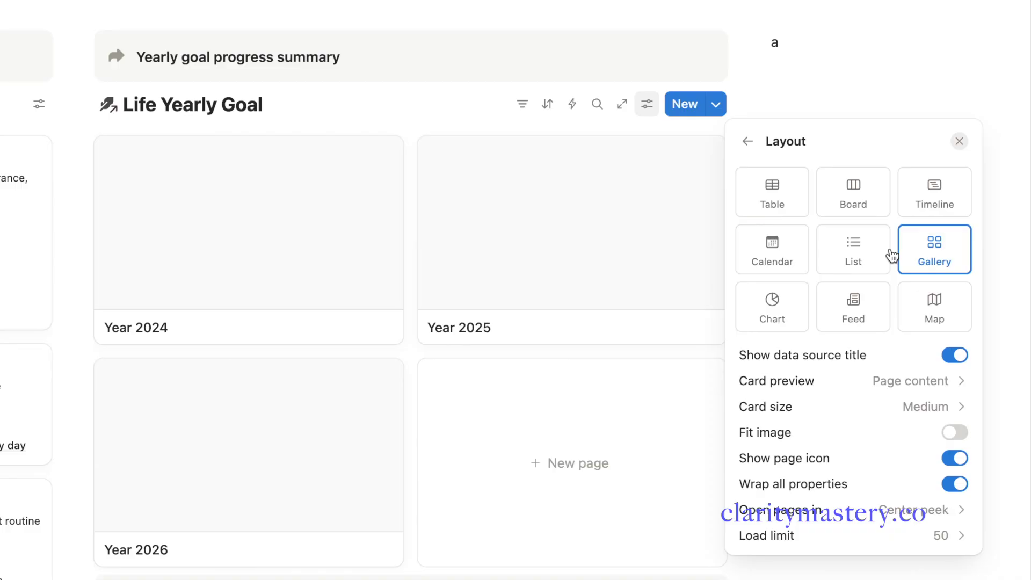
left_click(909, 385)
left_click(823, 409)
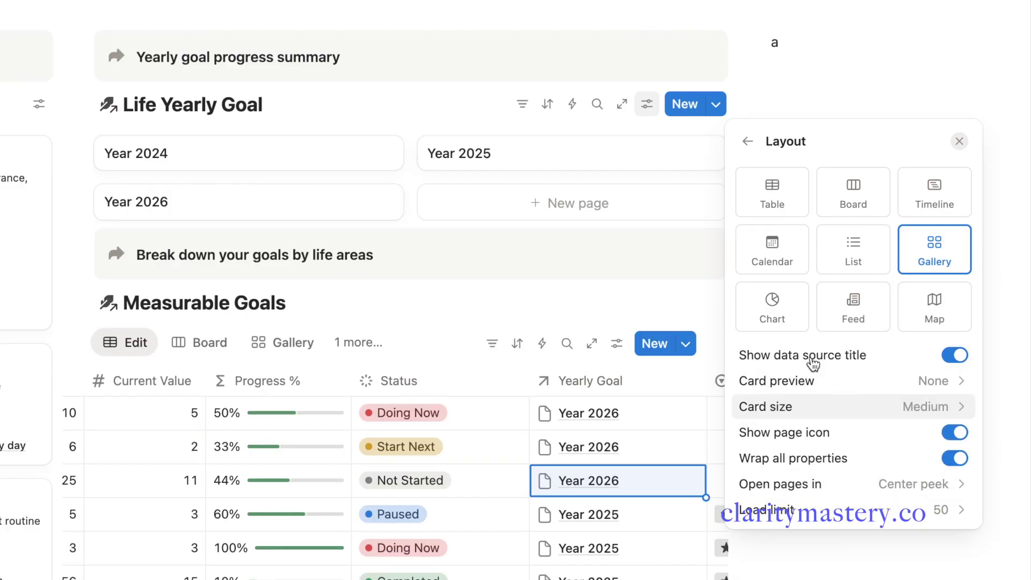
Show Average Yearly Progress and Measurable Goals on the year cards
left_click(746, 141)
left_click(784, 232)
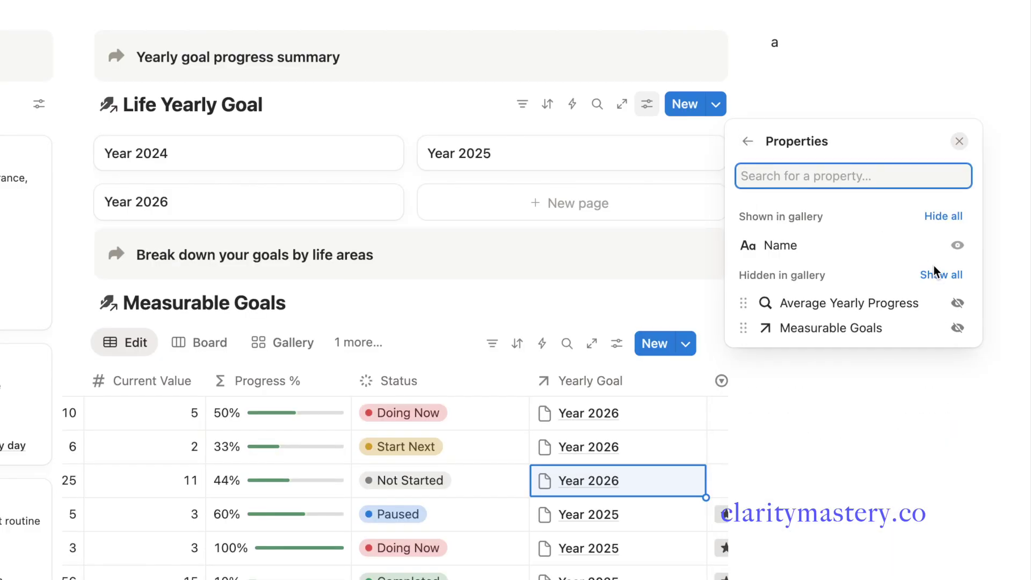
left_click(958, 304)
left_click(957, 329)
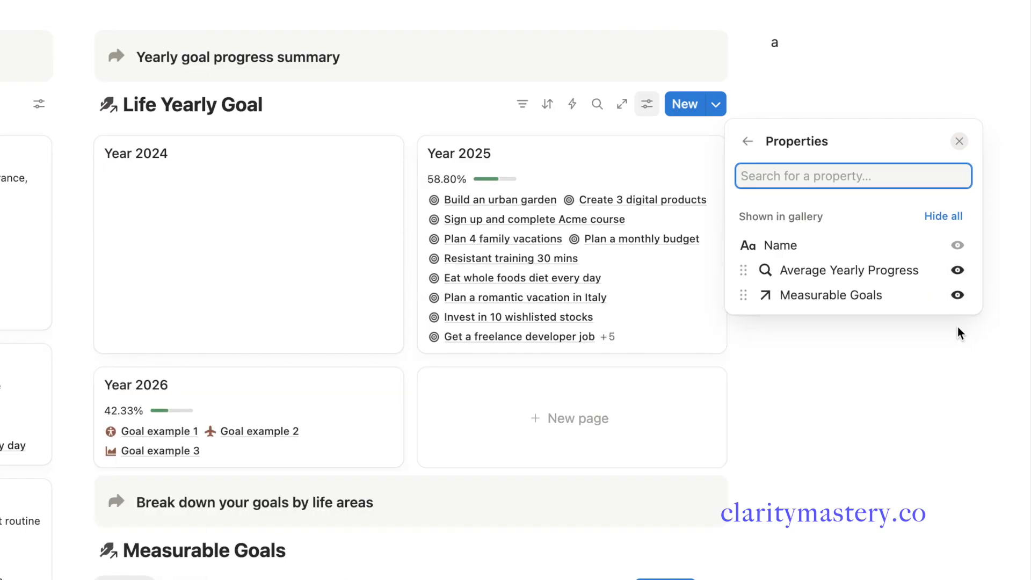
left_click(362, 102)
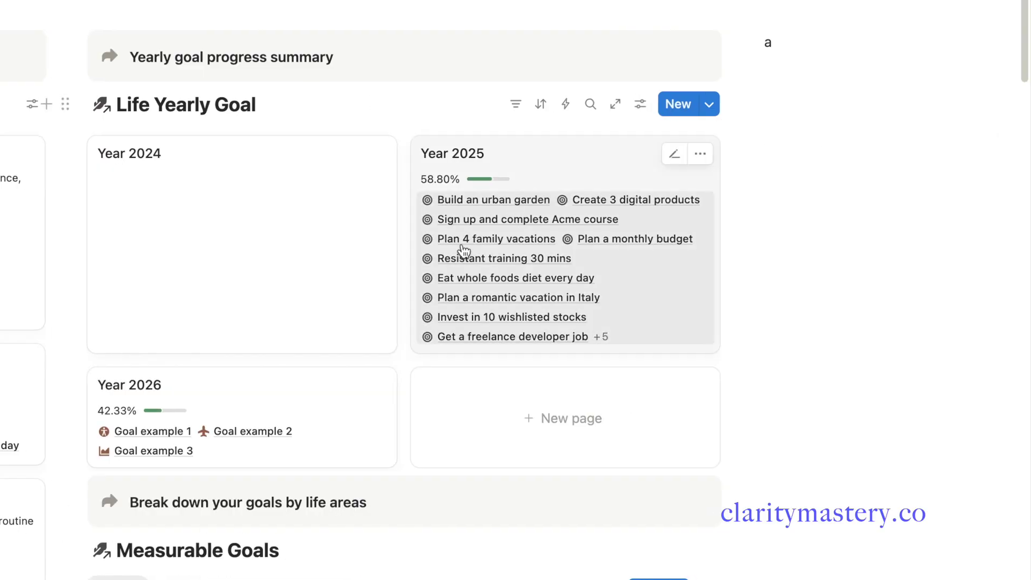
Filter the gallery by Name 'does not contain 2024' and hide the filter bar
left_click(520, 107)
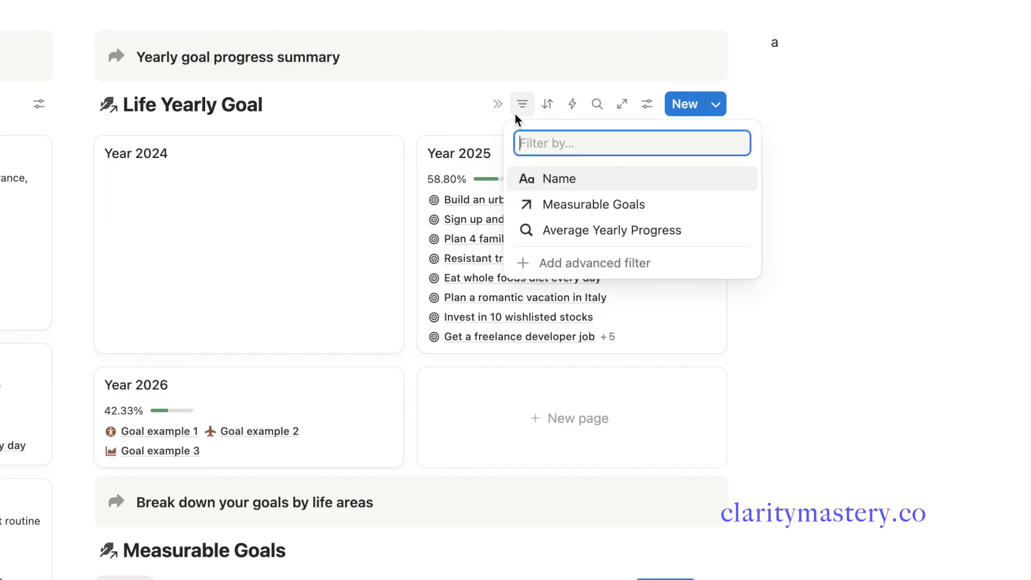
left_click(561, 180)
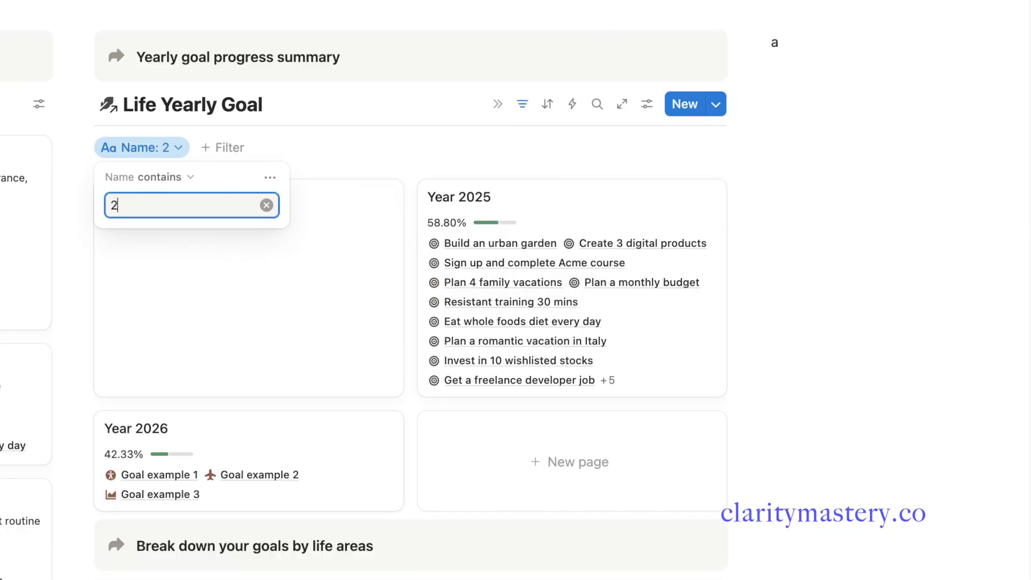
left_click(160, 185)
left_click(198, 271)
type("2024")
left_click(347, 118)
left_click(522, 104)
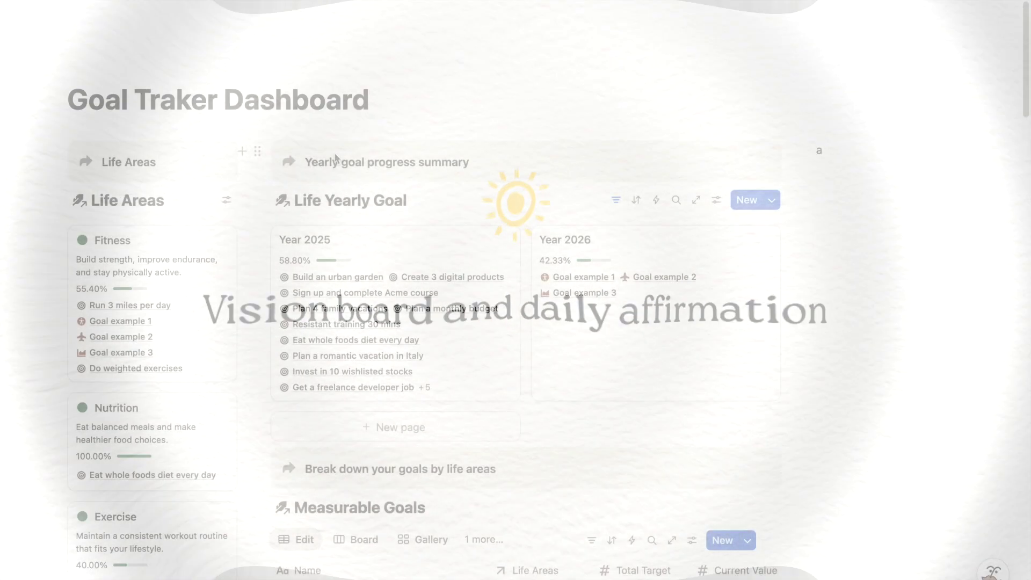
Duplicate the 'Yearly goal progress summary' callout into a new right column and rename it 'Visualize' in bold
left_click(258, 152)
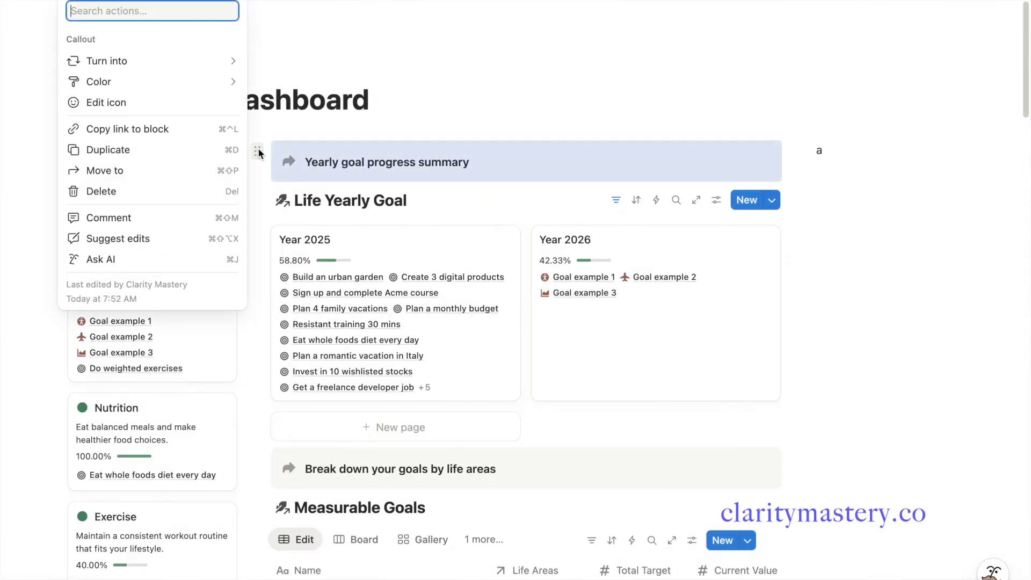
left_click(212, 155)
left_click_drag(259, 206, 778, 162)
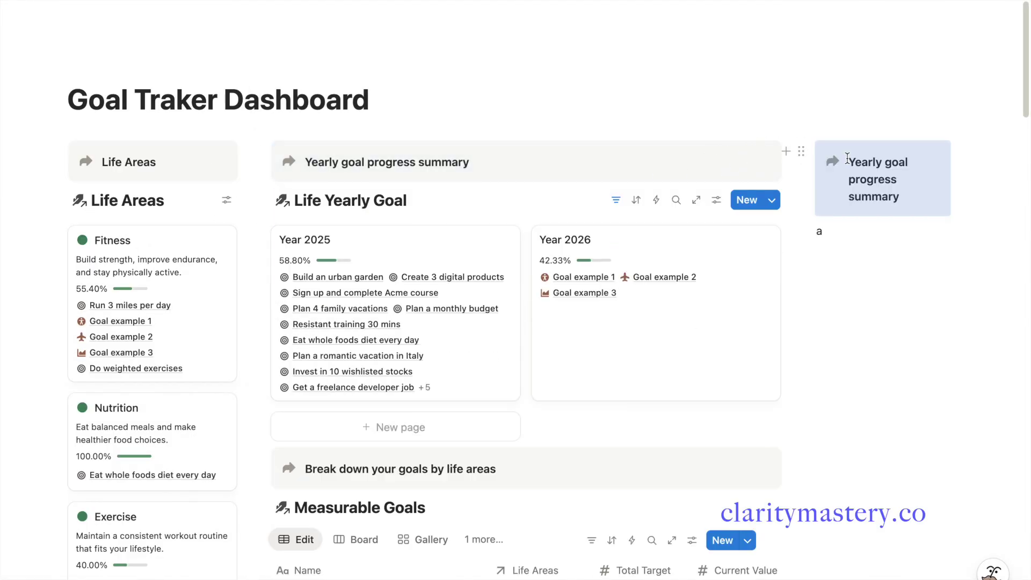
triple_click(875, 161)
type("Visualize")
double_click(875, 160)
key("ctrl+b")
left_click(862, 227)
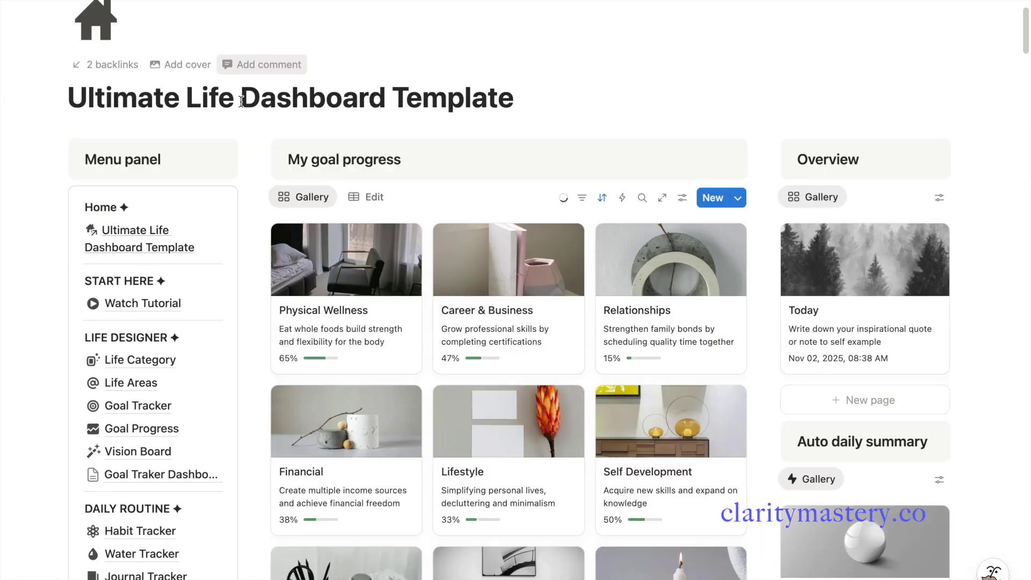
Copy the link to the Vision Board database from the Root Database page
scroll(241, 102, "down", 20)
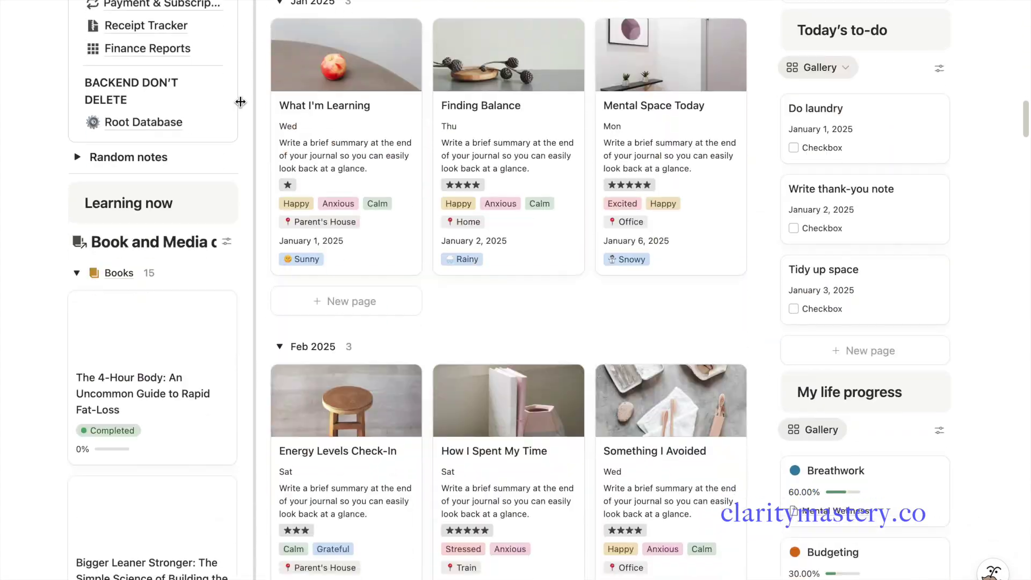
scroll(240, 102, "down", 1)
left_click(143, 65)
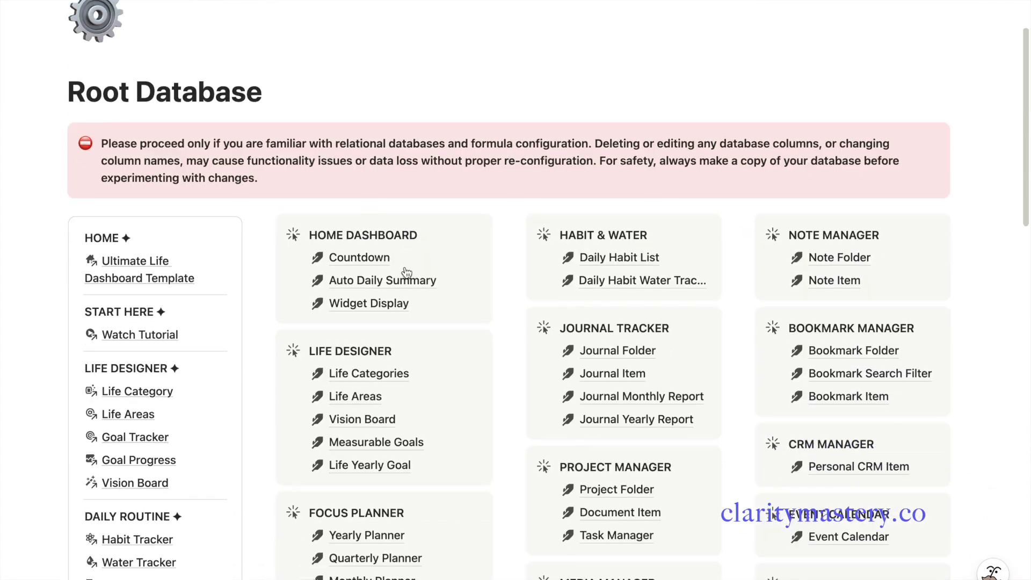
scroll(299, 322, "down", 2)
left_click(299, 321)
key("Escape")
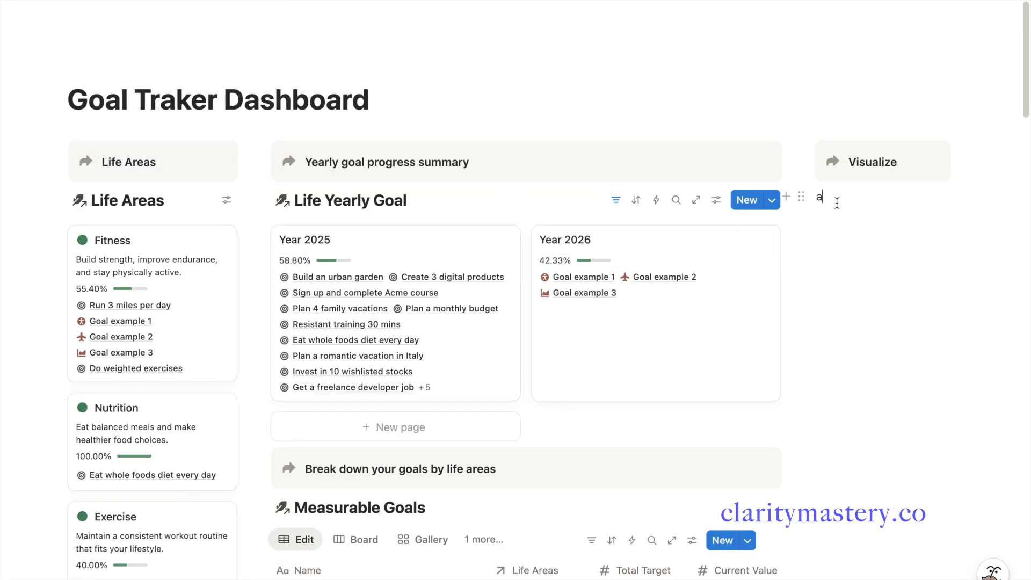
Paste the Vision Board link under Visualize as a linked database view using its Edit view
key("BackSpace")
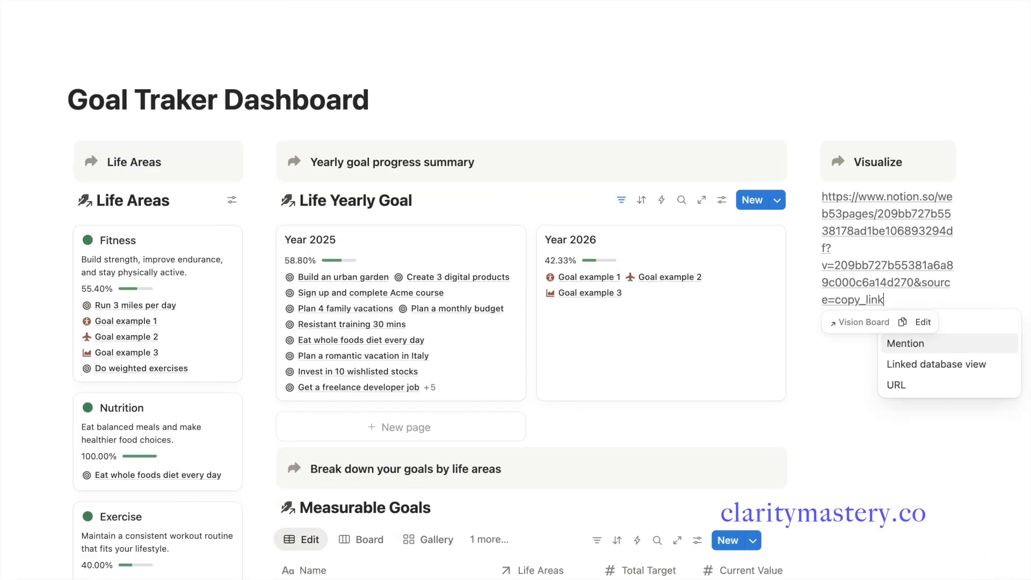
left_click(936, 364)
left_click(859, 301)
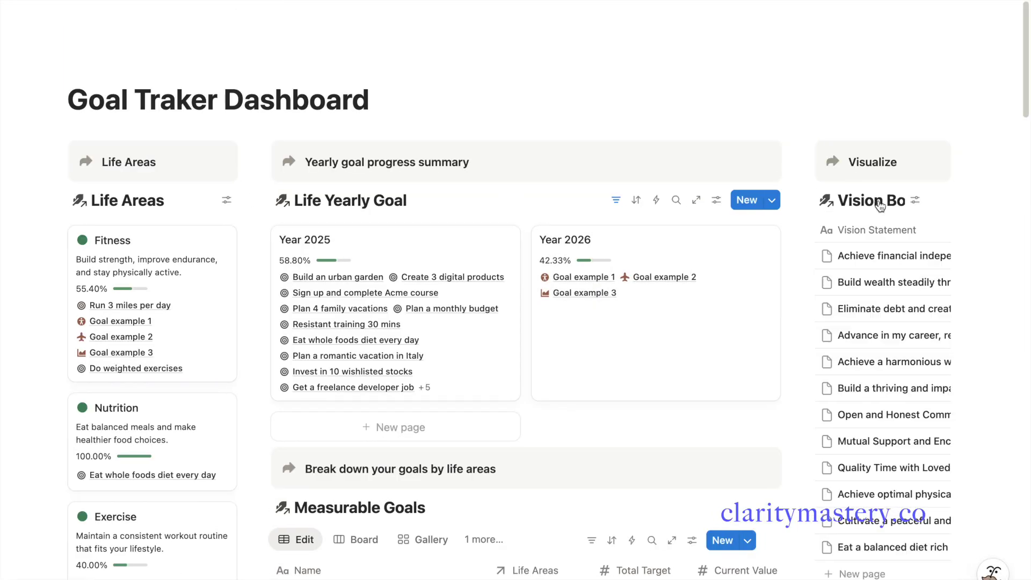
Switch the Vision Board view to Gallery layout with Visual Image card previews
left_click(920, 207)
left_click(880, 345)
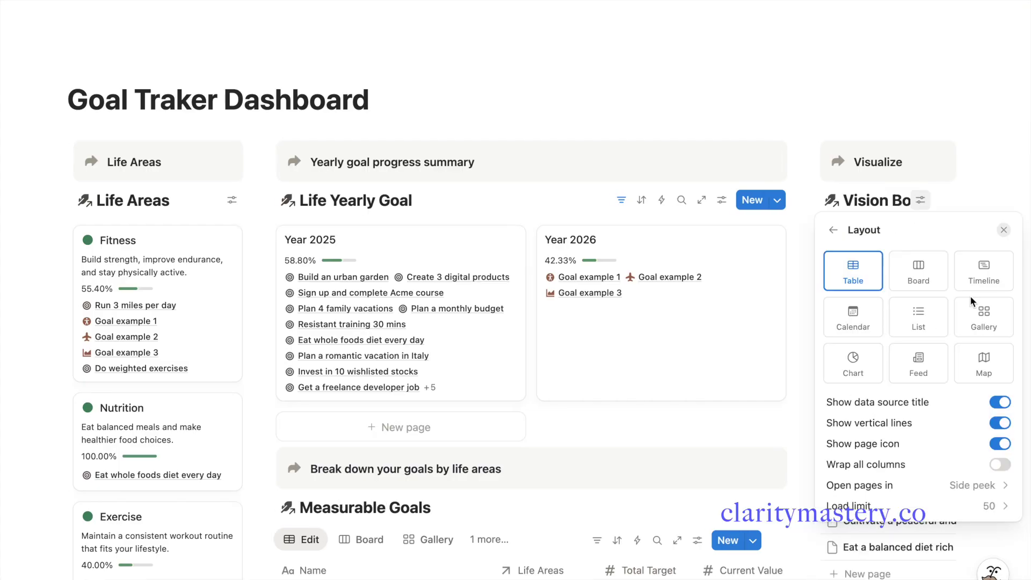
left_click(981, 314)
left_click(963, 423)
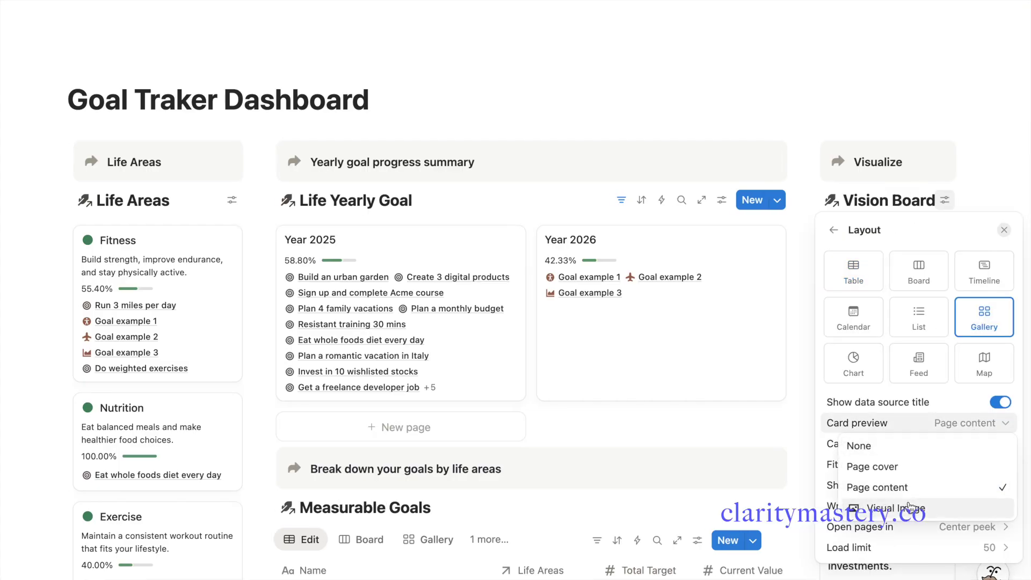
left_click(935, 511)
left_click(890, 172)
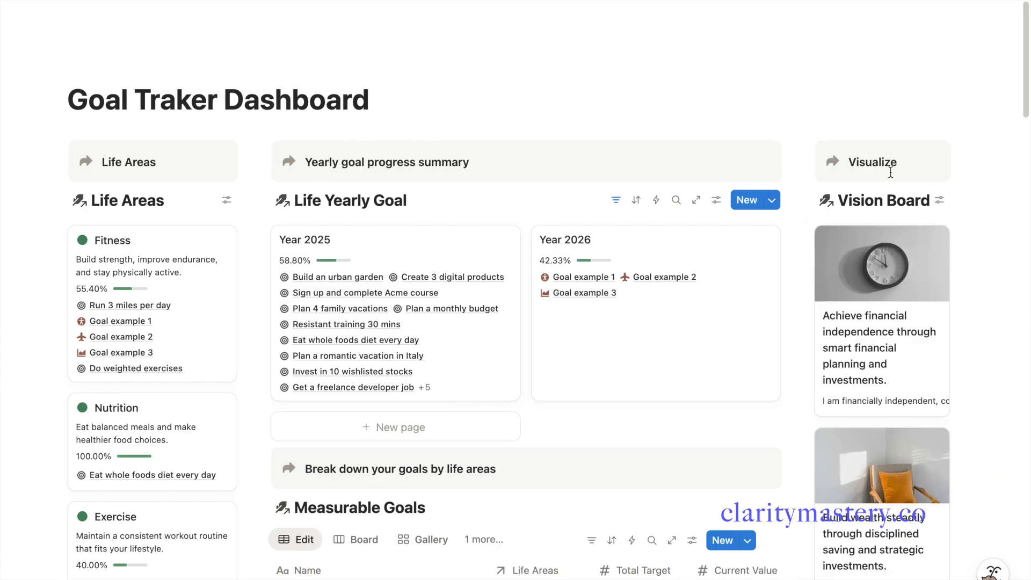
Show the Category Tag property on the Vision Board gallery cards
scroll(891, 380, "down", 15)
scroll(891, 380, "down", 15)
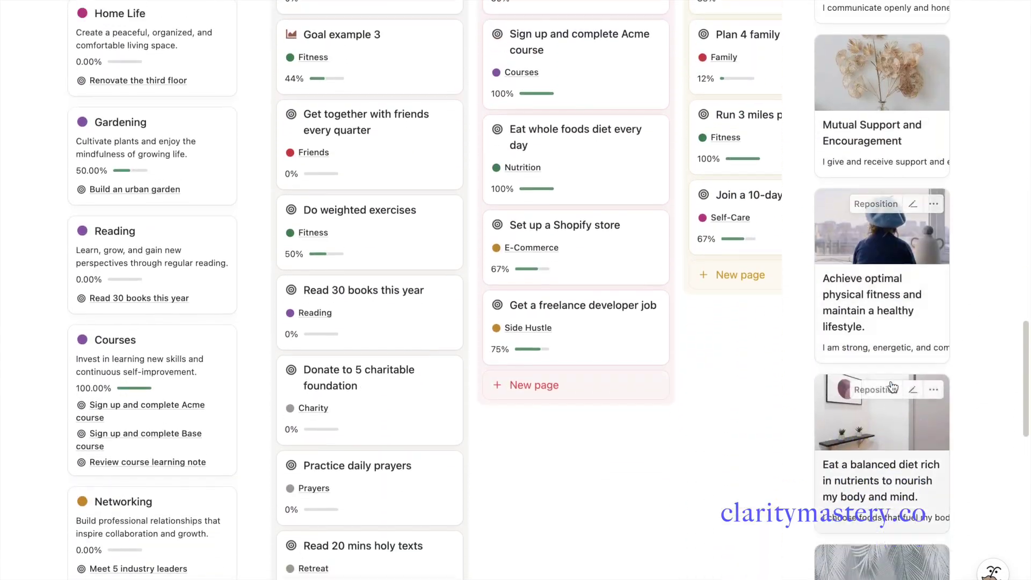
scroll(893, 386, "up", 20)
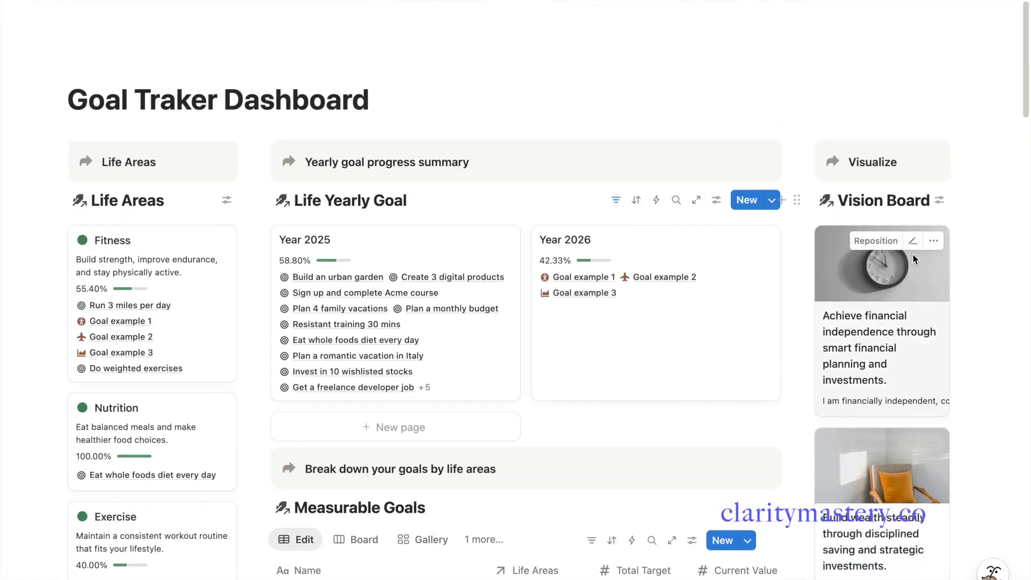
left_click(939, 200)
left_click(970, 308)
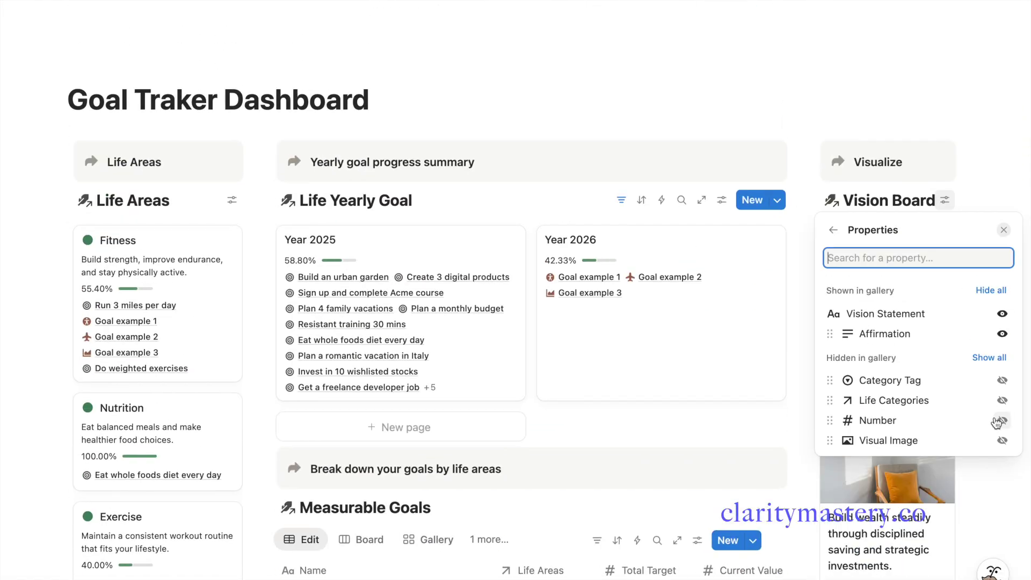
left_click(999, 382)
left_click(895, 160)
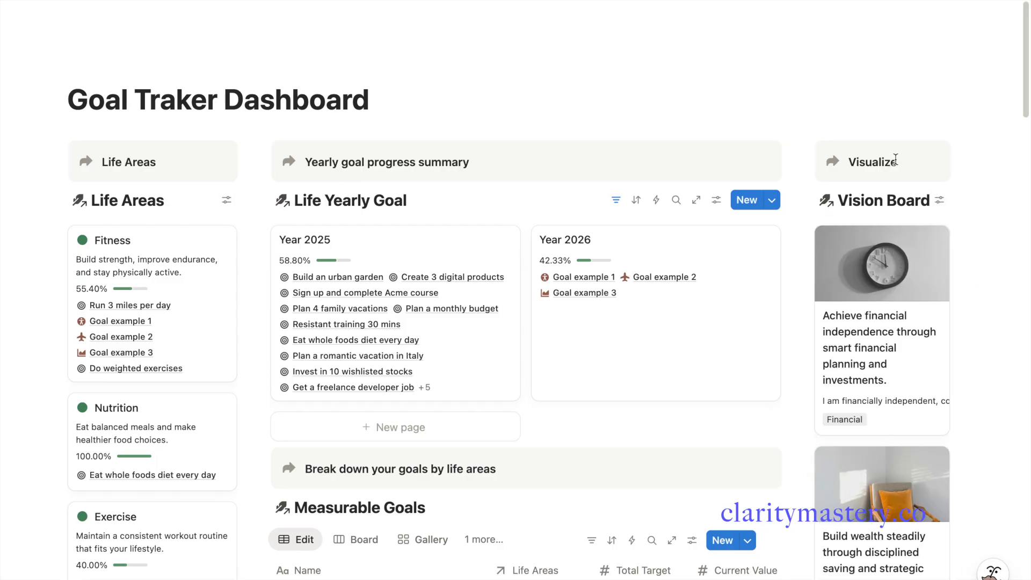
Turn on Wrap all properties so full vision statements and affirmations display
left_click(939, 199)
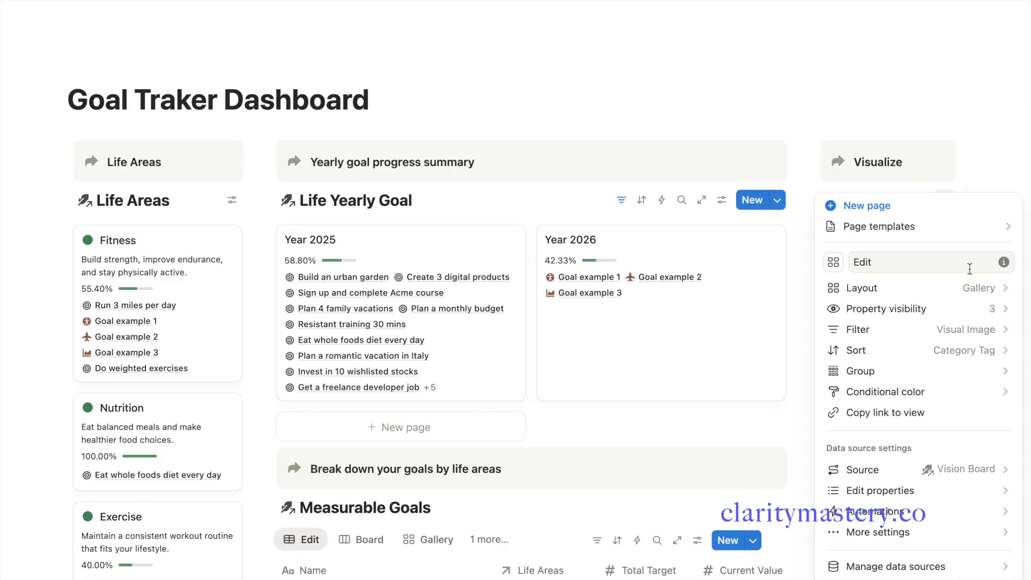
left_click(973, 285)
left_click(1000, 506)
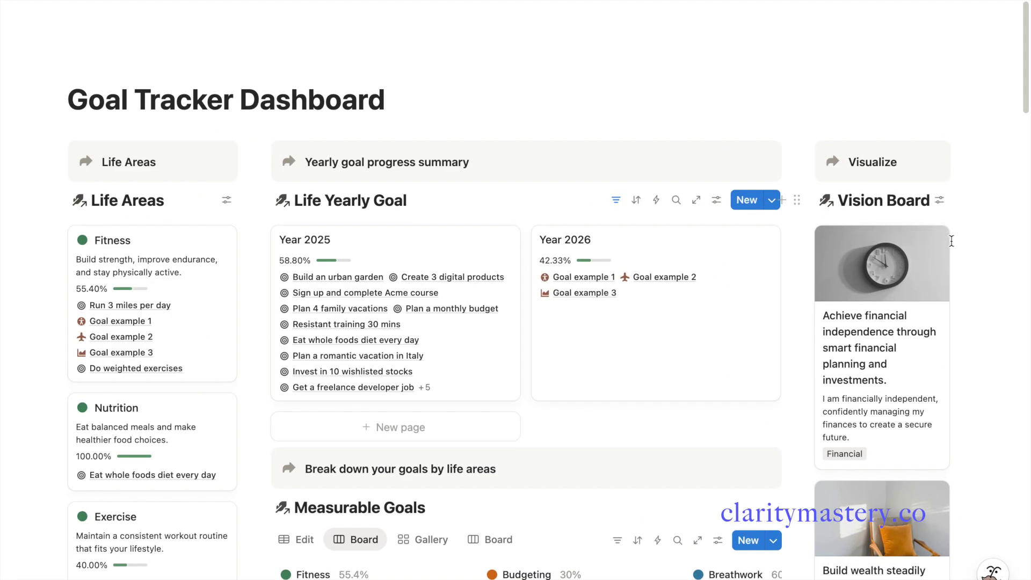
scroll(952, 242, "down", 6)
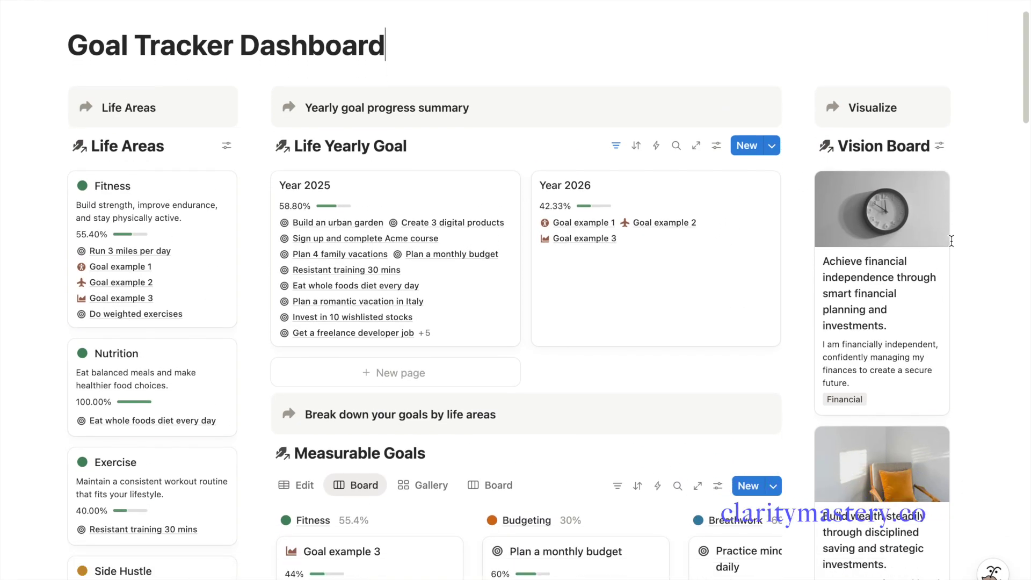
scroll(952, 241, "down", 8)
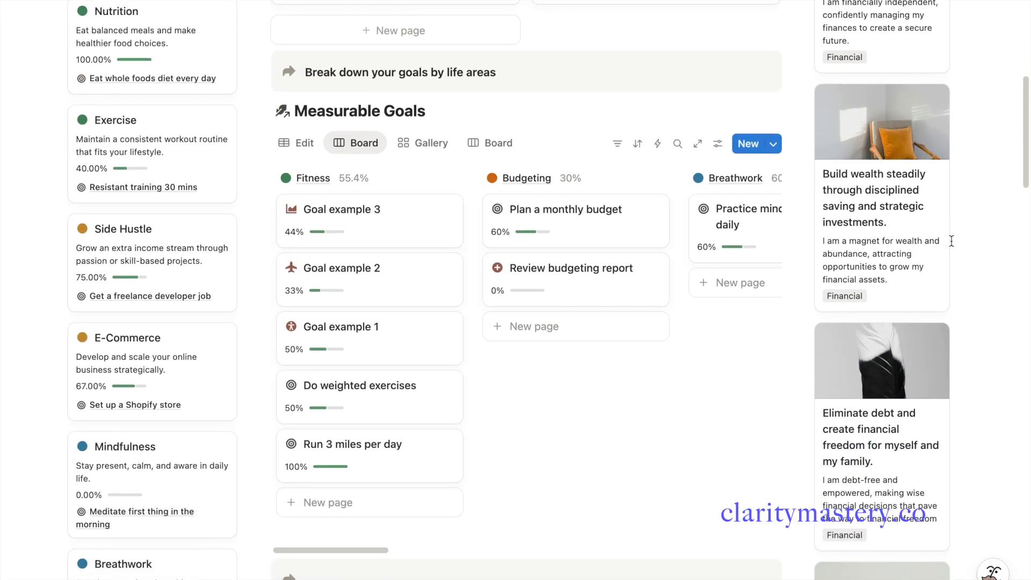
scroll(951, 242, "down", 8)
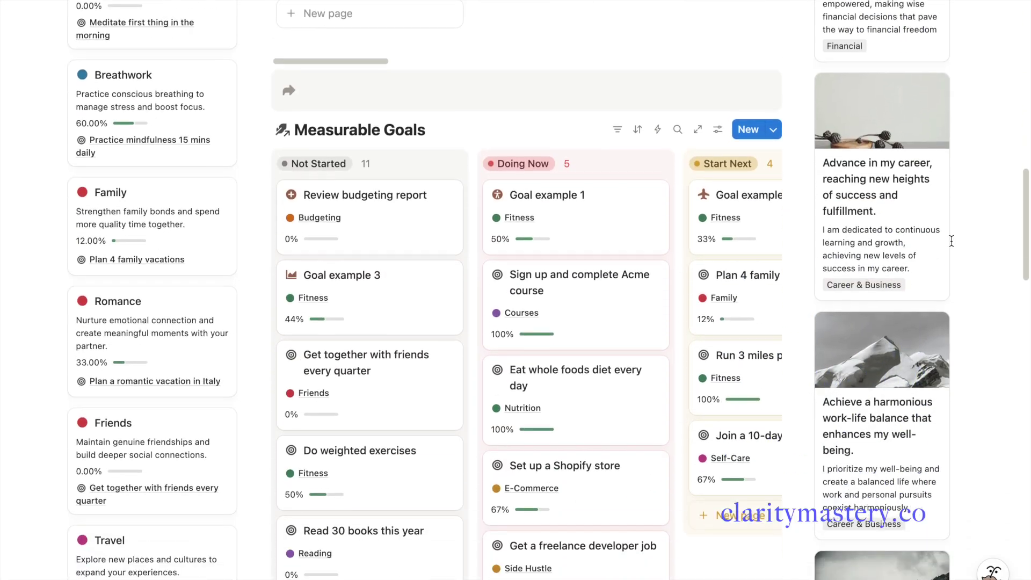
scroll(952, 241, "up", 3)
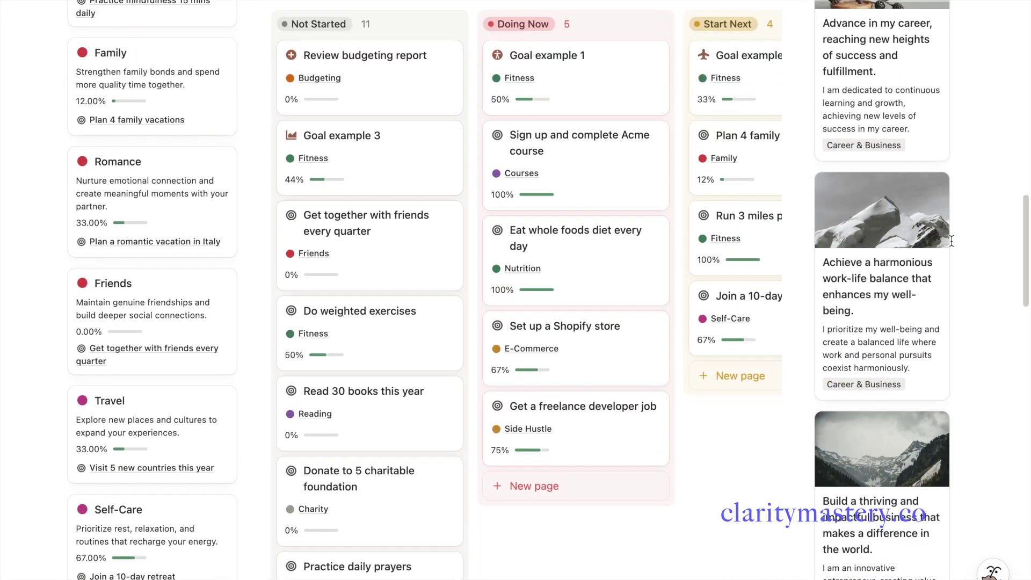